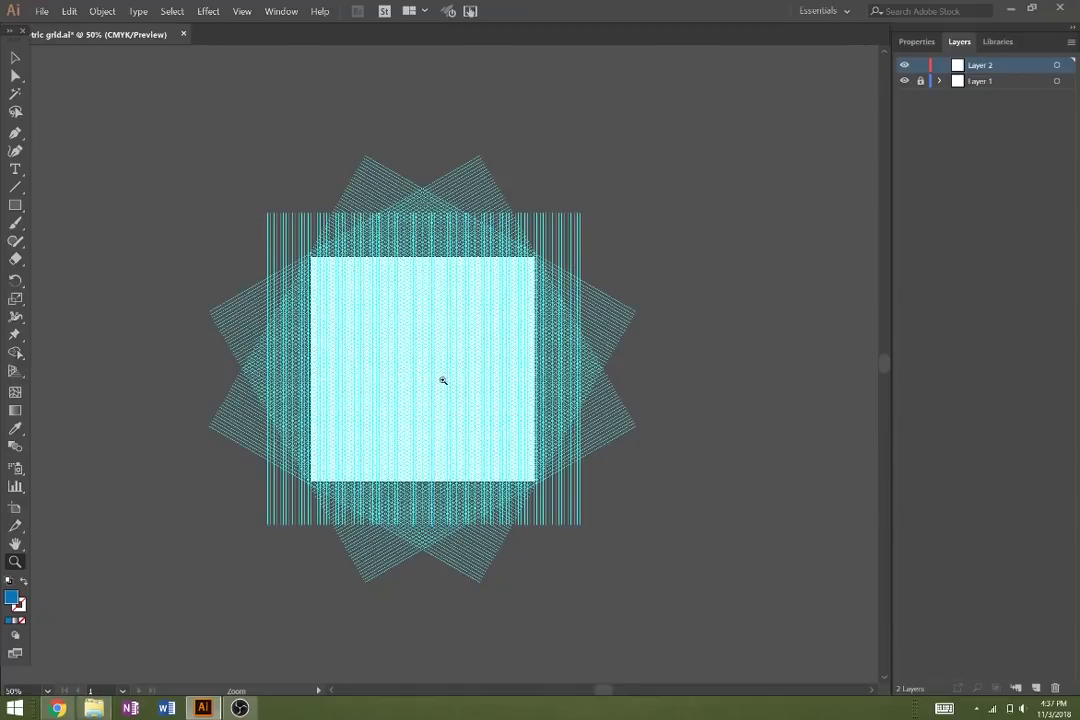
Set up the Pen tool with no fill and a red stroke for drawing on the isometric grid
{"action": "left_click_drag", "start_coordinate": [448, 386], "coordinate": [377, 321]}
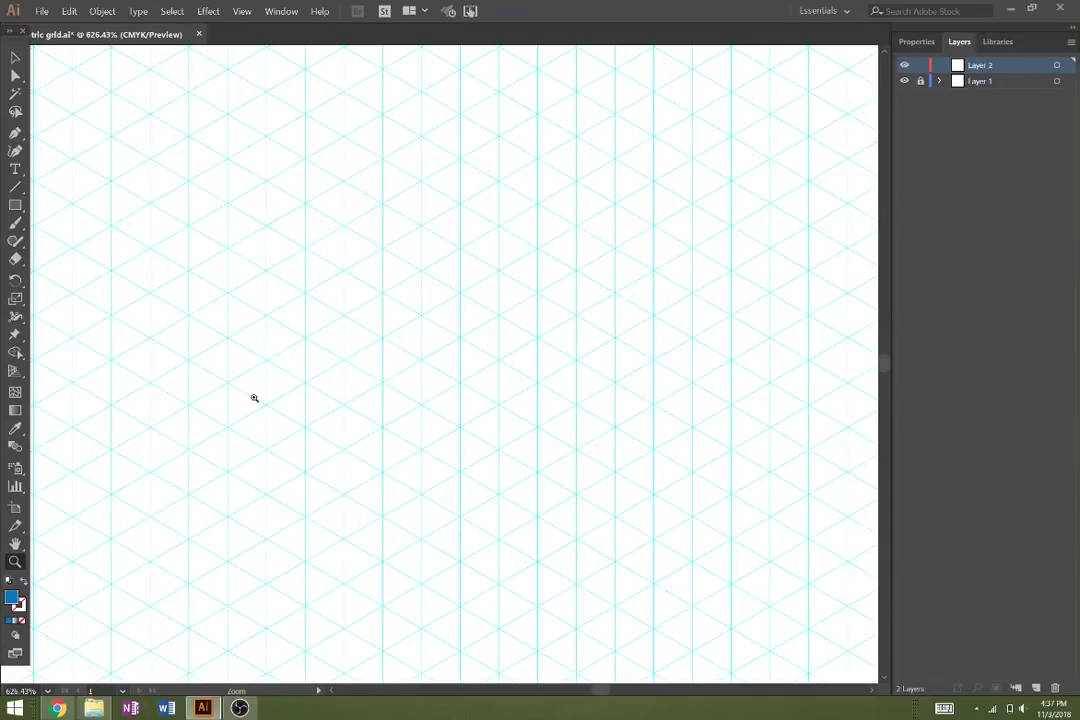
{"action": "left_click", "coordinate": [15, 132]}
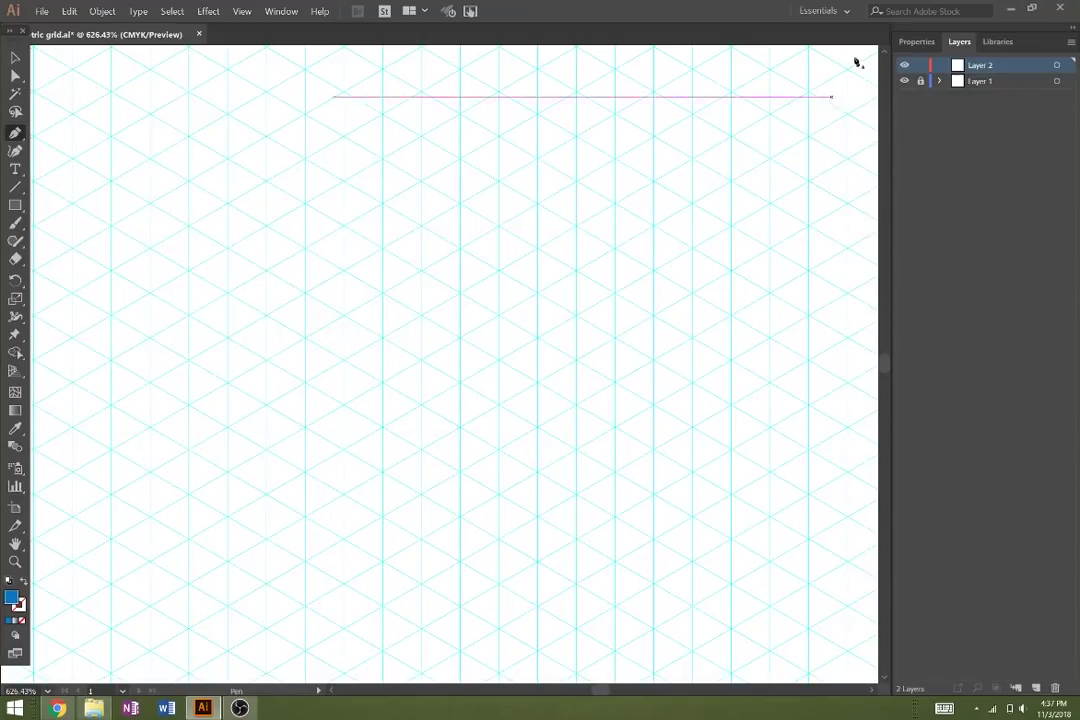
{"action": "left_click", "coordinate": [917, 42]}
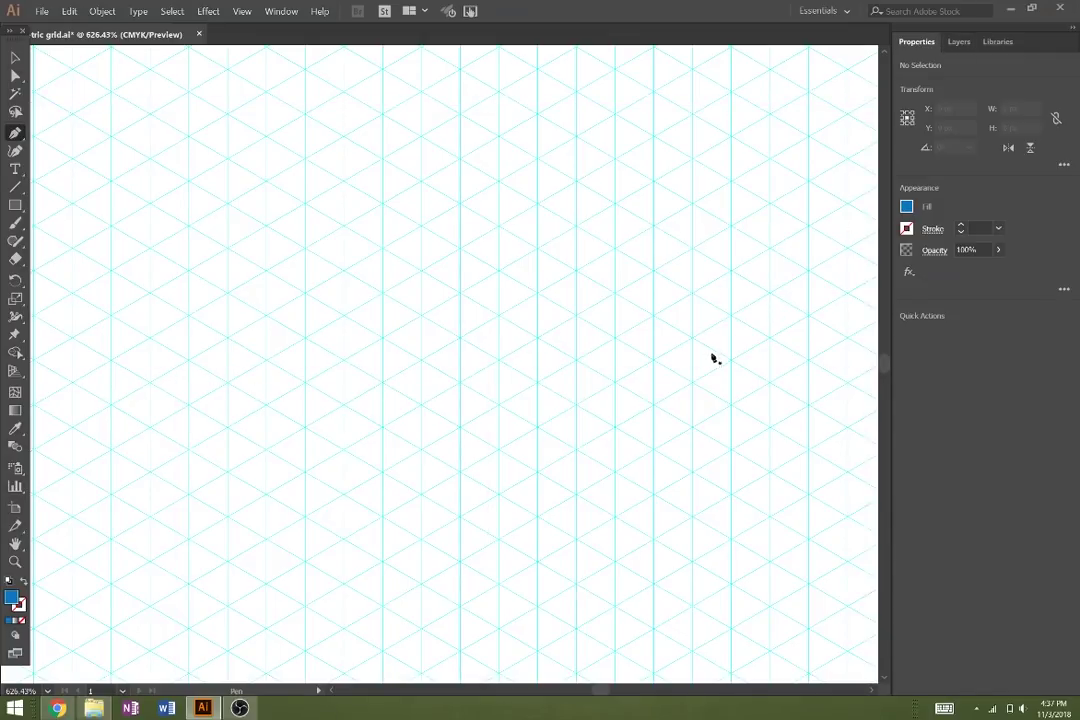
{"action": "left_click", "coordinate": [921, 207]}
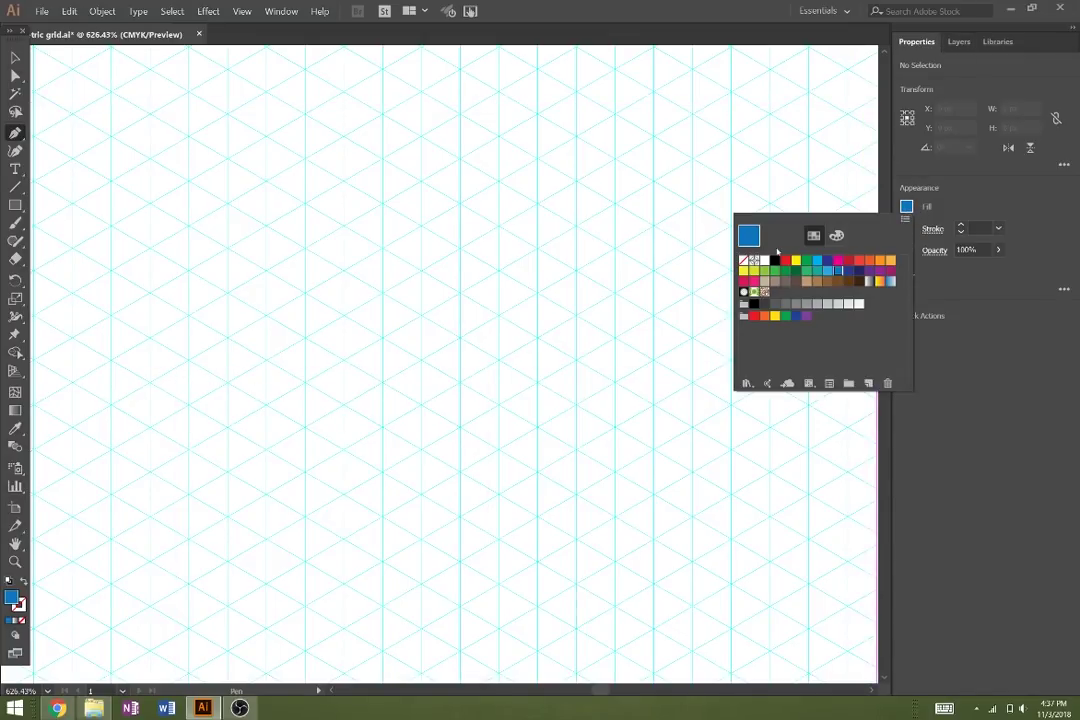
{"action": "left_click", "coordinate": [747, 263]}
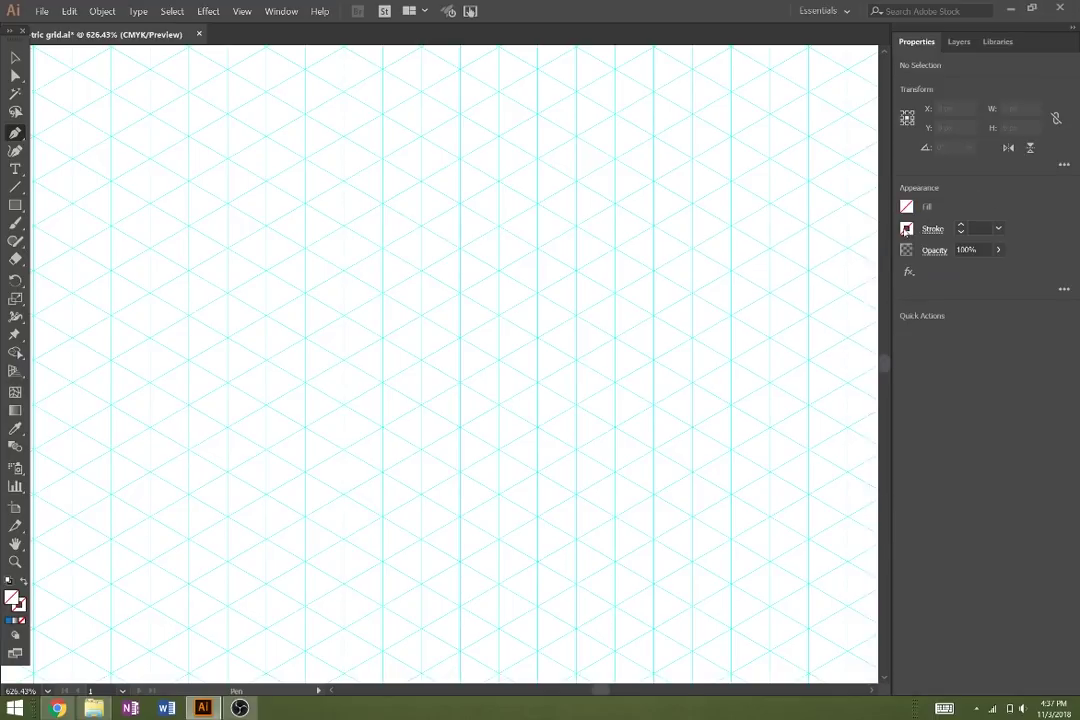
{"action": "left_click", "coordinate": [906, 229]}
{"action": "left_click", "coordinate": [785, 284]}
Draw a closed, flat-lying block letter A outline along the isometric grid, about 99 px wide and 57 px high, without its inner hole
{"action": "left_click", "coordinate": [344, 540]}
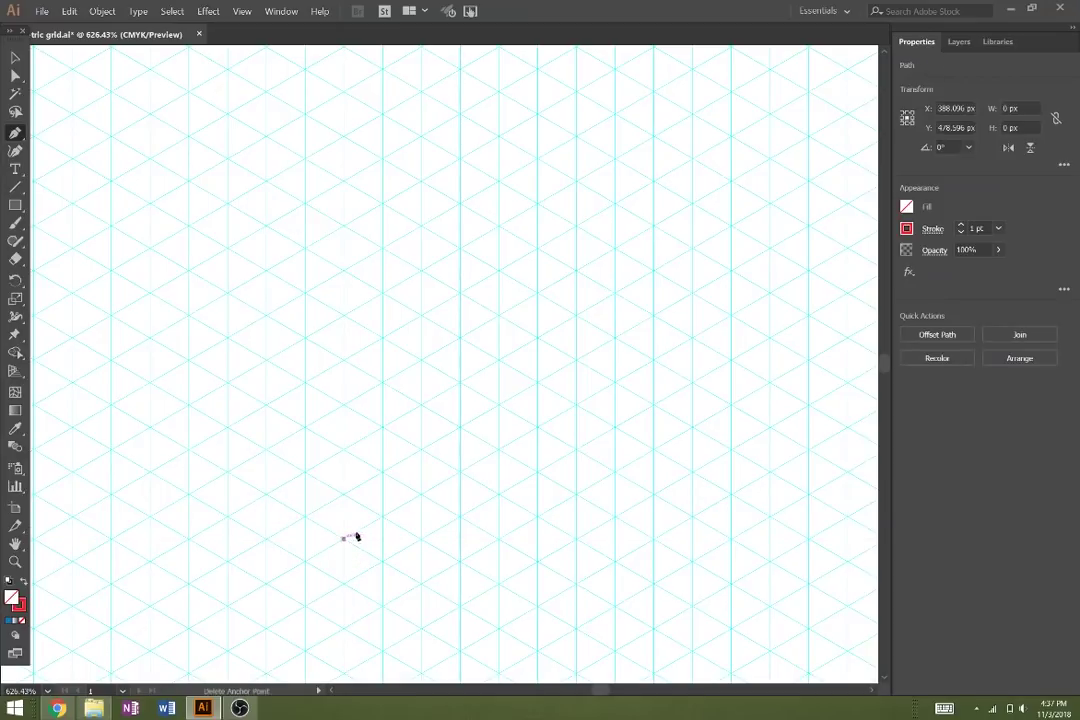
{"action": "left_click", "coordinate": [382, 516]}
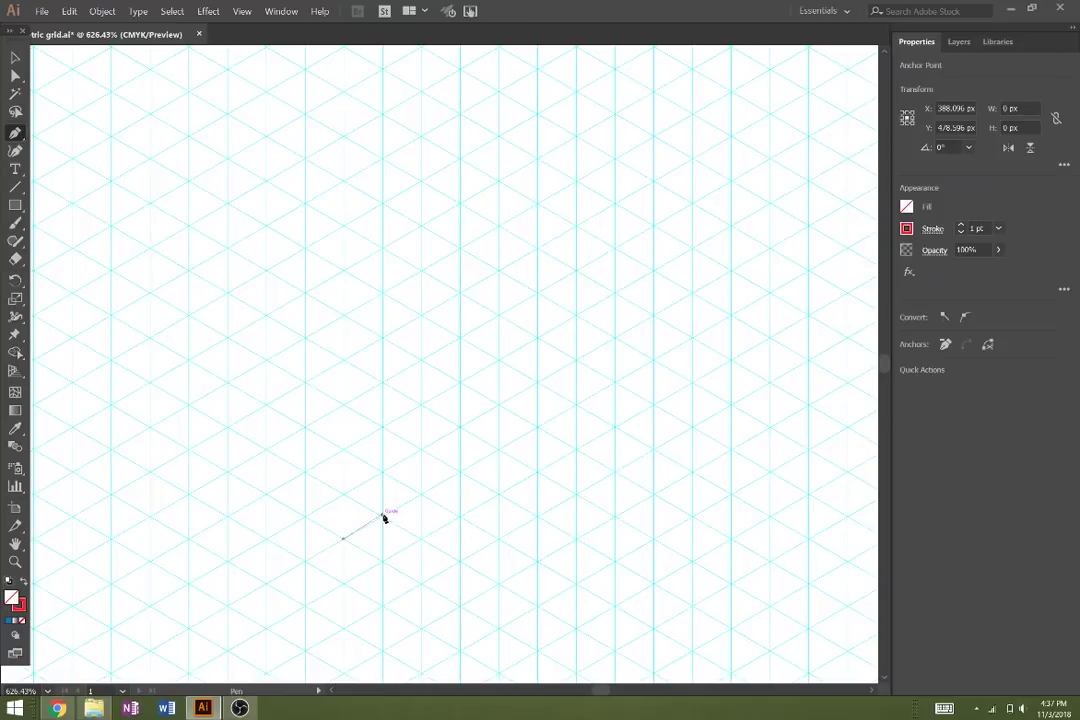
{"action": "left_click", "coordinate": [307, 476]}
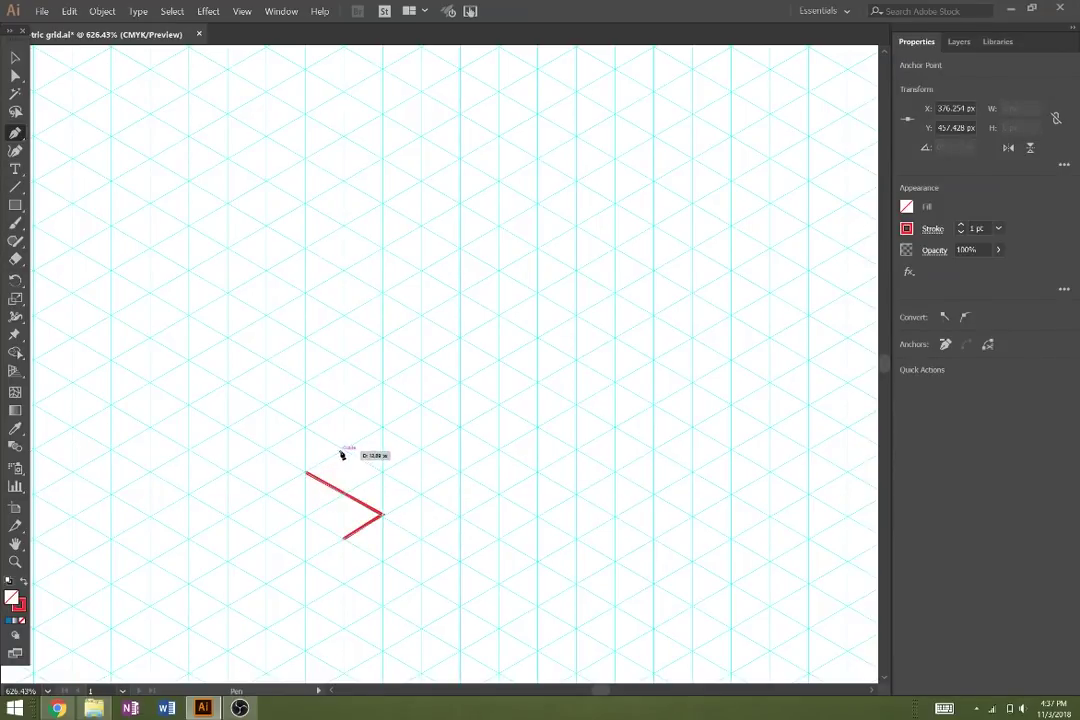
{"action": "left_click", "coordinate": [344, 453]}
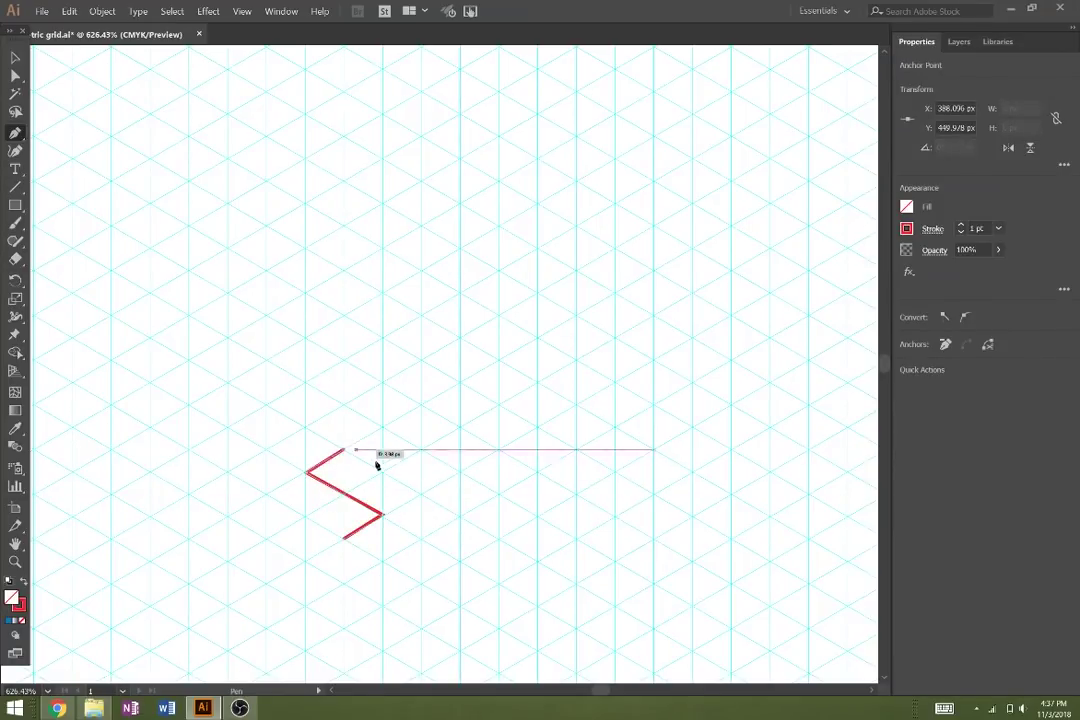
{"action": "left_click", "coordinate": [421, 495]}
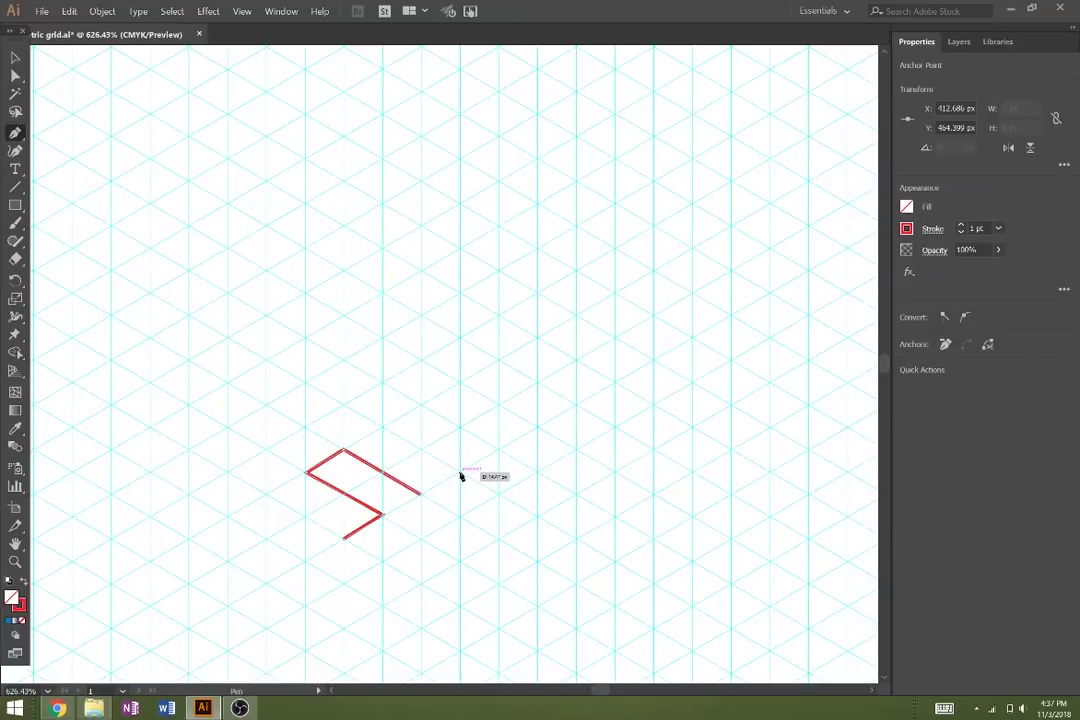
{"action": "left_click", "coordinate": [460, 472]}
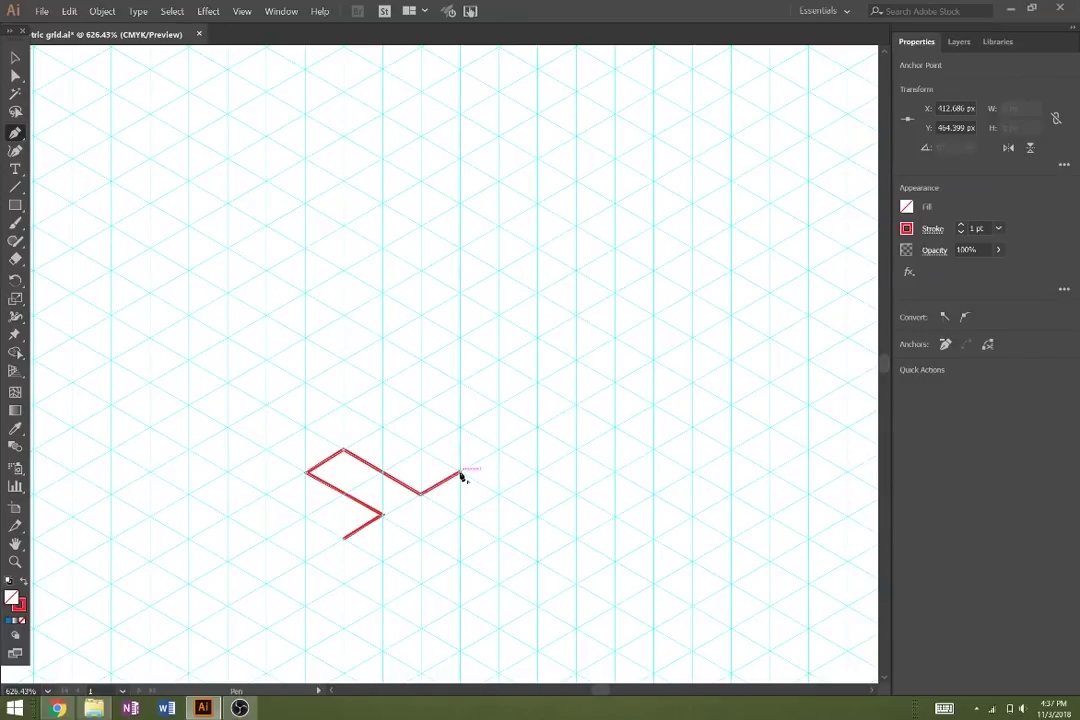
{"action": "left_click", "coordinate": [306, 385]}
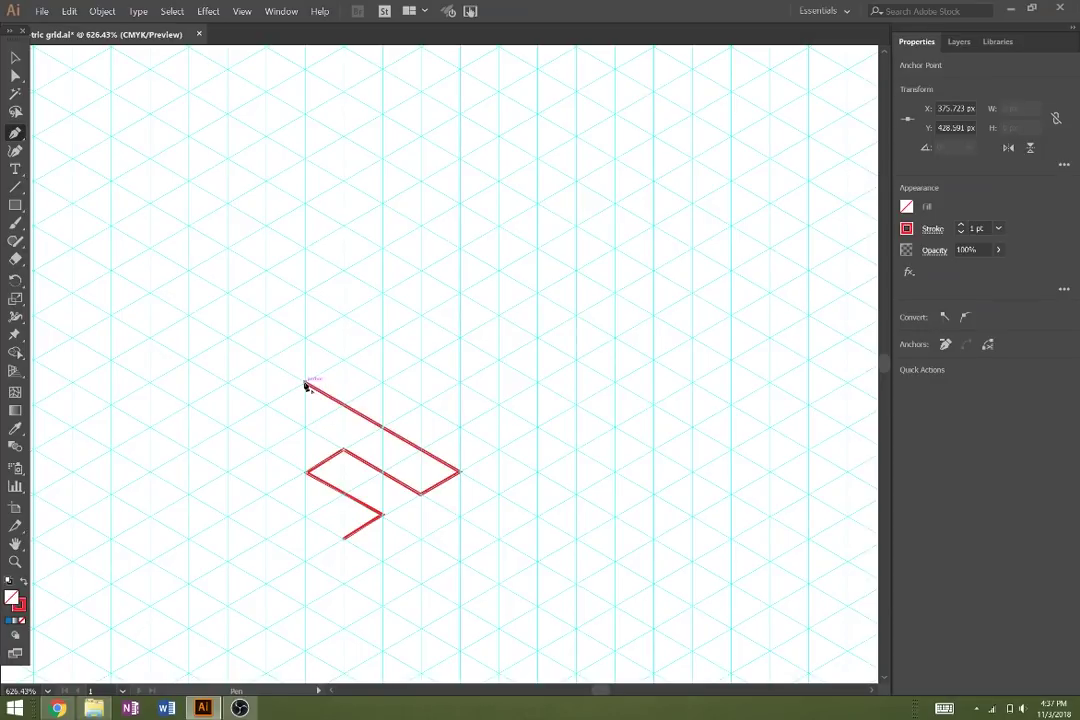
{"action": "key", "text": "ctrl+z"}
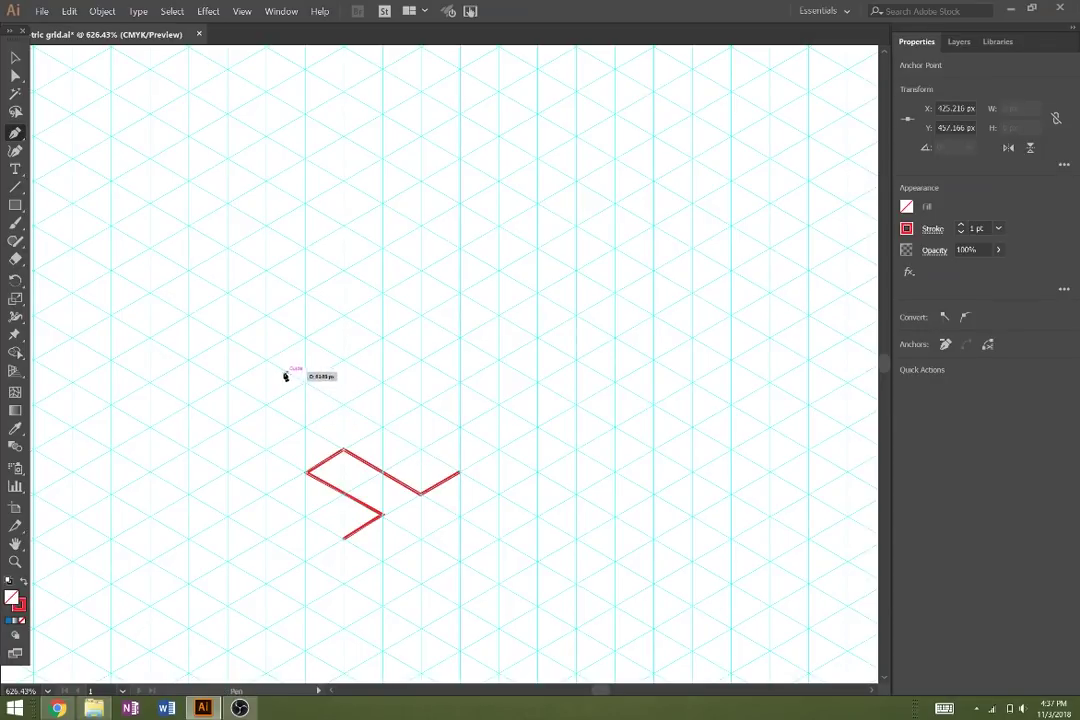
{"action": "left_click", "coordinate": [265, 361]}
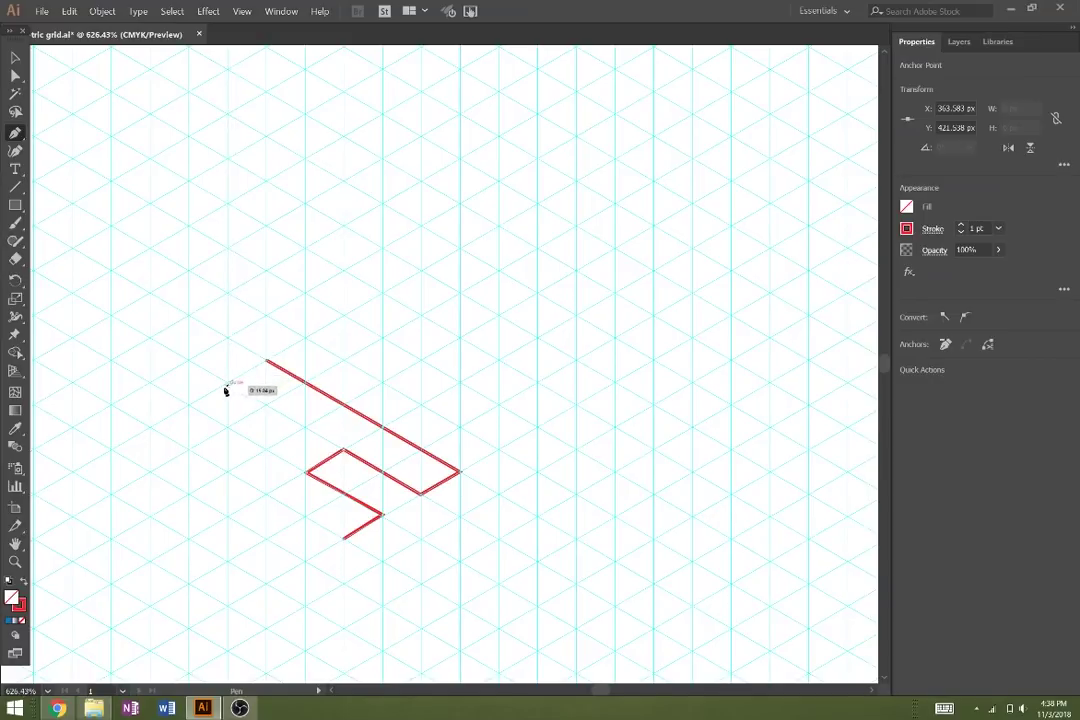
{"action": "left_click", "coordinate": [150, 427]}
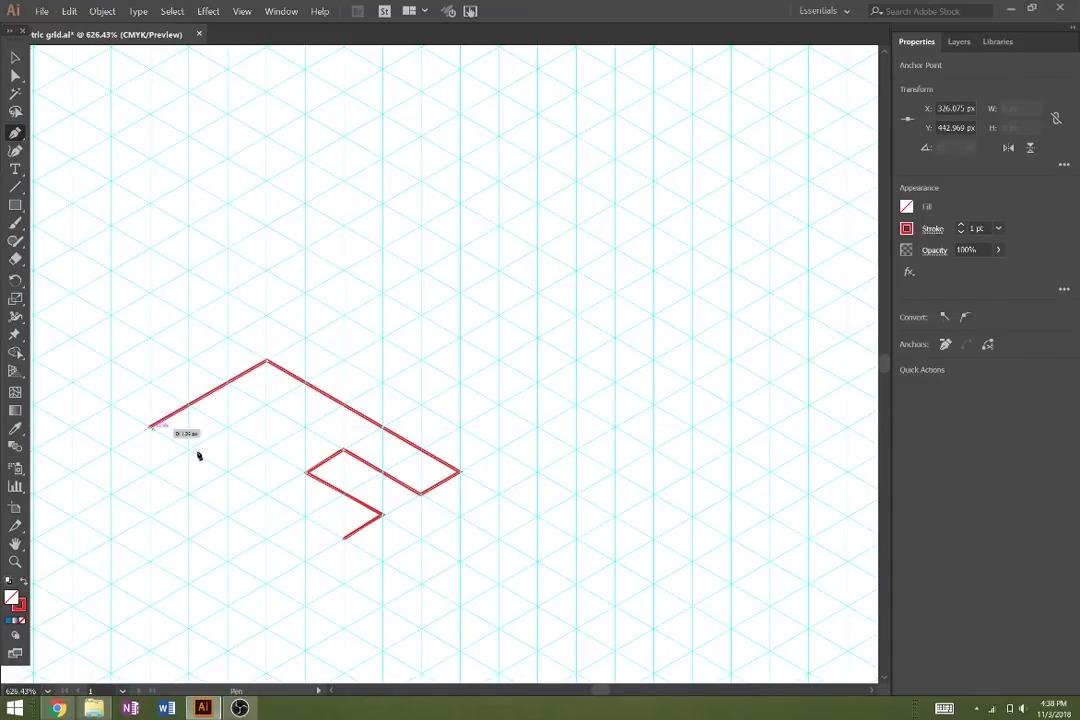
{"action": "left_click", "coordinate": [343, 539]}
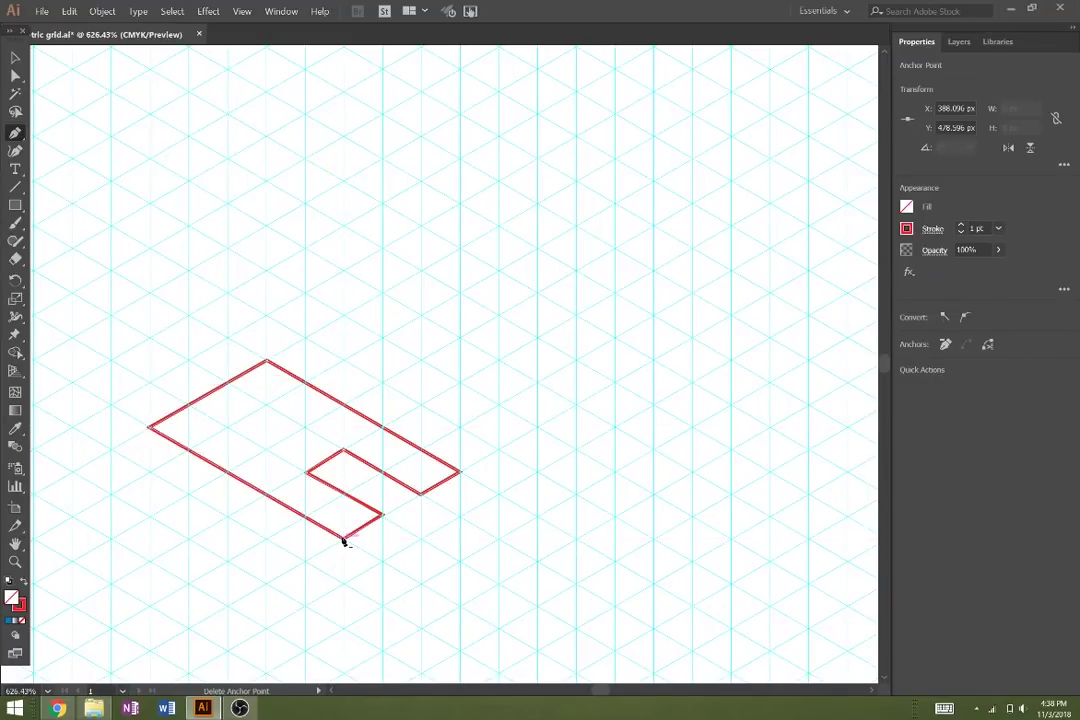
Draw a closed diamond one grid rhombus in size inside the upper part of the letter A as its hole
{"action": "left_click", "coordinate": [228, 427]}
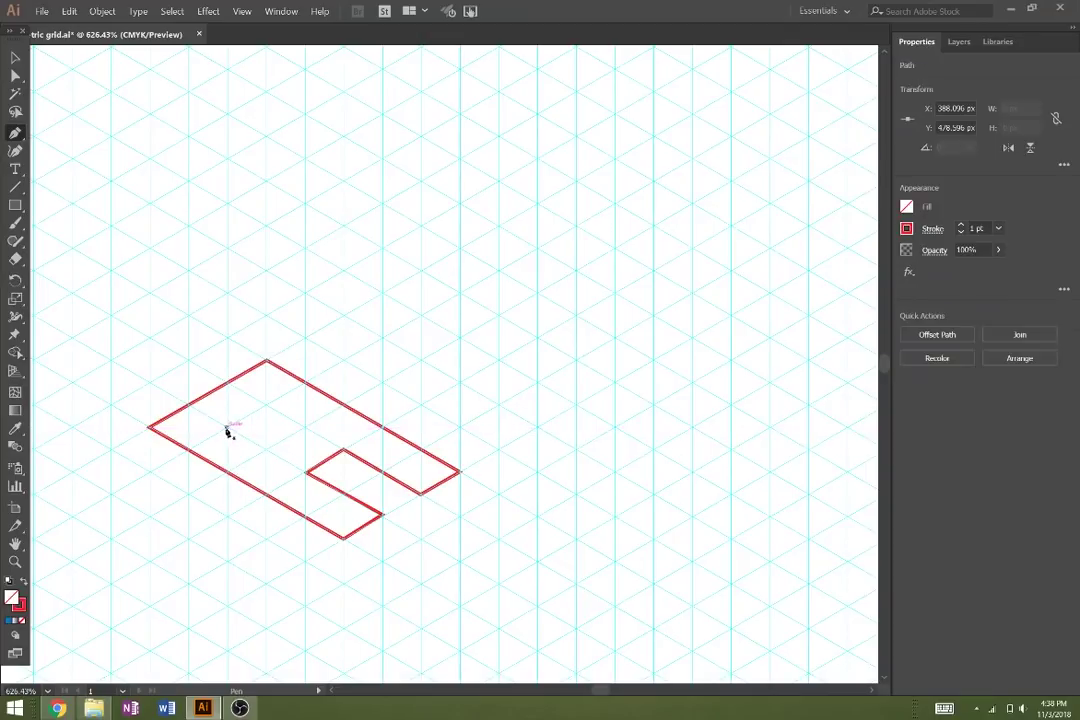
{"action": "left_click", "coordinate": [266, 404]}
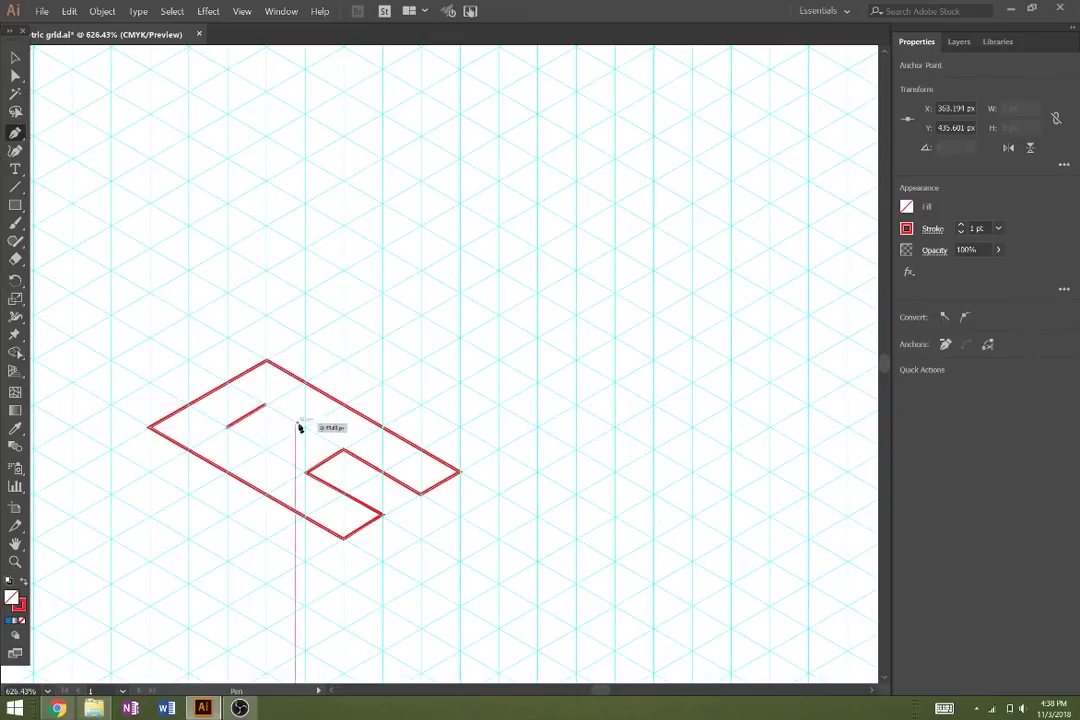
{"action": "left_click", "coordinate": [305, 427]}
{"action": "left_click", "coordinate": [265, 448]}
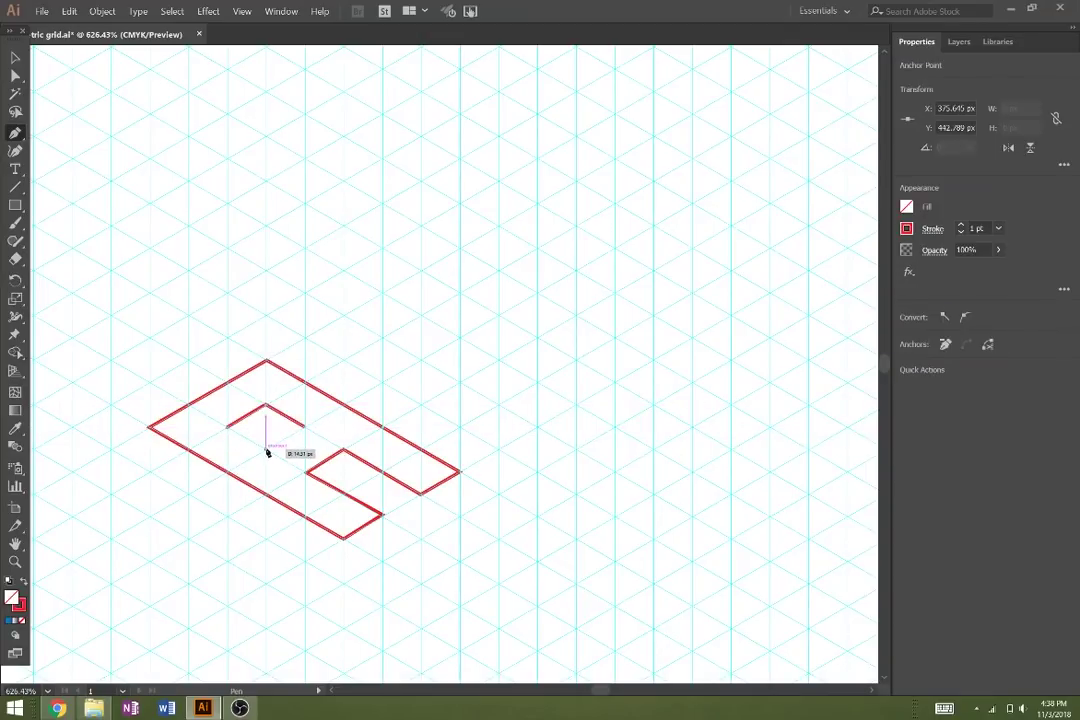
{"action": "left_click", "coordinate": [228, 427]}
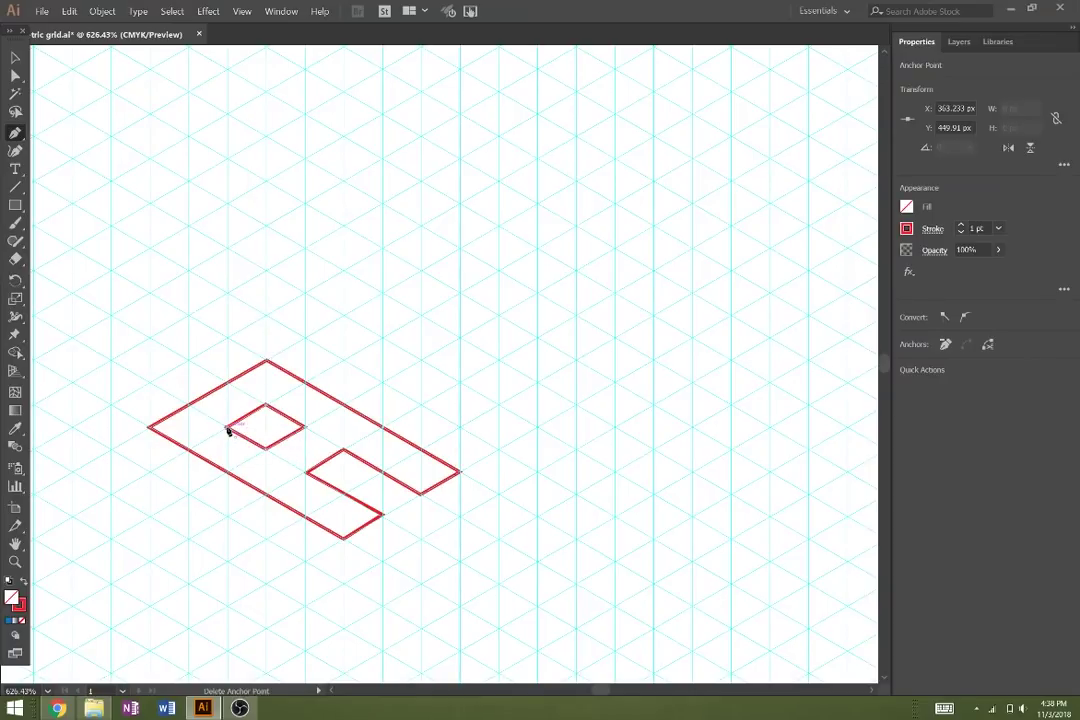
{"action": "left_click", "coordinate": [15, 57]}
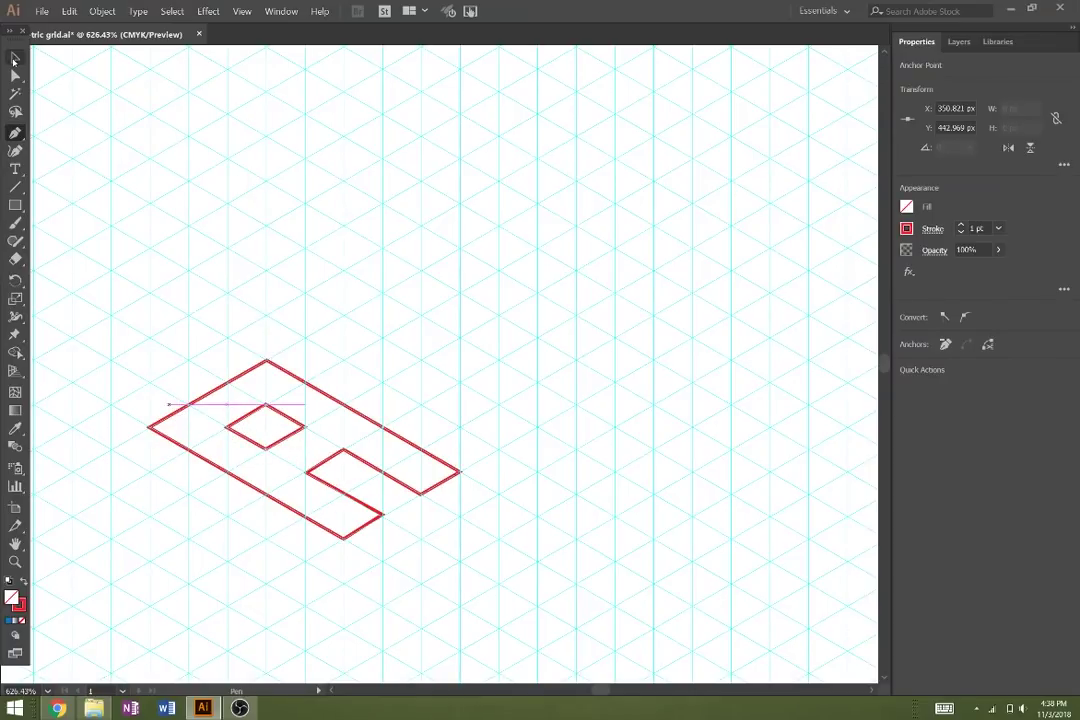
{"action": "mouse_move", "coordinate": [113, 316]}
{"action": "left_mouse_down"}
{"action": "mouse_move", "coordinate": [398, 559]}
{"action": "mouse_move", "coordinate": [512, 587]}
{"action": "left_mouse_up"}
{"action": "left_click", "coordinate": [104, 12]}
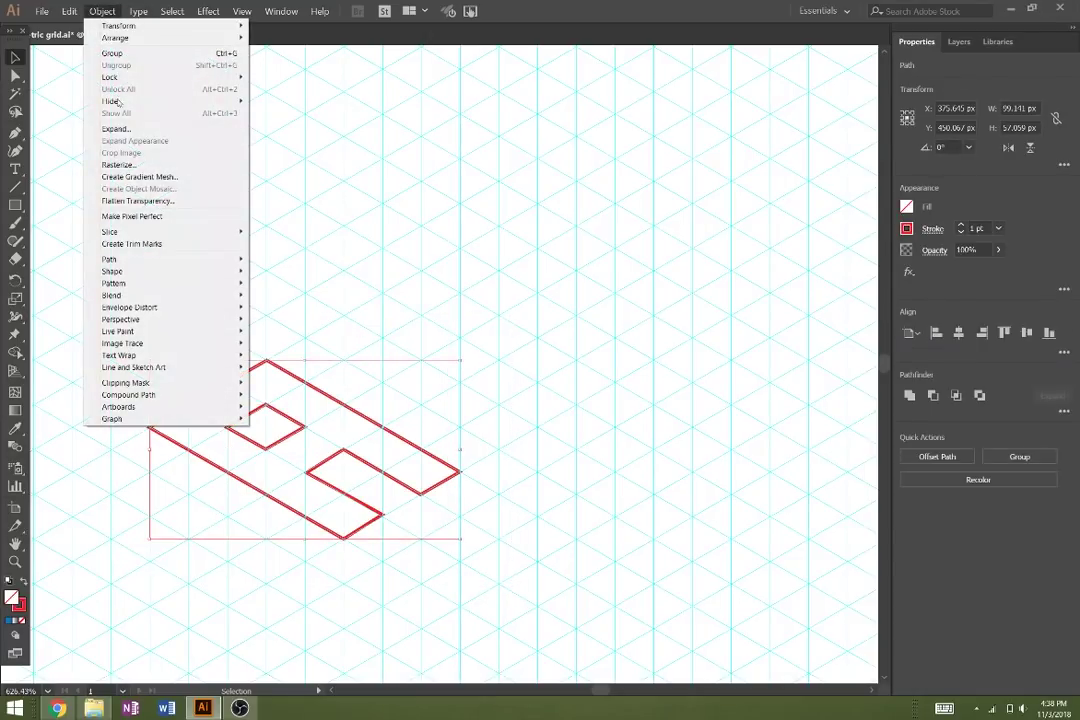
{"action": "mouse_move", "coordinate": [170, 259]}
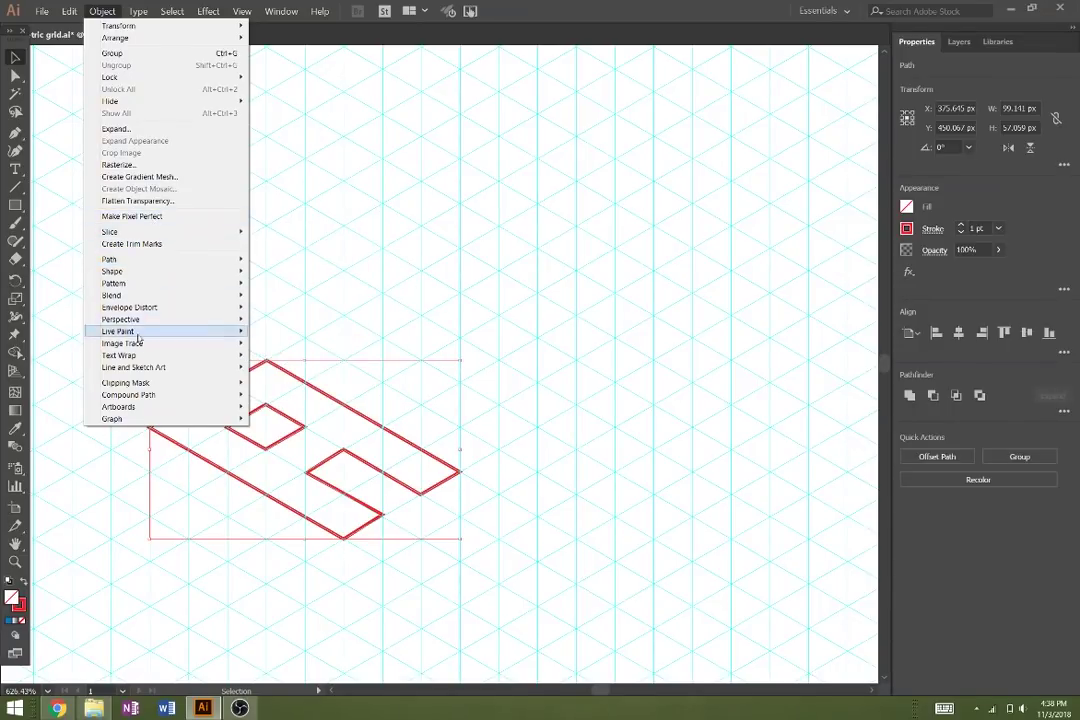
{"action": "left_click", "coordinate": [113, 515]}
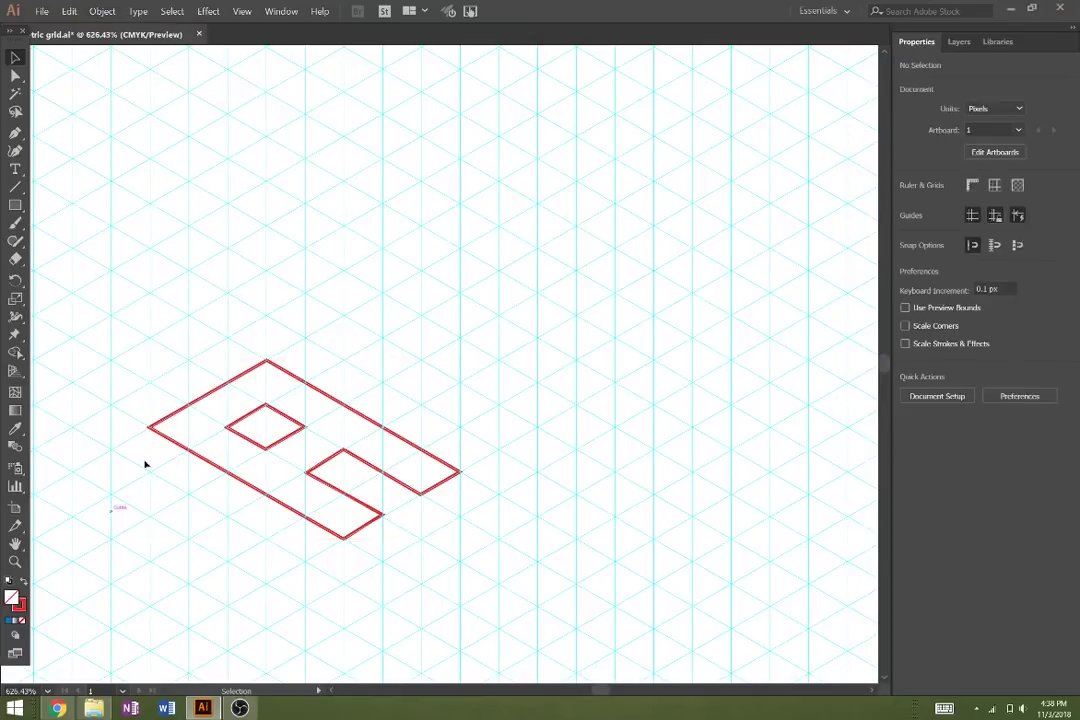
Remove the stroke from both the letter outline and the inner diamond and give them a red fill
{"action": "left_click_drag", "start_coordinate": [140, 317], "coordinate": [545, 600]}
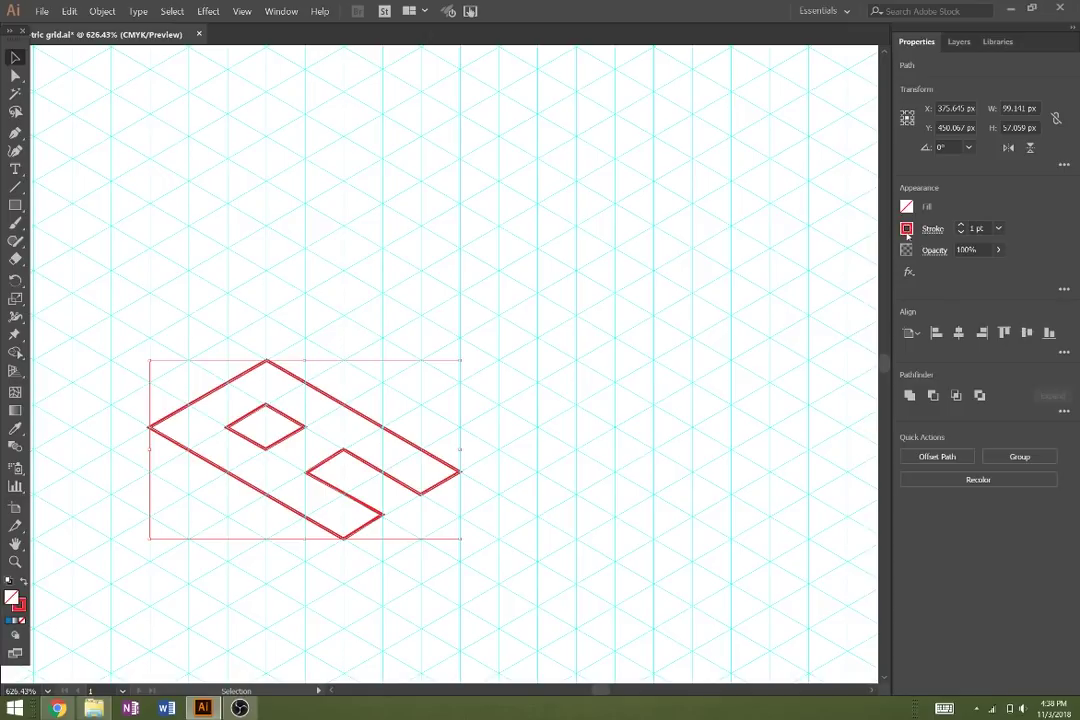
{"action": "left_click", "coordinate": [906, 229]}
{"action": "left_click", "coordinate": [744, 283]}
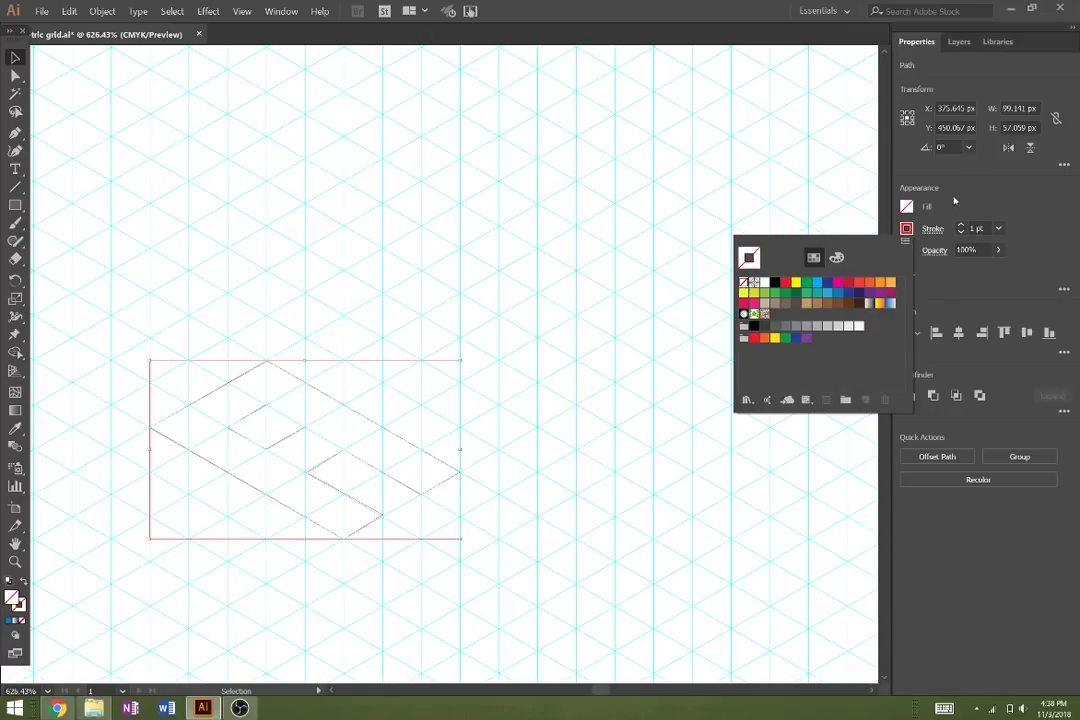
{"action": "left_click", "coordinate": [907, 207]}
{"action": "left_click", "coordinate": [907, 207]}
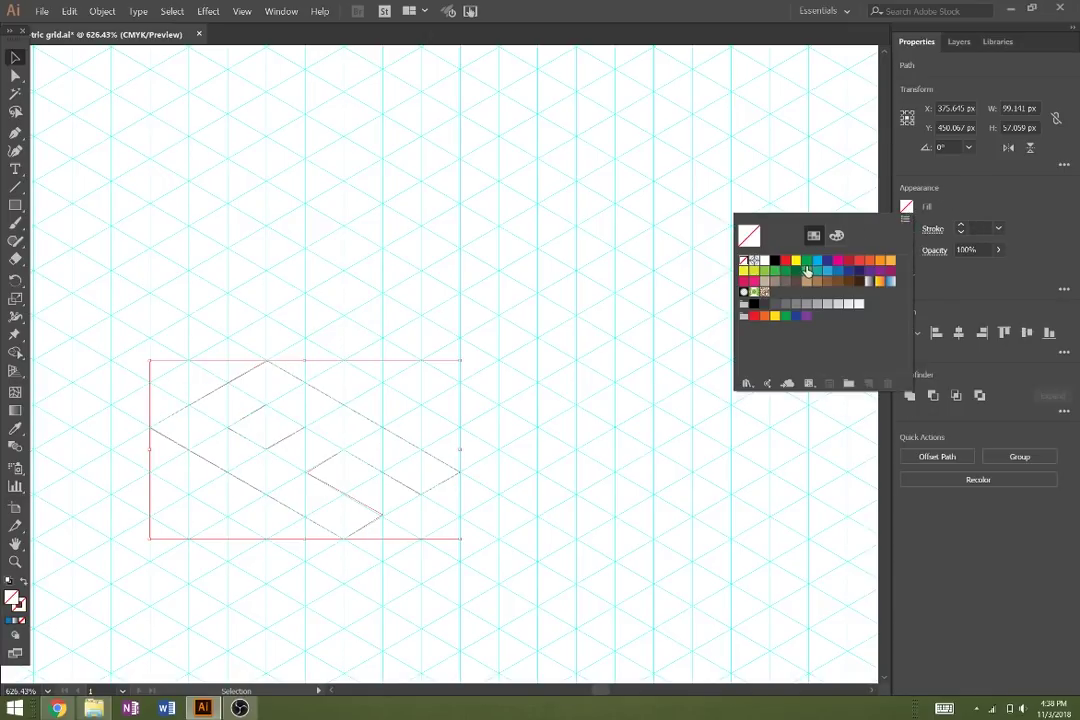
{"action": "left_click", "coordinate": [784, 261]}
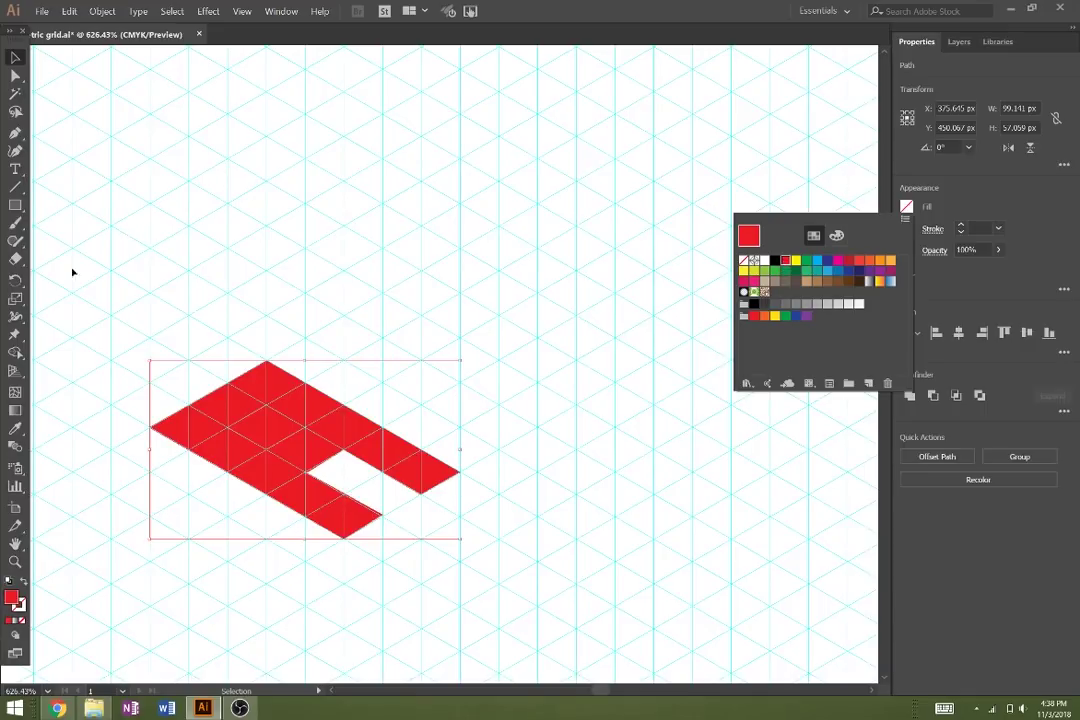
Cut the inner diamond out of the letter A with the Shape Builder tool
{"action": "left_click", "coordinate": [14, 356]}
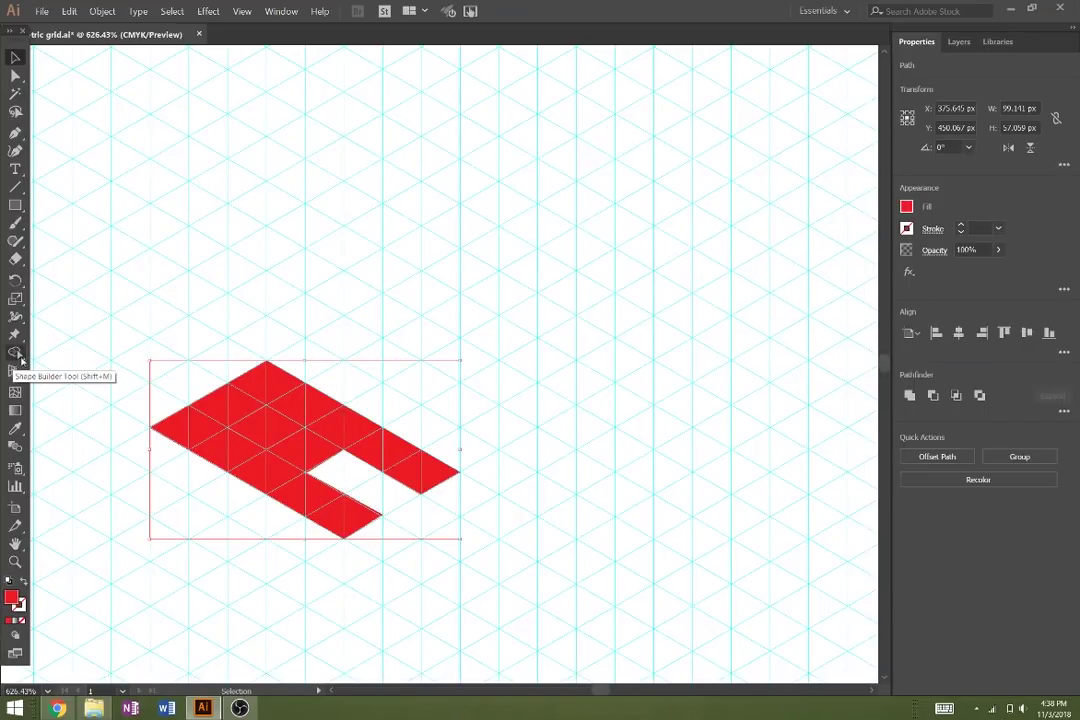
{"action": "left_click", "coordinate": [17, 356]}
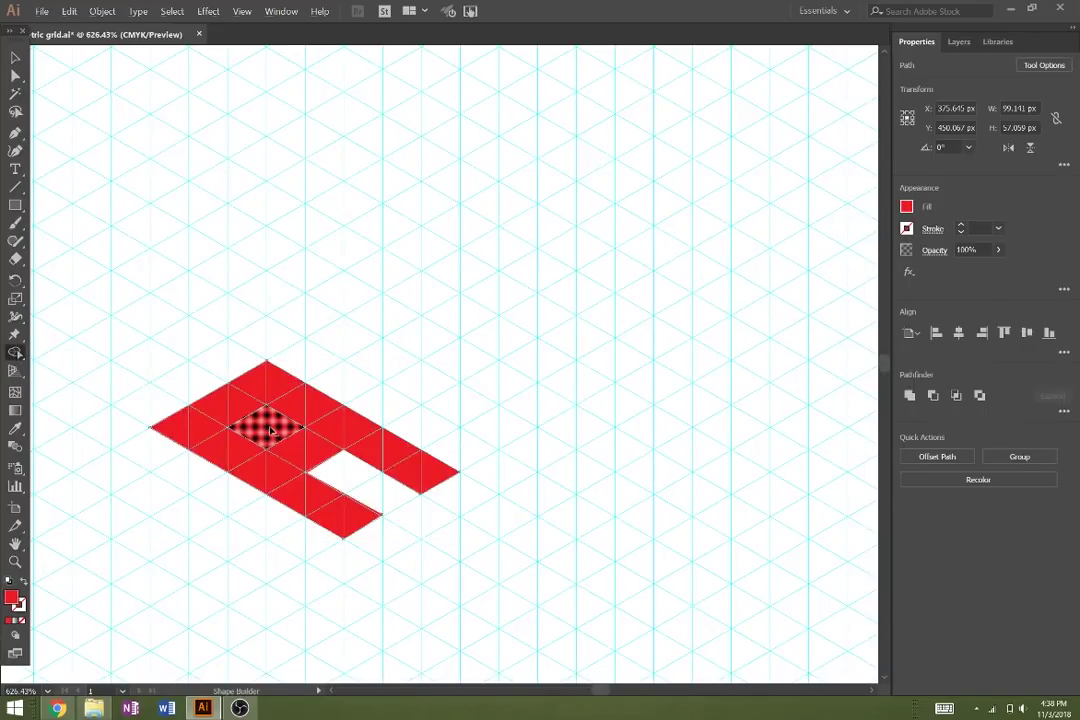
{"action": "left_click", "coordinate": [265, 425], "text": "alt"}
Change the letter A's fill to a light gray swatch and deselect the shape
{"action": "left_click", "coordinate": [15, 57]}
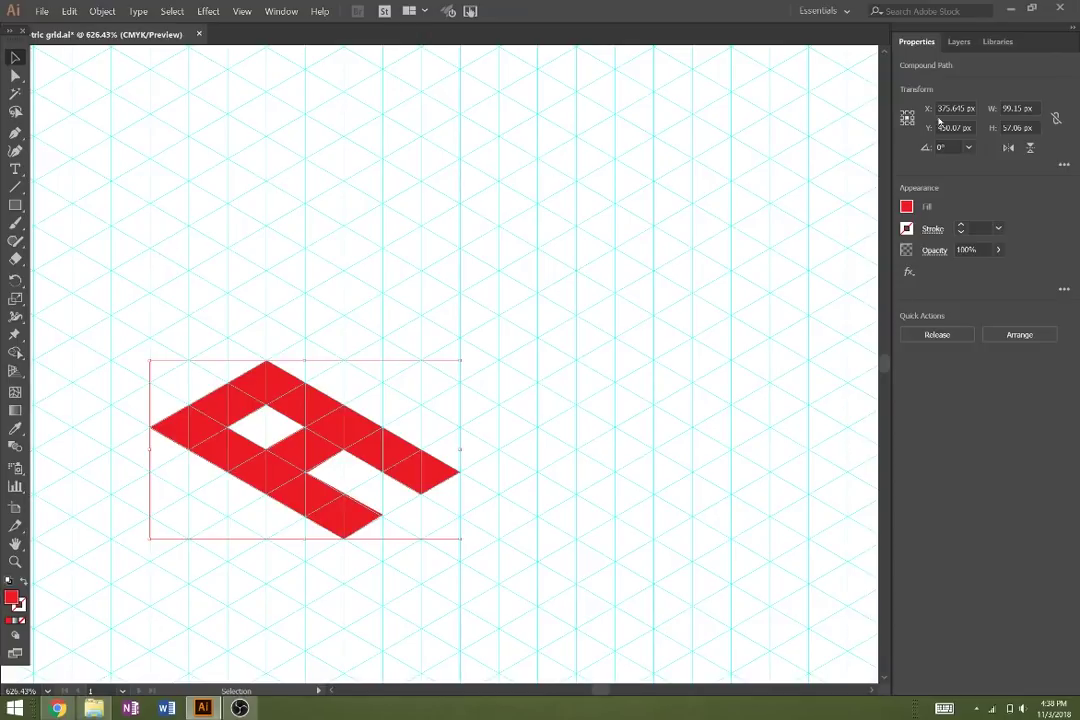
{"action": "left_click", "coordinate": [907, 207]}
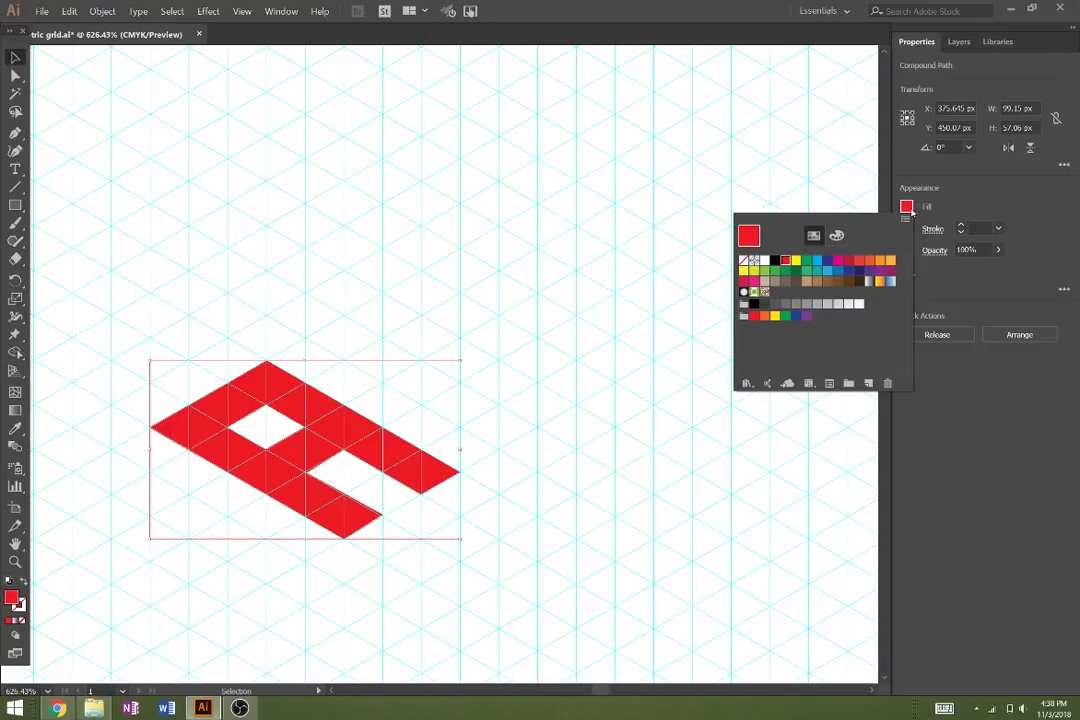
{"action": "left_click", "coordinate": [838, 305]}
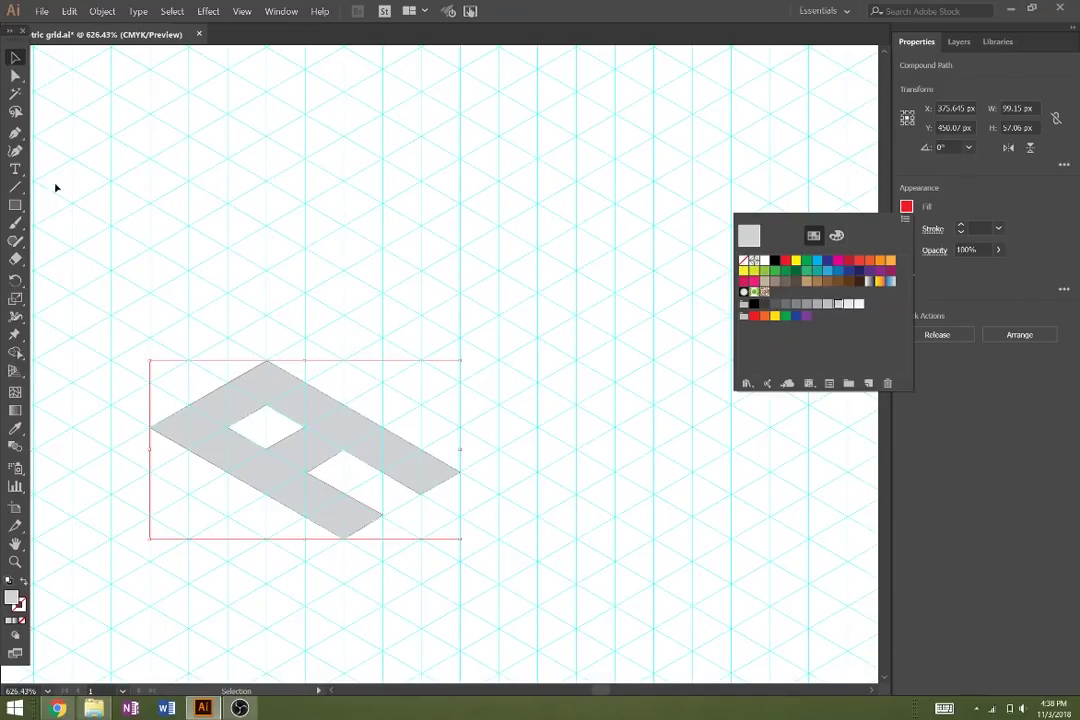
{"action": "left_click", "coordinate": [16, 134]}
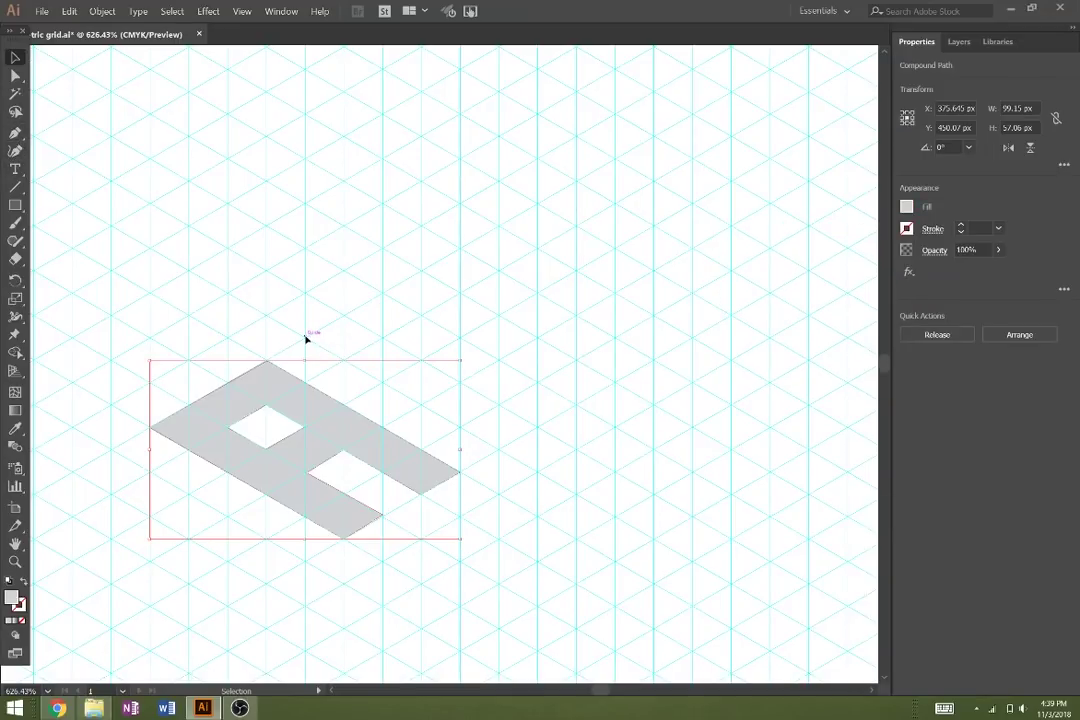
{"action": "left_click", "coordinate": [358, 317]}
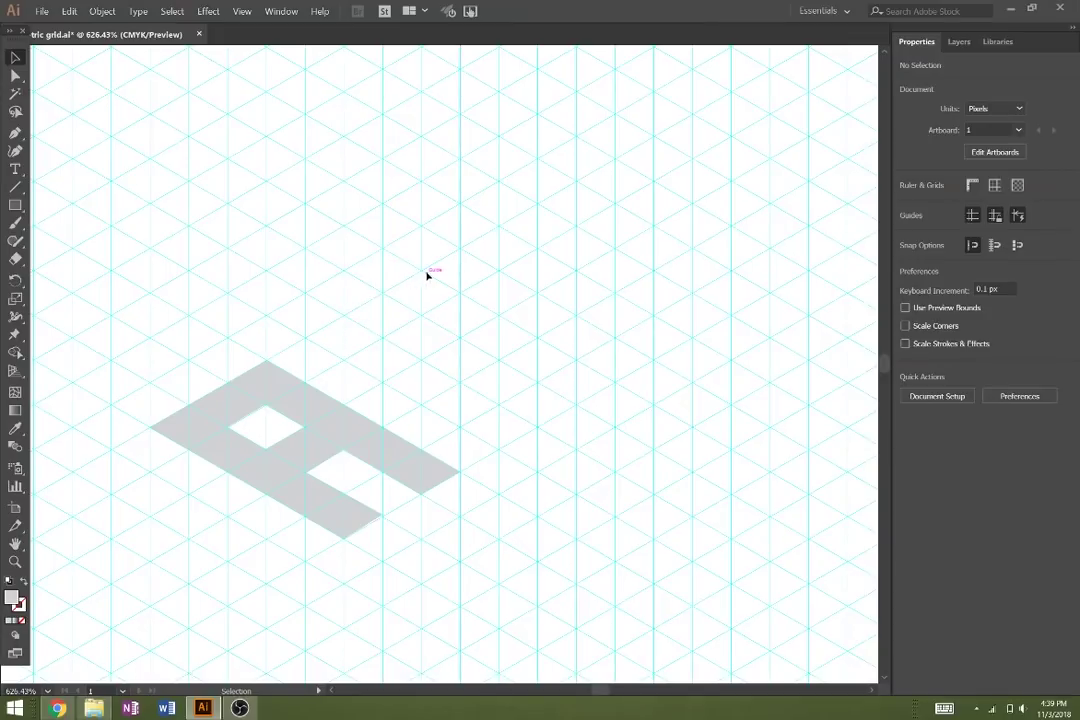
Draw a closed letter C with the Pen tool one grid unit beyond the A, with a five-unit spine and two three-unit arms
{"action": "key", "text": "p"}
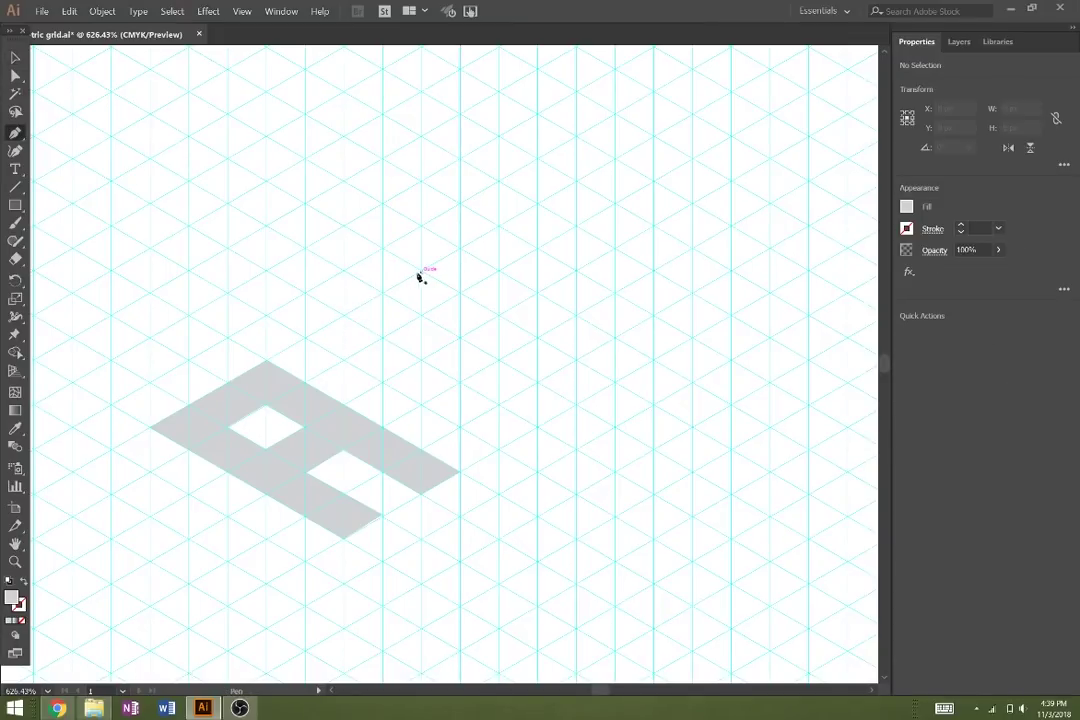
{"action": "left_click", "coordinate": [305, 339]}
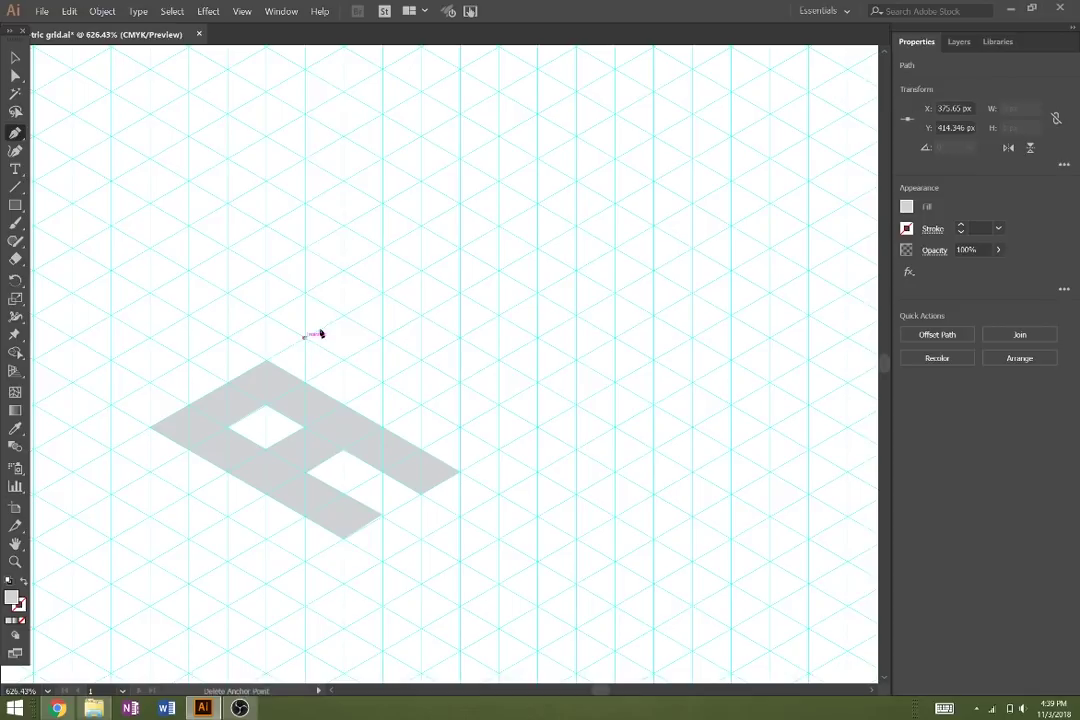
{"action": "left_click", "coordinate": [421, 270]}
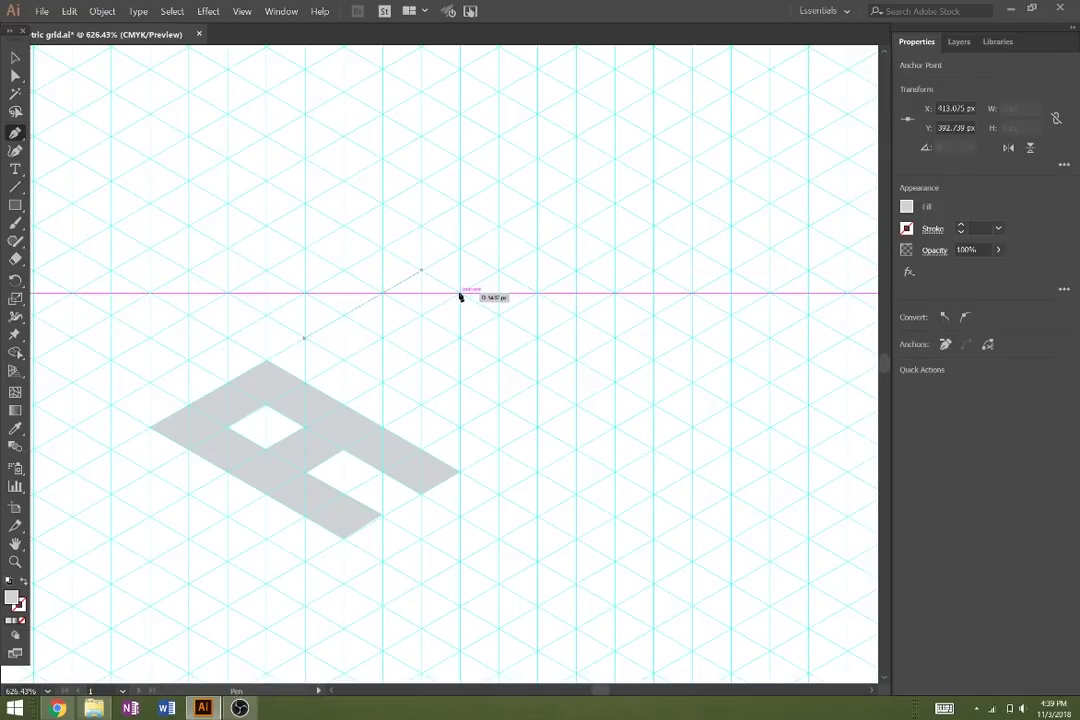
{"action": "left_click", "coordinate": [459, 293]}
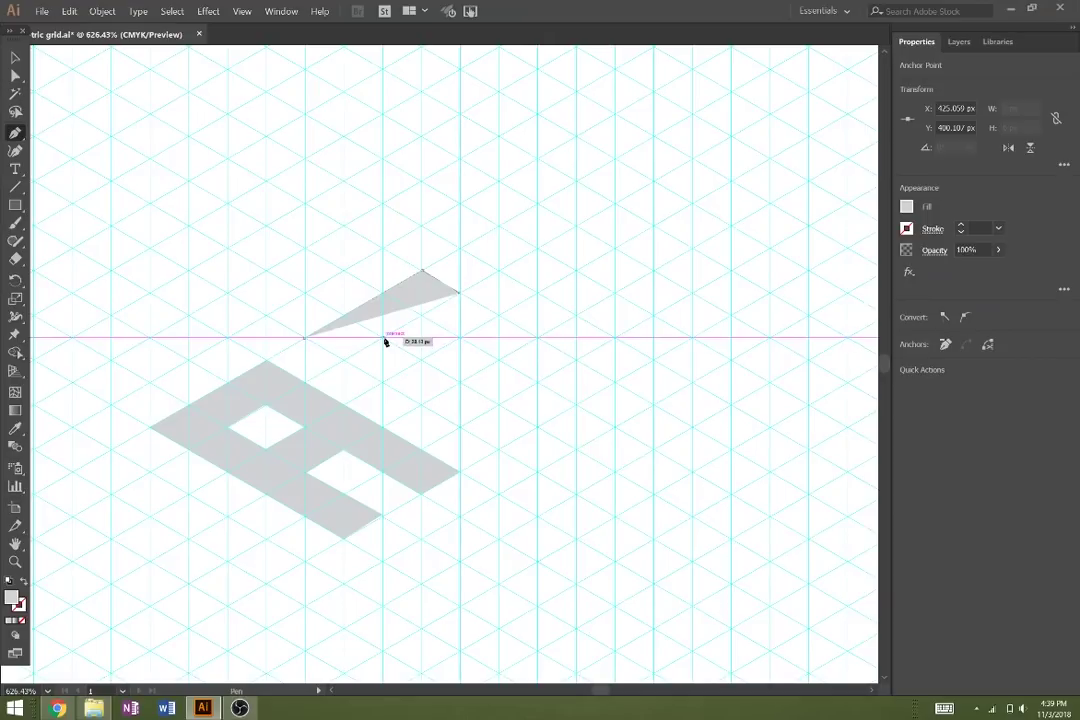
{"action": "left_click", "coordinate": [383, 337]}
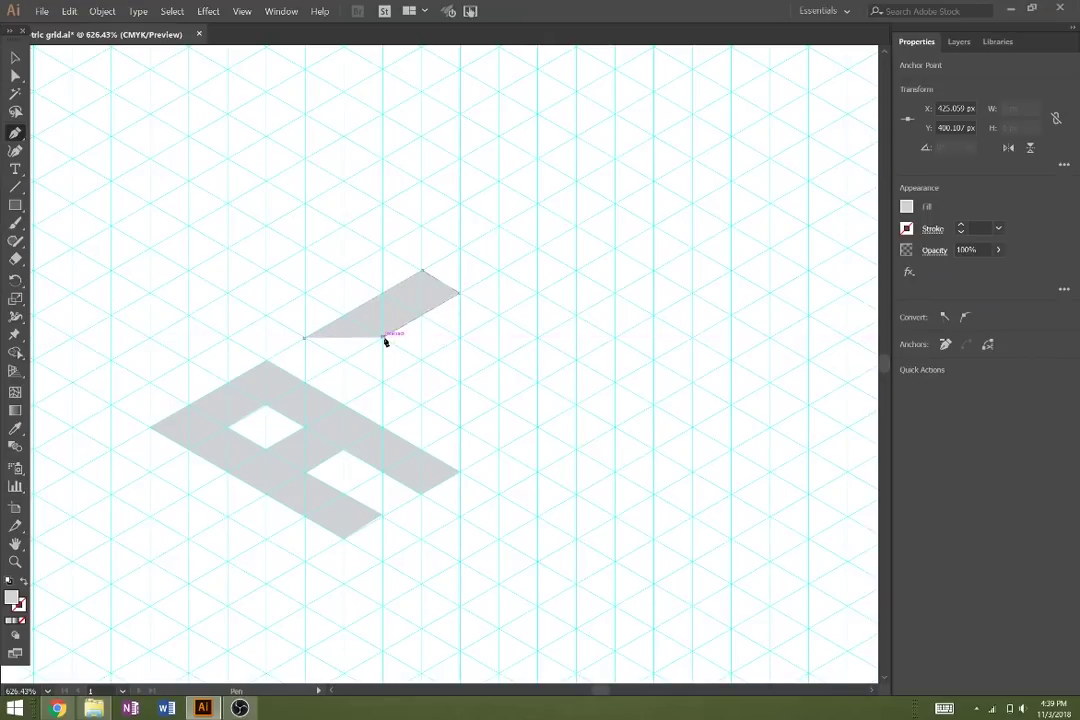
{"action": "left_click", "coordinate": [499, 409]}
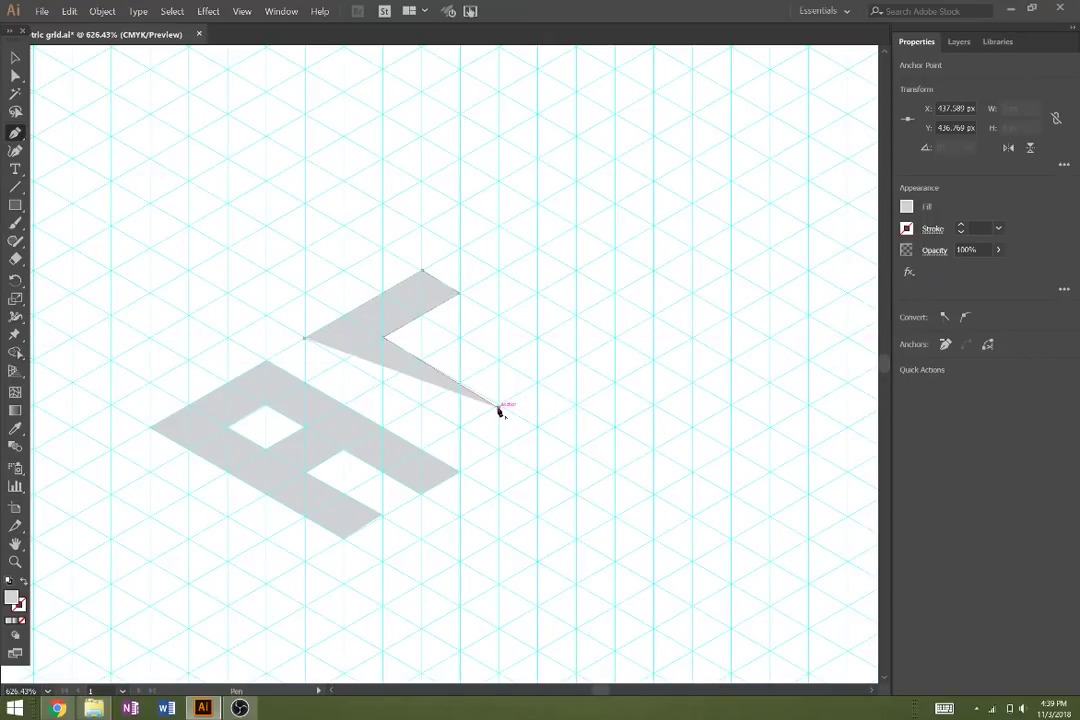
{"action": "left_click", "coordinate": [577, 360]}
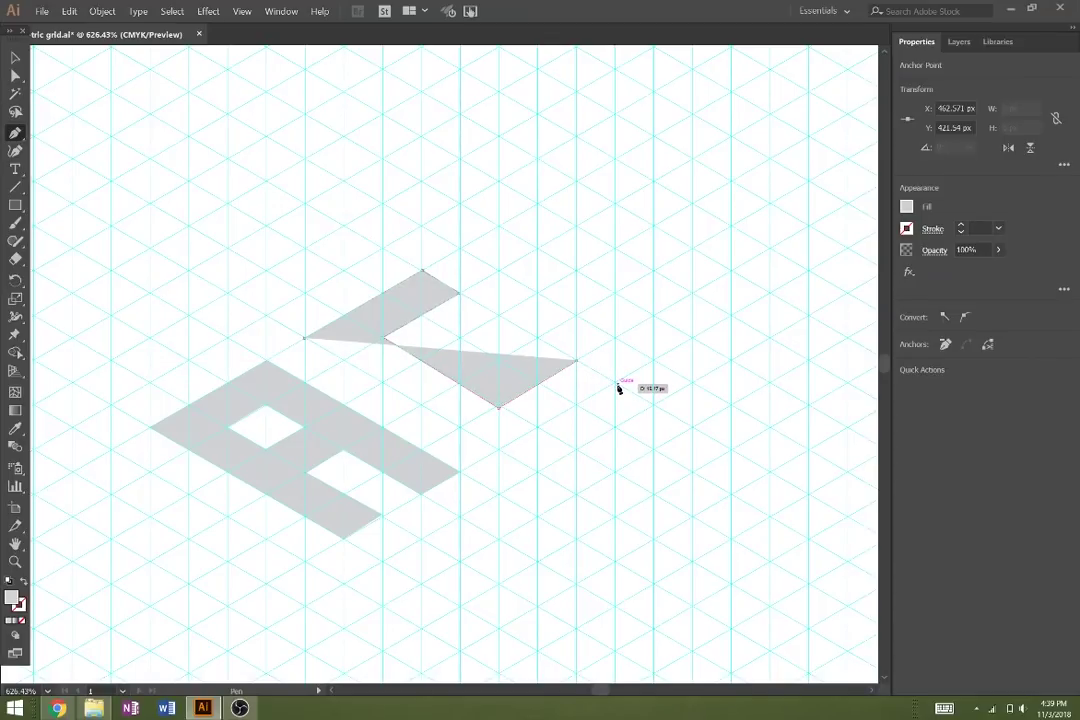
{"action": "left_click", "coordinate": [615, 382]}
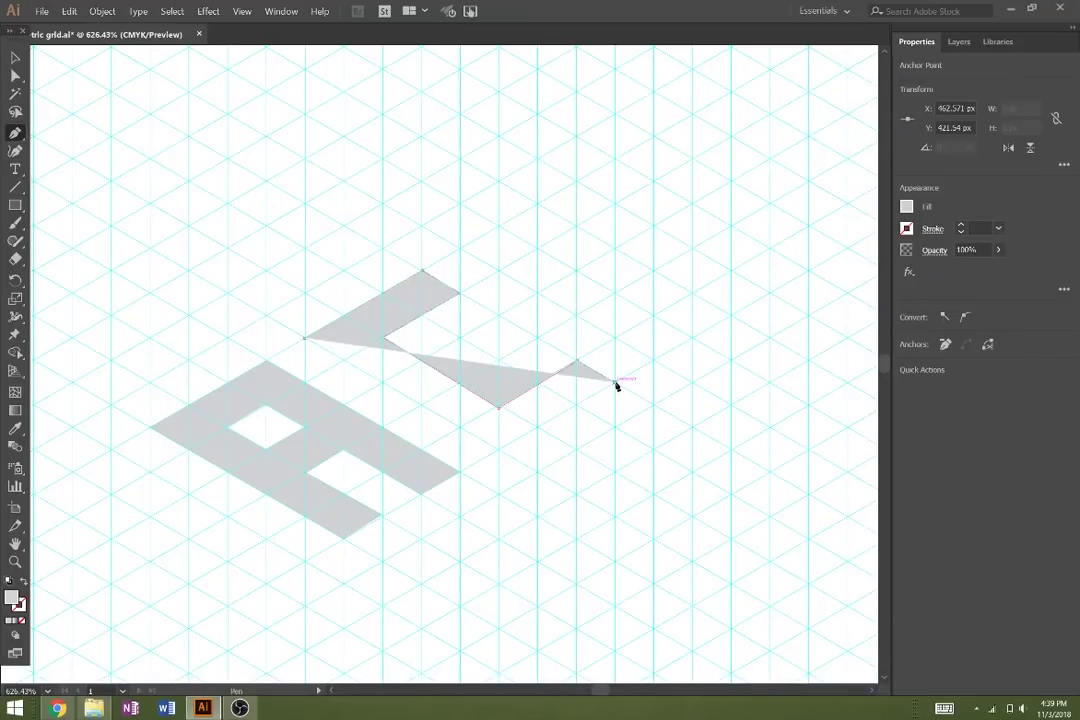
{"action": "left_click", "coordinate": [499, 447]}
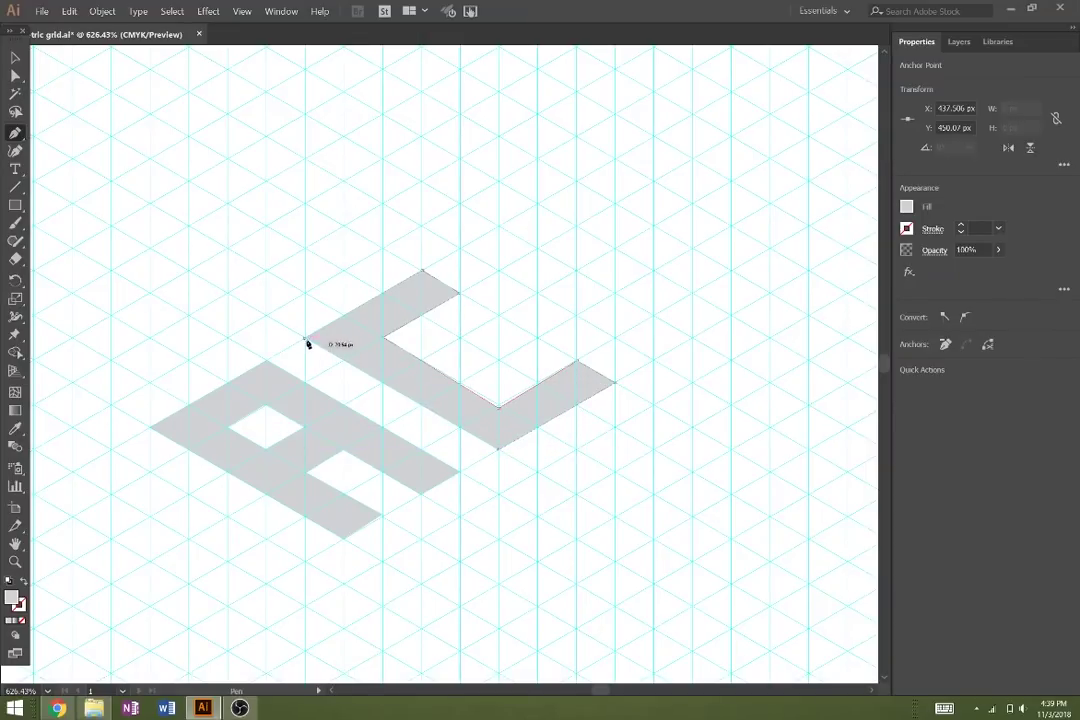
{"action": "left_click", "coordinate": [306, 341]}
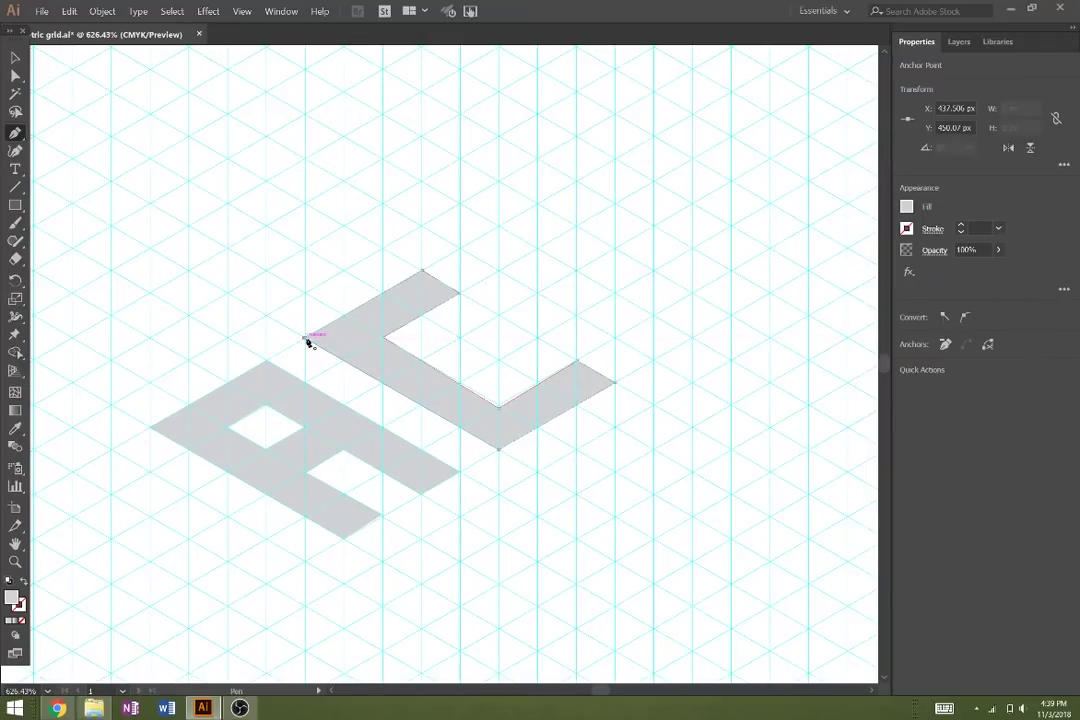
Draw a closed letter E one grid unit beyond the C, with a five-unit spine, three-unit outer arms and a short middle arm
{"action": "left_click", "coordinate": [460, 248]}
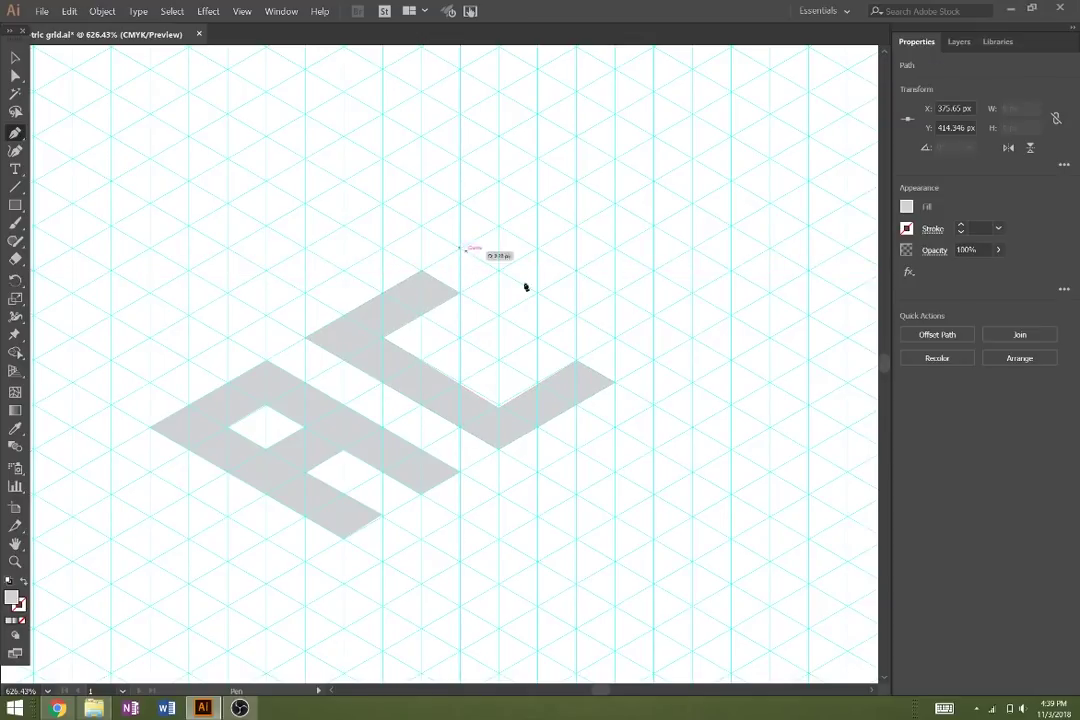
{"action": "left_click", "coordinate": [654, 361]}
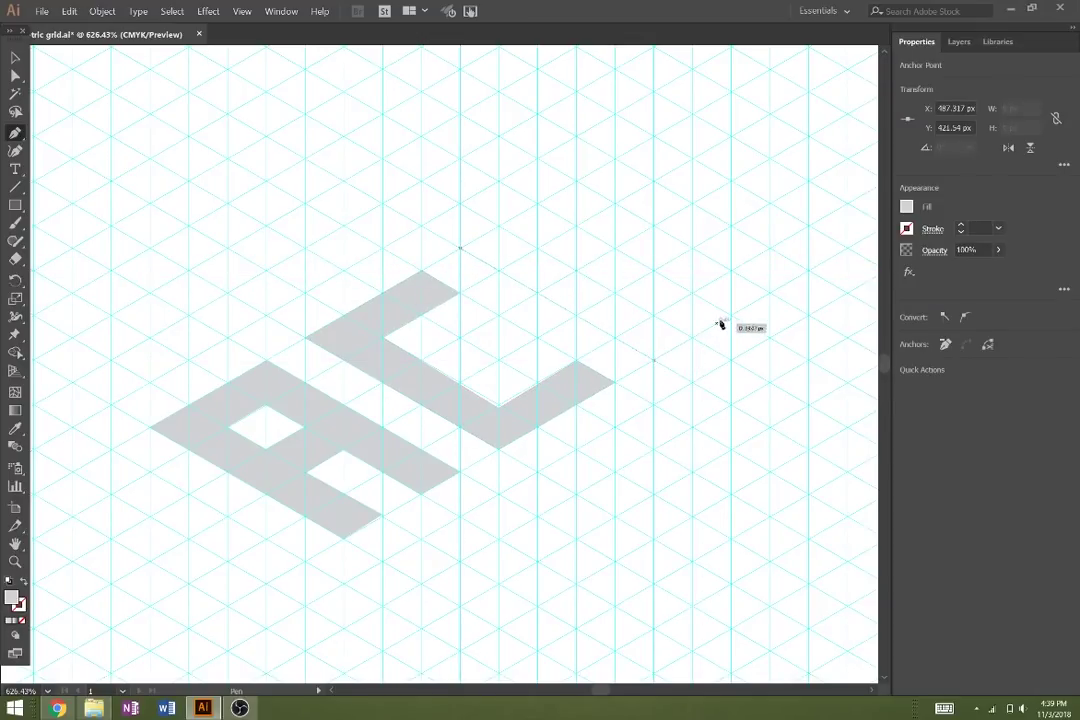
{"action": "left_click", "coordinate": [771, 294]}
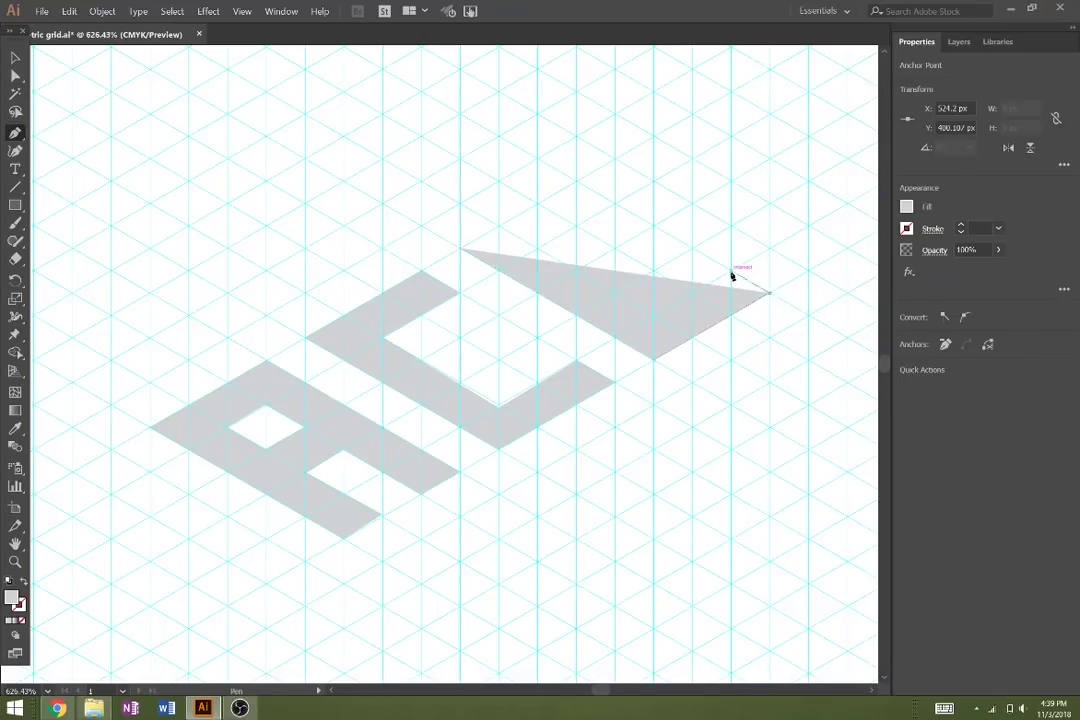
{"action": "left_click", "coordinate": [716, 287]}
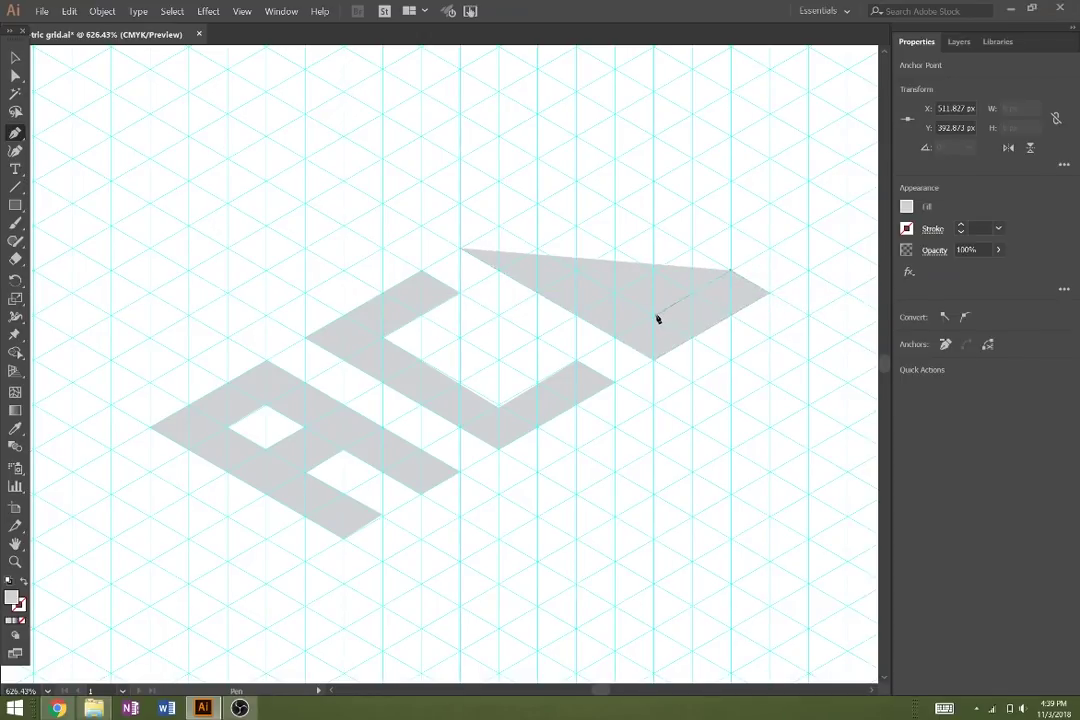
{"action": "left_click", "coordinate": [617, 294]}
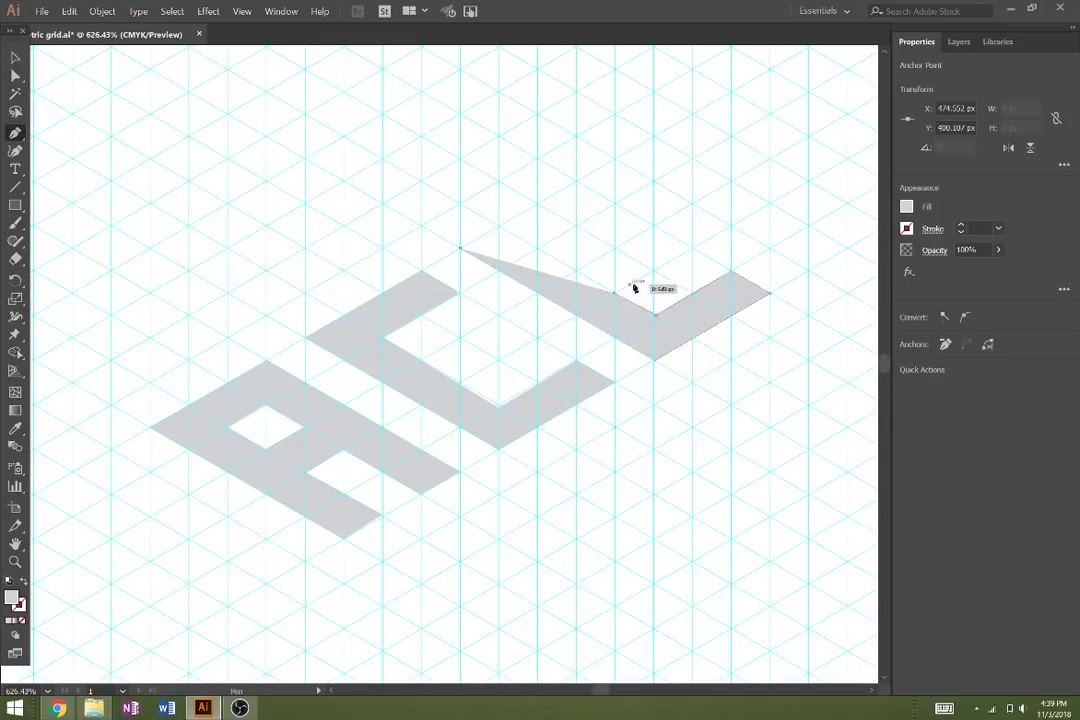
{"action": "left_click", "coordinate": [655, 271]}
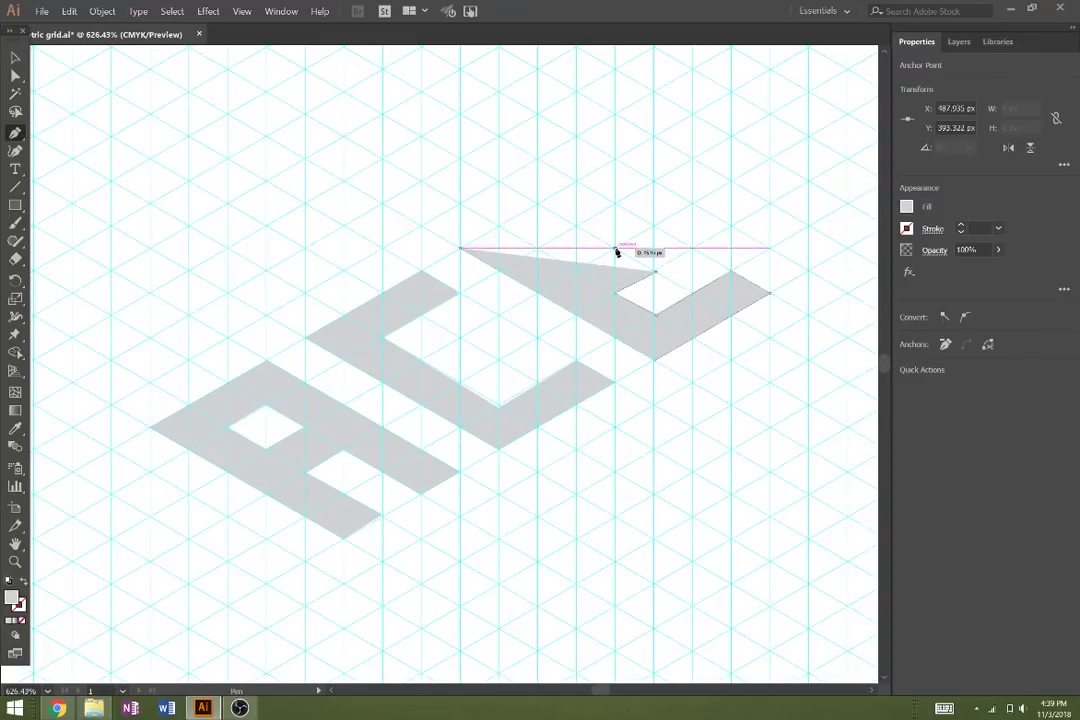
{"action": "left_click", "coordinate": [616, 248]}
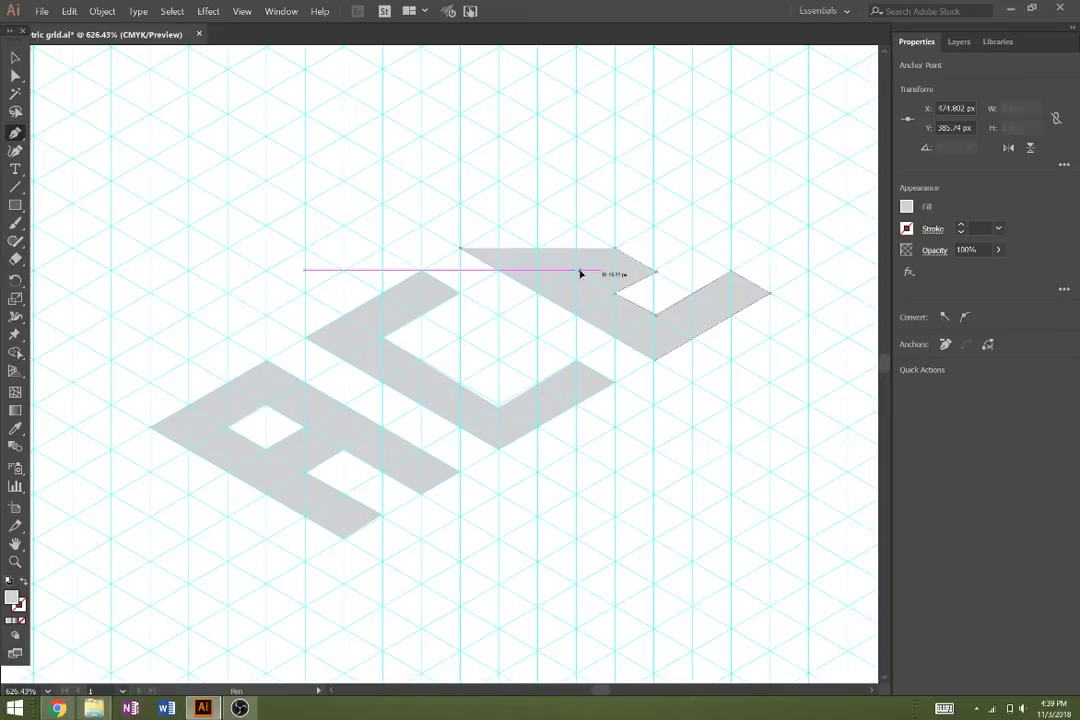
{"action": "left_click", "coordinate": [578, 269]}
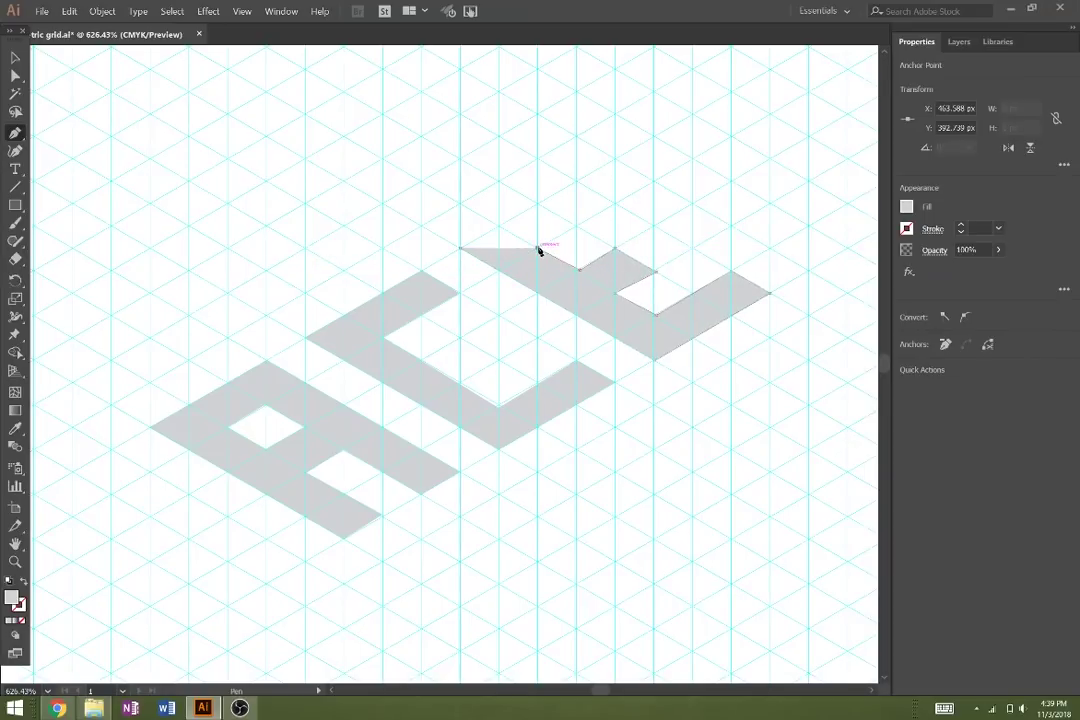
{"action": "left_click", "coordinate": [613, 201]}
{"action": "left_click", "coordinate": [576, 182]}
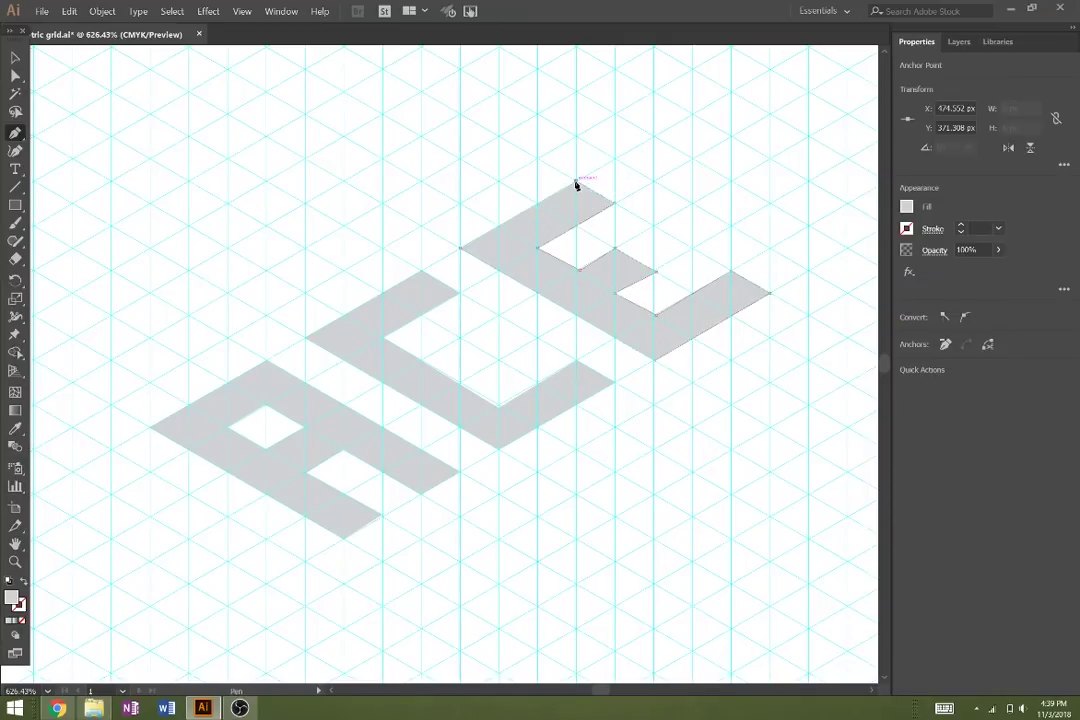
{"action": "left_click", "coordinate": [461, 250]}
Move the lower outer corner anchor of the E's middle arm slightly inward to align it with the grid, and deselect the path
{"action": "key", "text": "a"}
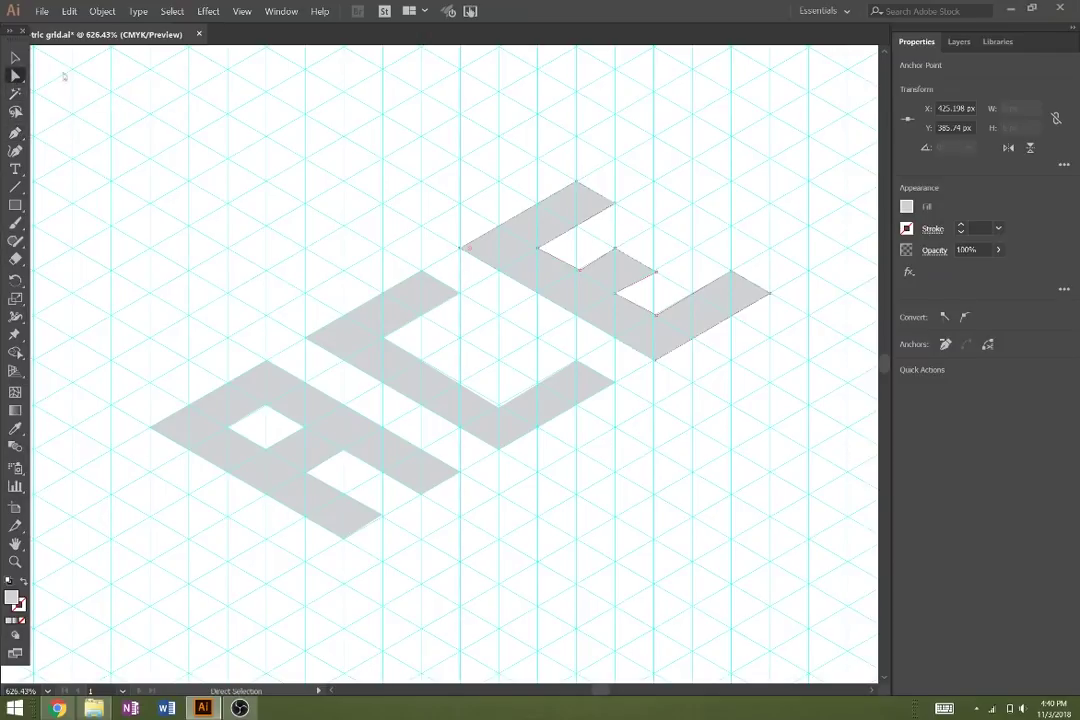
{"action": "left_click", "coordinate": [659, 276]}
{"action": "left_click", "coordinate": [660, 277]}
{"action": "left_click", "coordinate": [651, 273]}
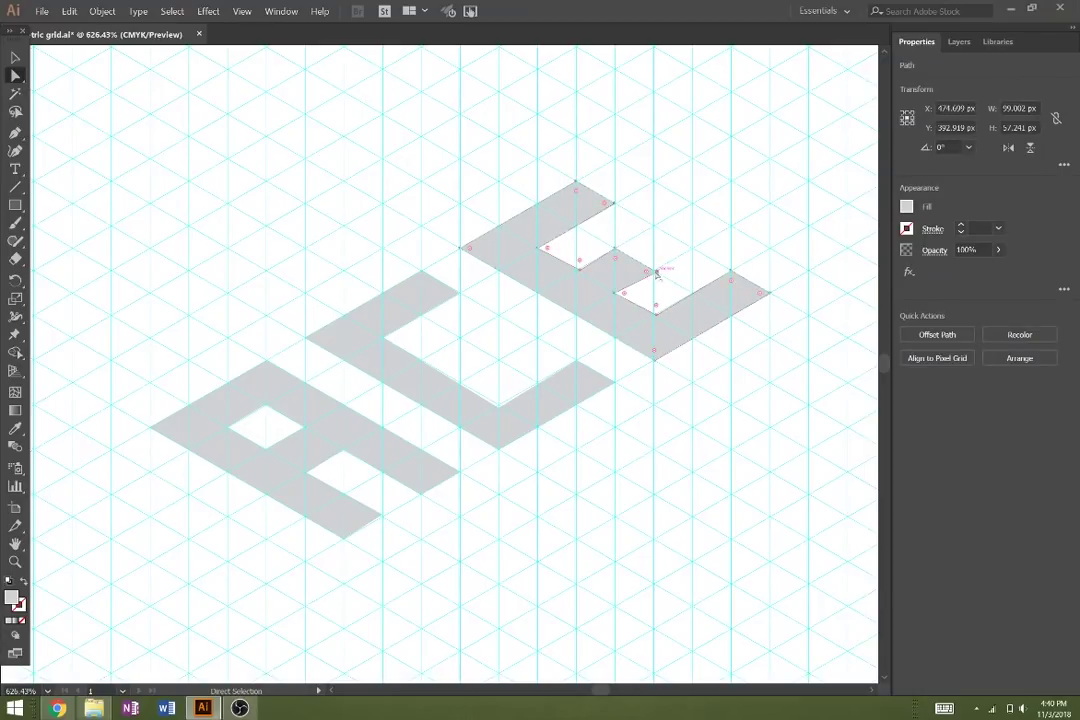
{"action": "left_click", "coordinate": [656, 273]}
{"action": "left_click_drag", "start_coordinate": [651, 272], "coordinate": [651, 272]}
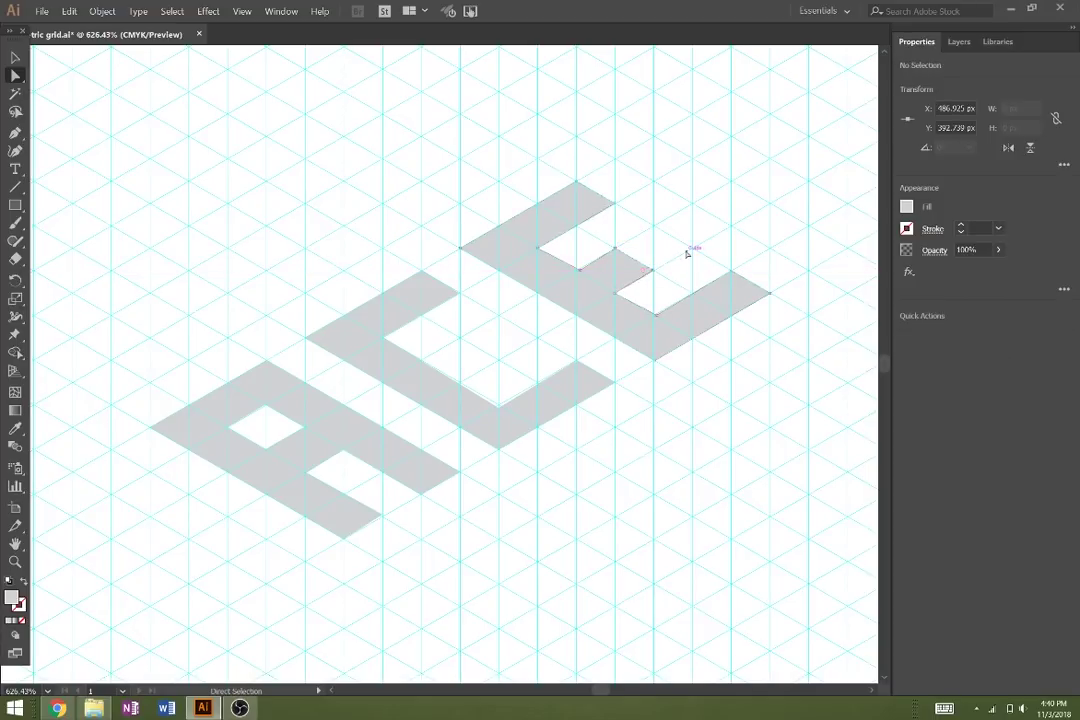
{"action": "left_click", "coordinate": [687, 248]}
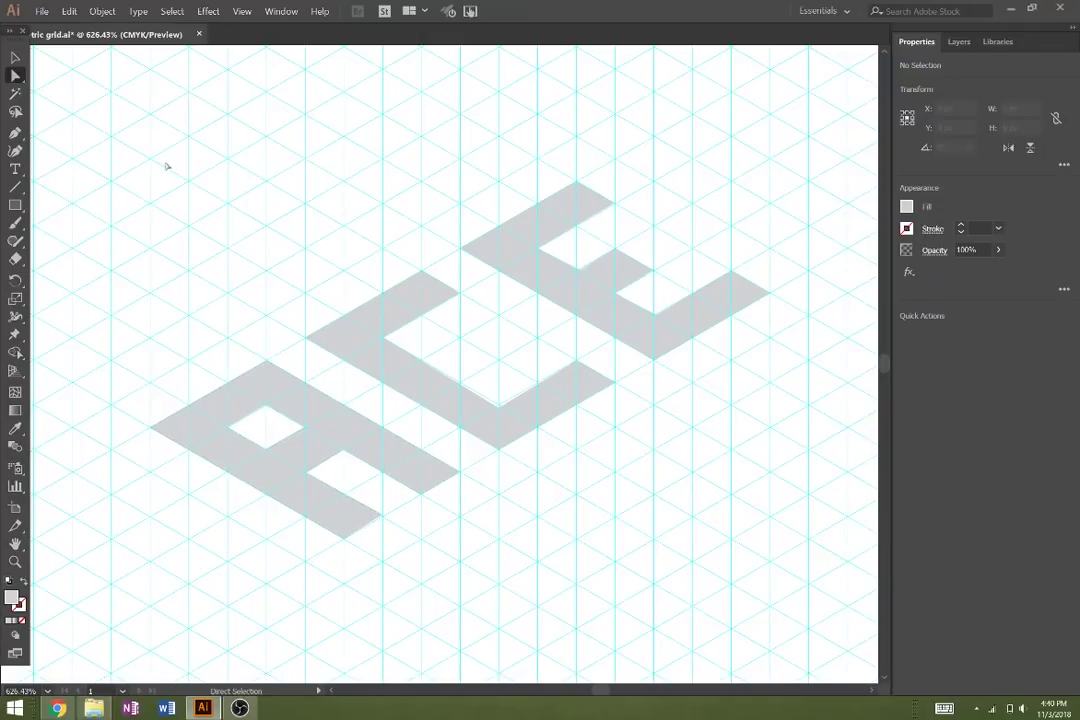
{"action": "left_click", "coordinate": [15, 131]}
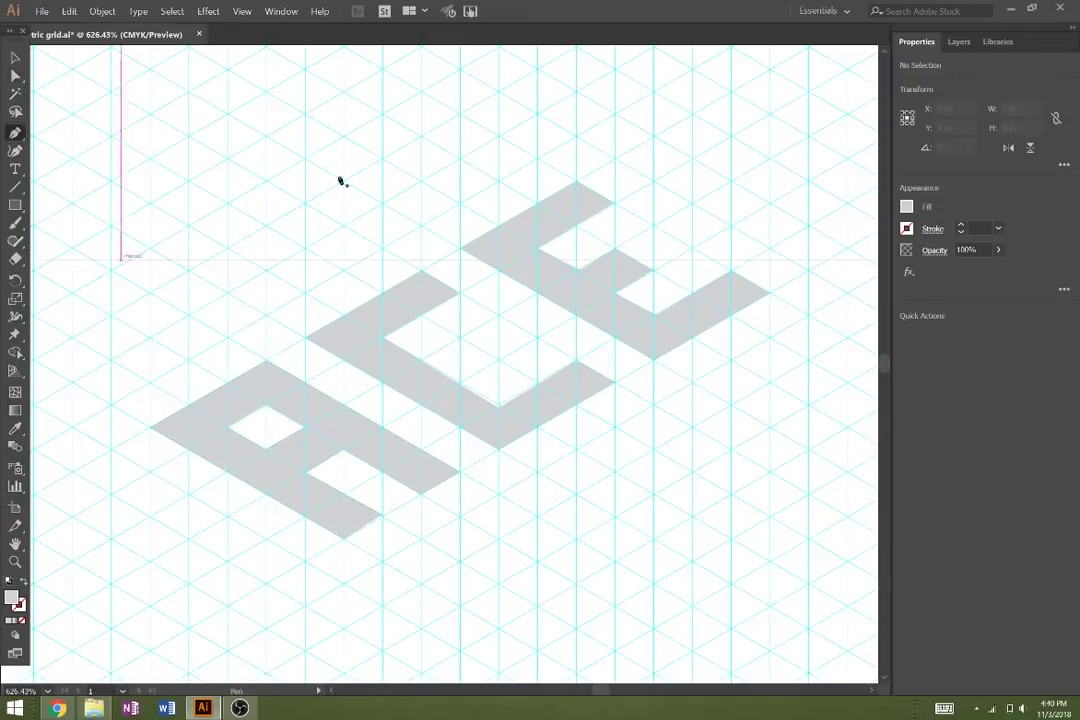
{"action": "left_click", "coordinate": [910, 209]}
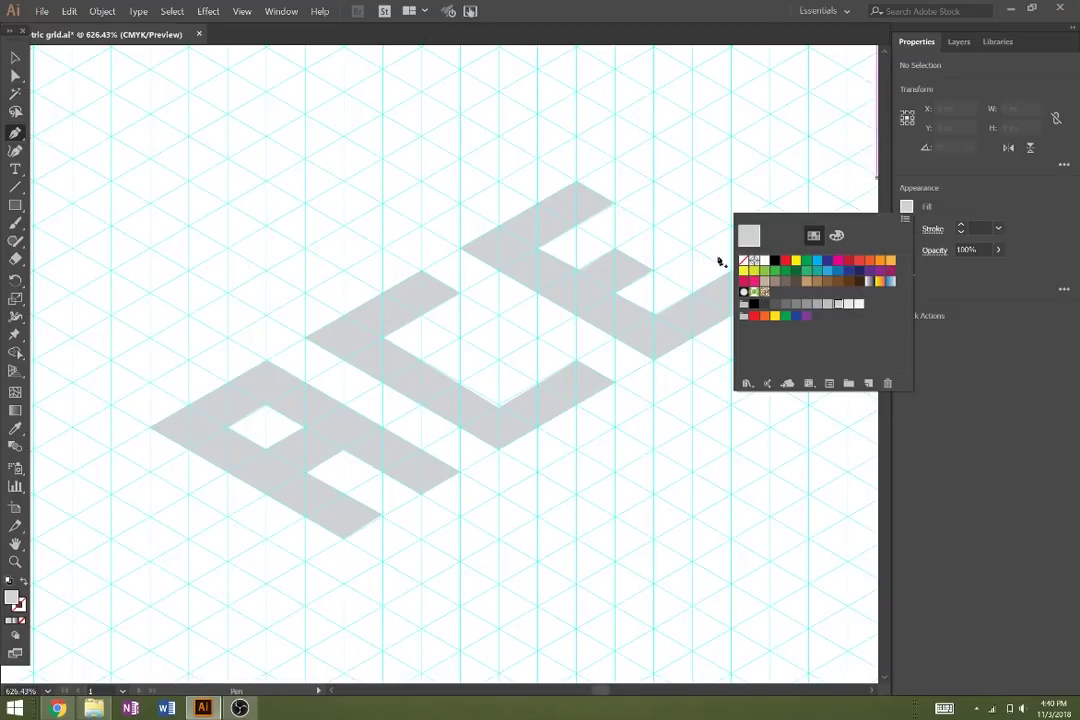
{"action": "left_click", "coordinate": [744, 262]}
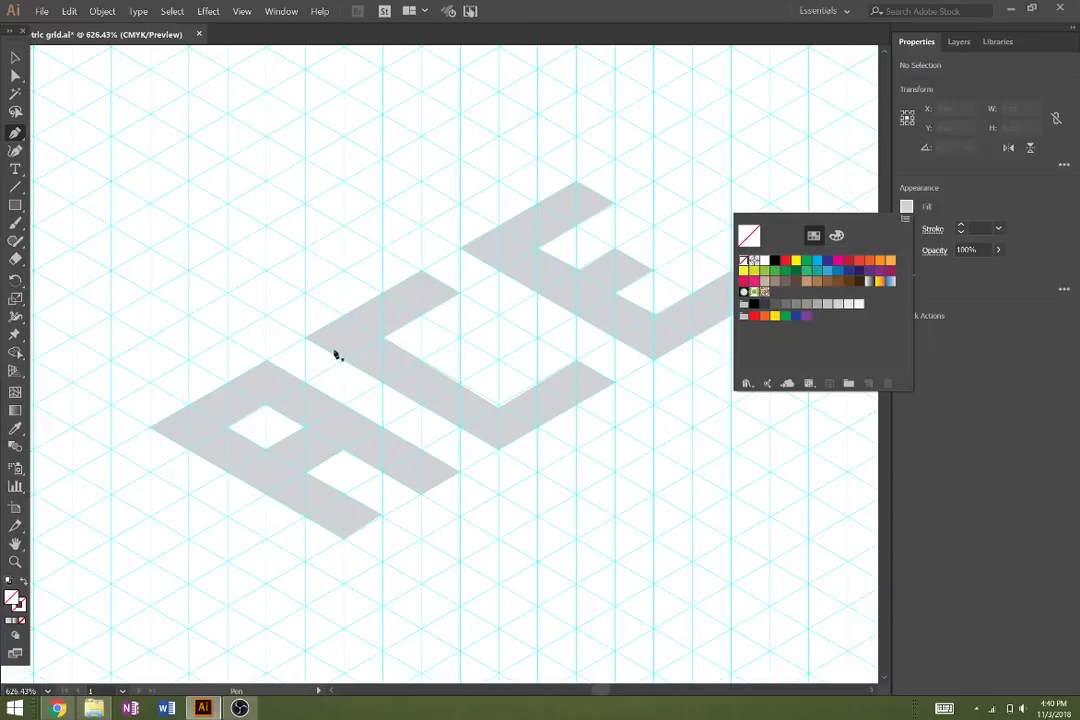
{"action": "left_click", "coordinate": [14, 58]}
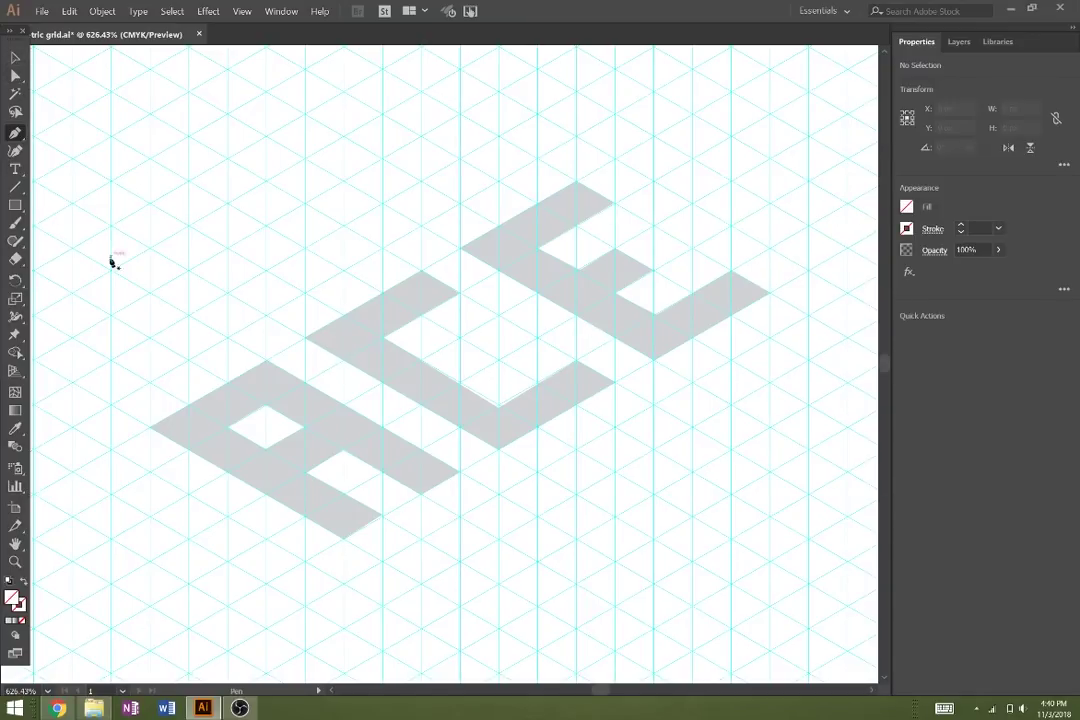
{"action": "left_click", "coordinate": [209, 424]}
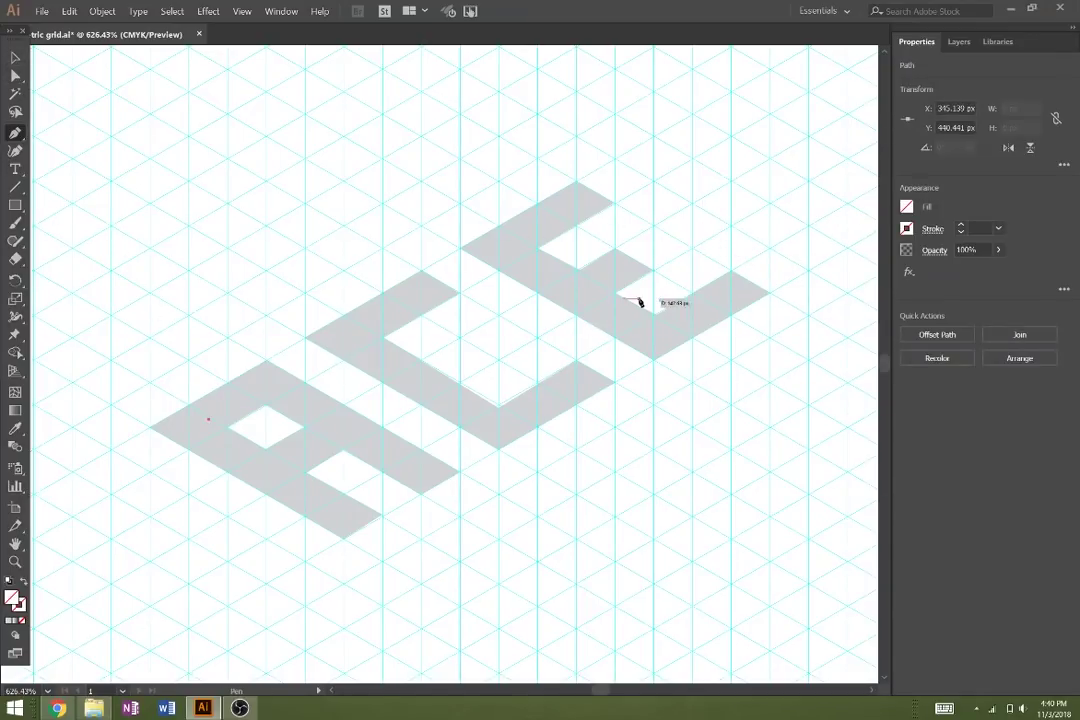
{"action": "key", "text": "v"}
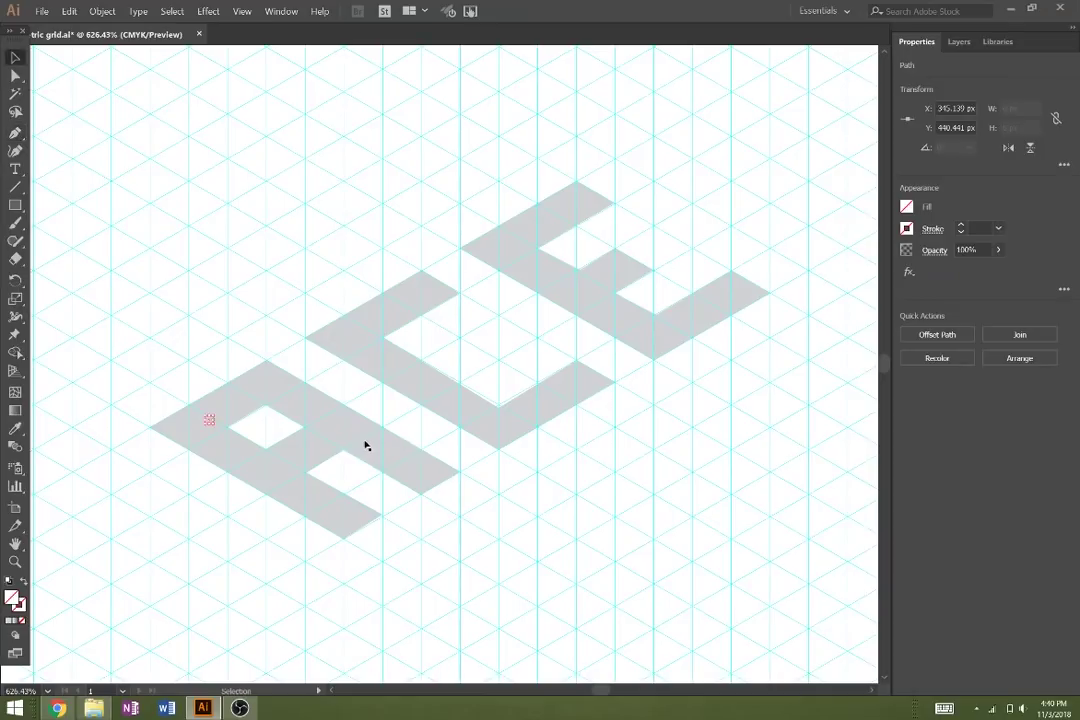
{"action": "left_click", "coordinate": [366, 446]}
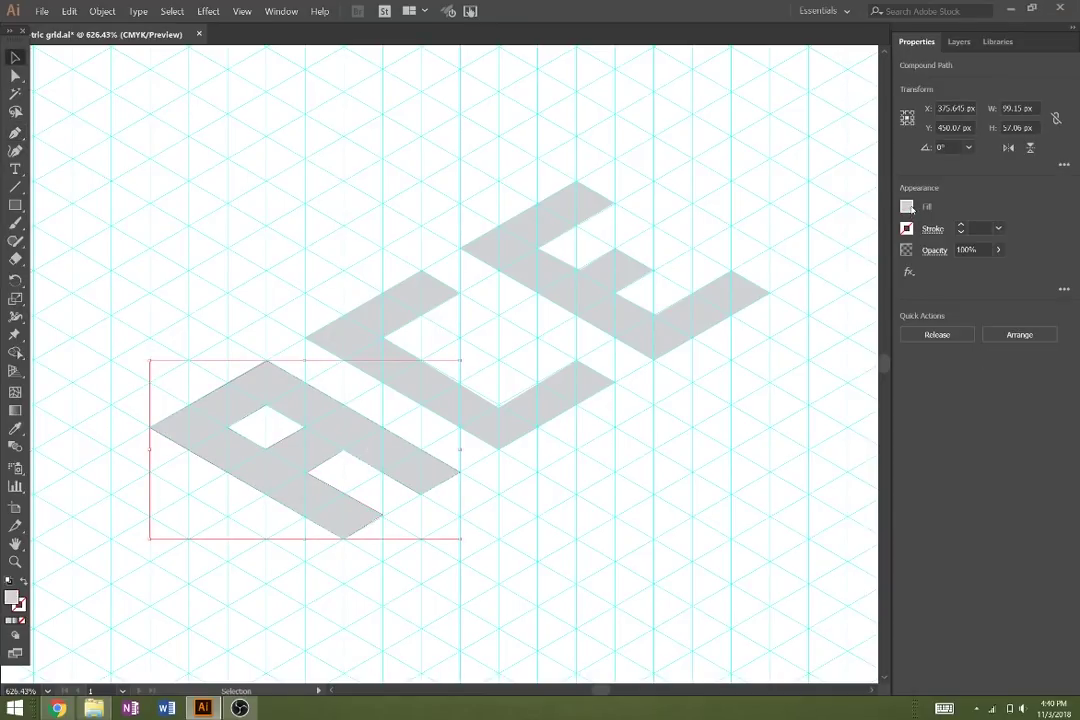
{"action": "left_click", "coordinate": [908, 207]}
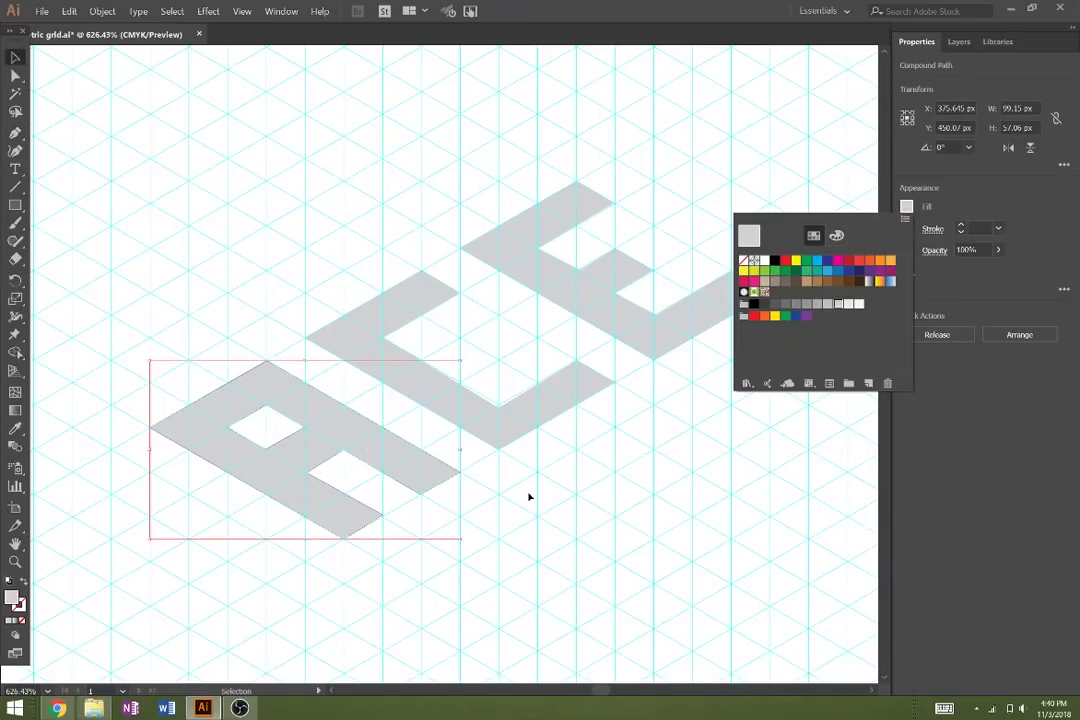
Draw a closed four-sided face with the Pen tool from the lower-left edge of the A's hole down to the letter's outer edge
{"action": "key", "text": "p"}
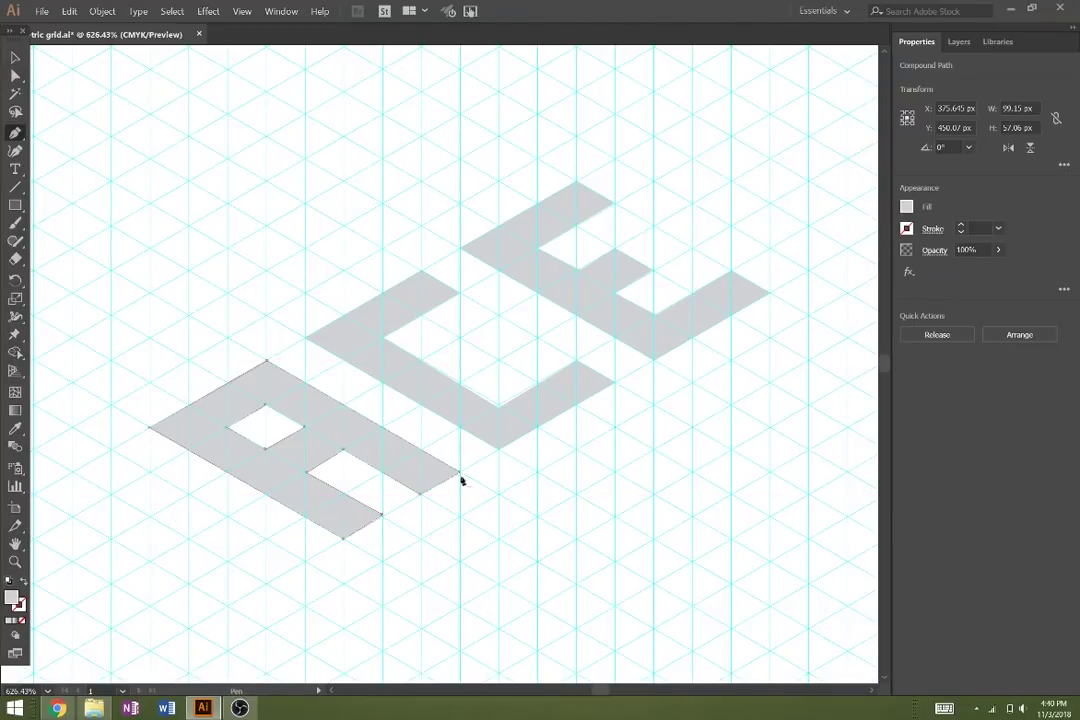
{"action": "left_click", "coordinate": [497, 551], "text": "ctrl"}
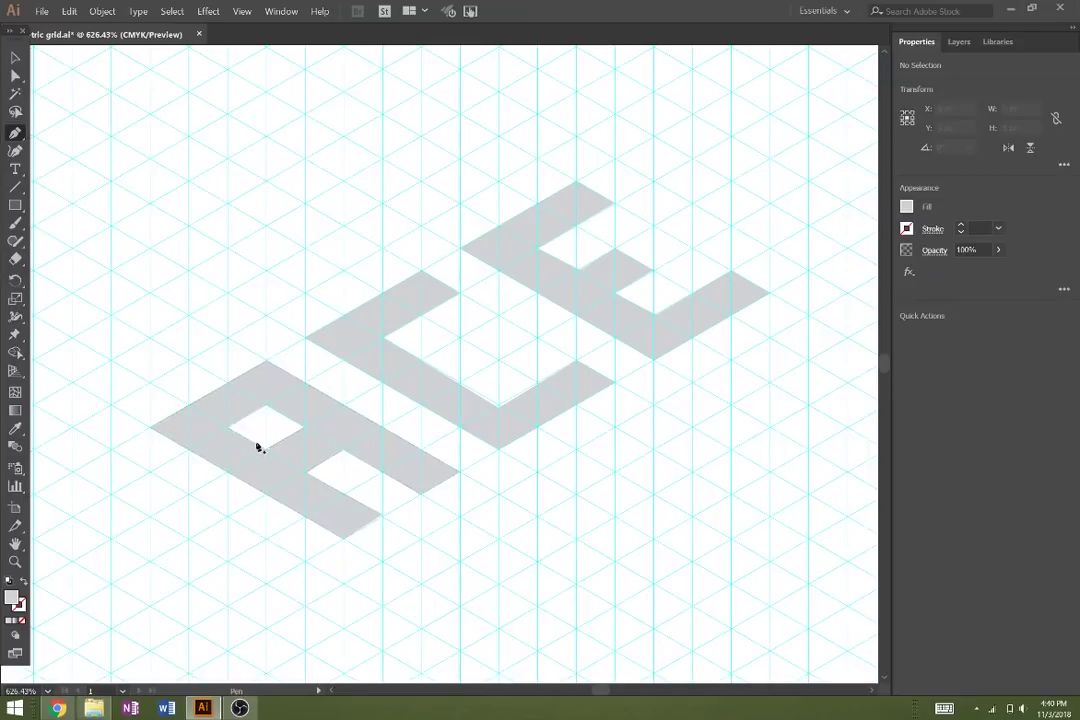
{"action": "left_click", "coordinate": [228, 430]}
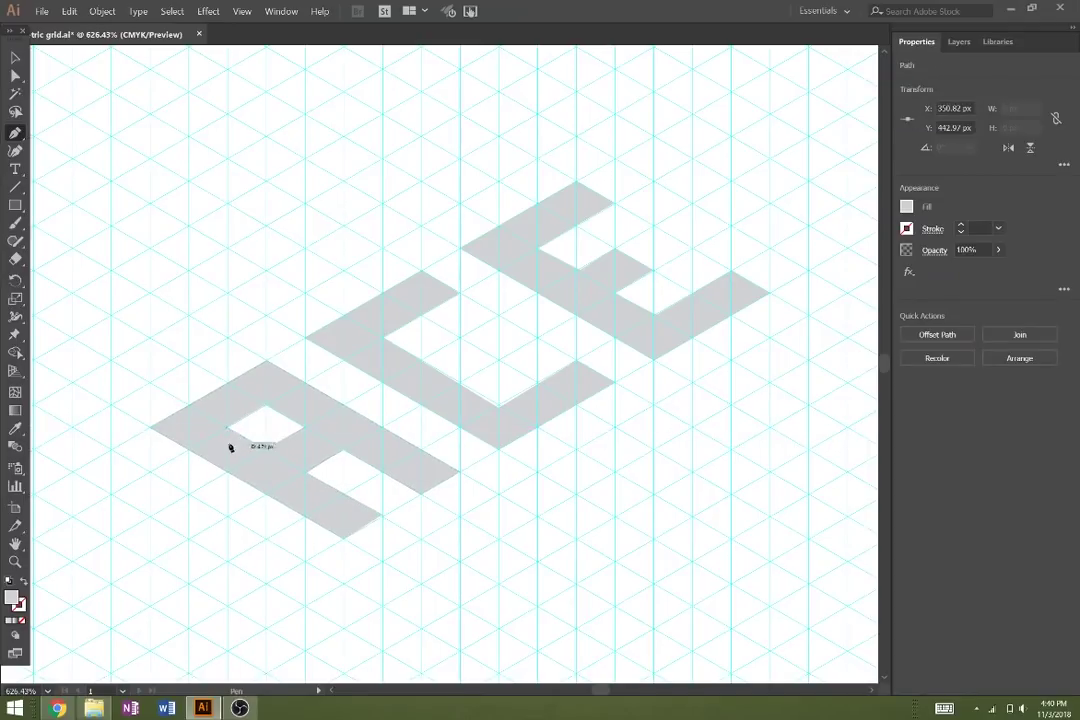
{"action": "left_click", "coordinate": [228, 477]}
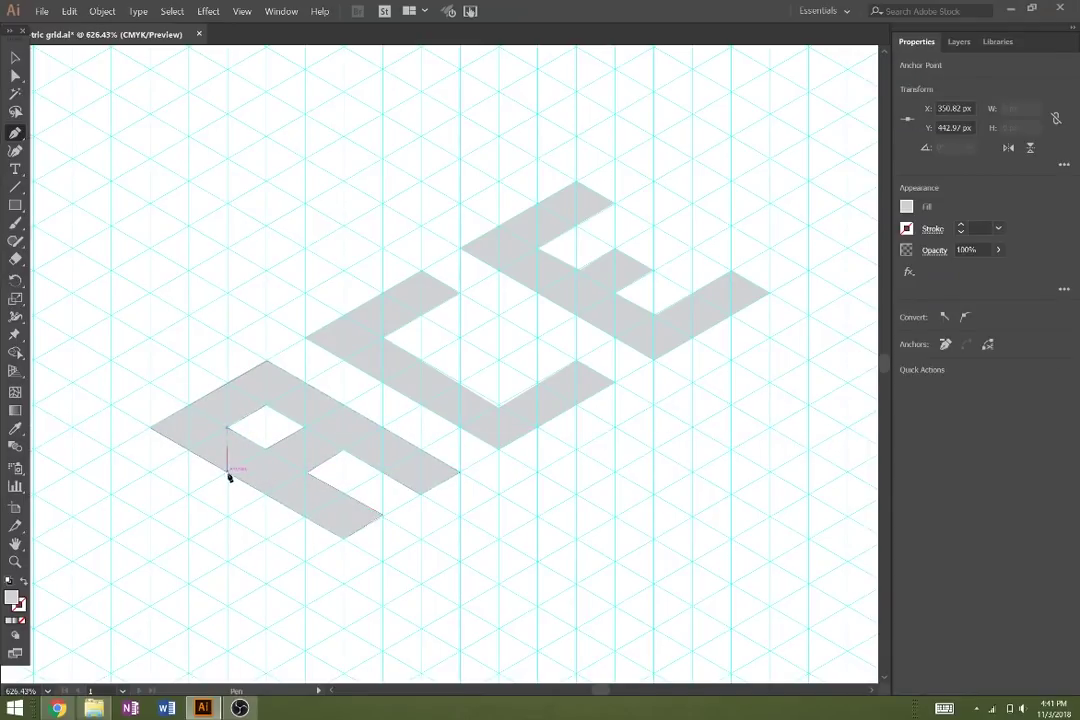
{"action": "left_click", "coordinate": [266, 496]}
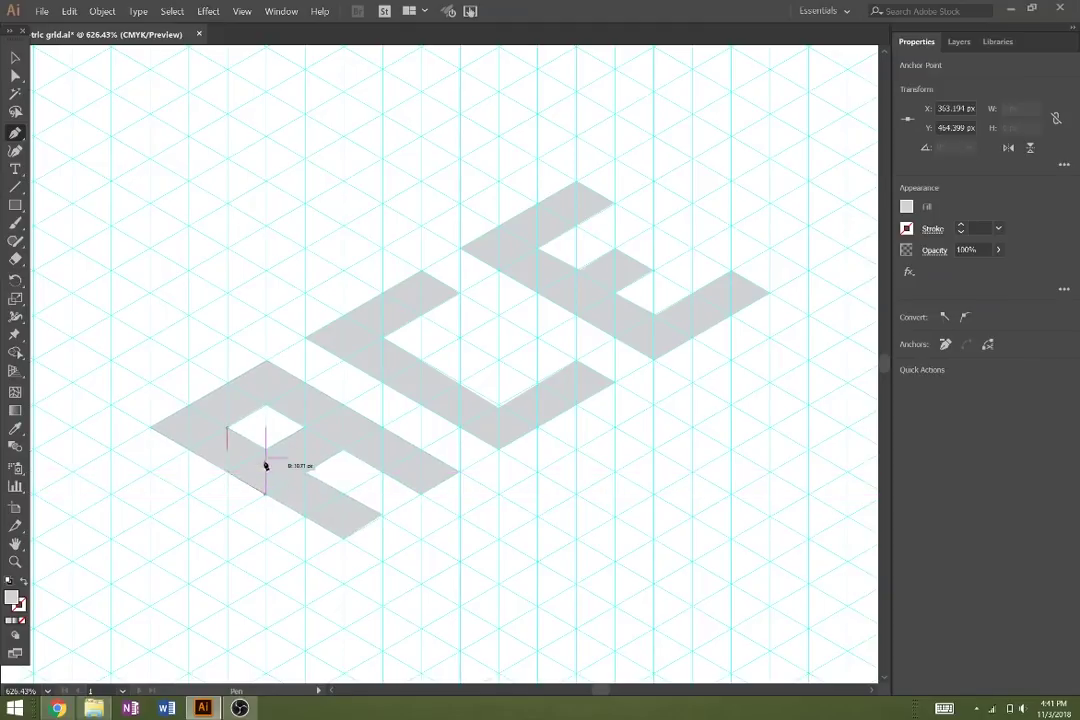
{"action": "left_click", "coordinate": [266, 449]}
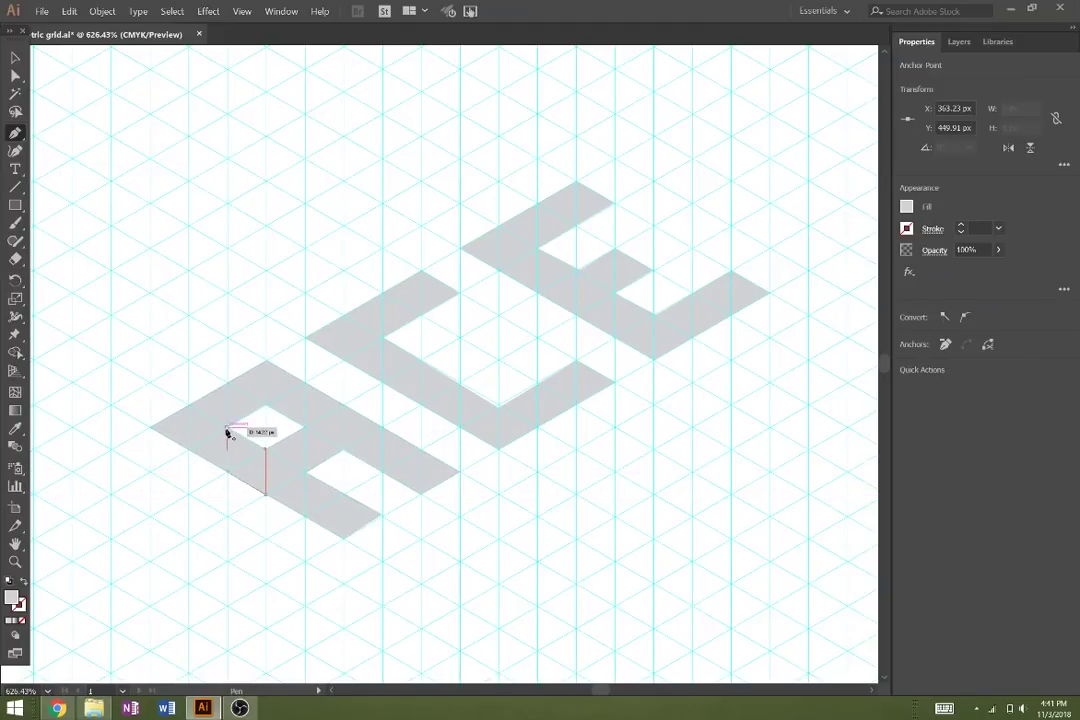
{"action": "left_click", "coordinate": [228, 432]}
Fill the new face below the A's hole with a medium gray swatch
{"action": "left_click", "coordinate": [907, 207]}
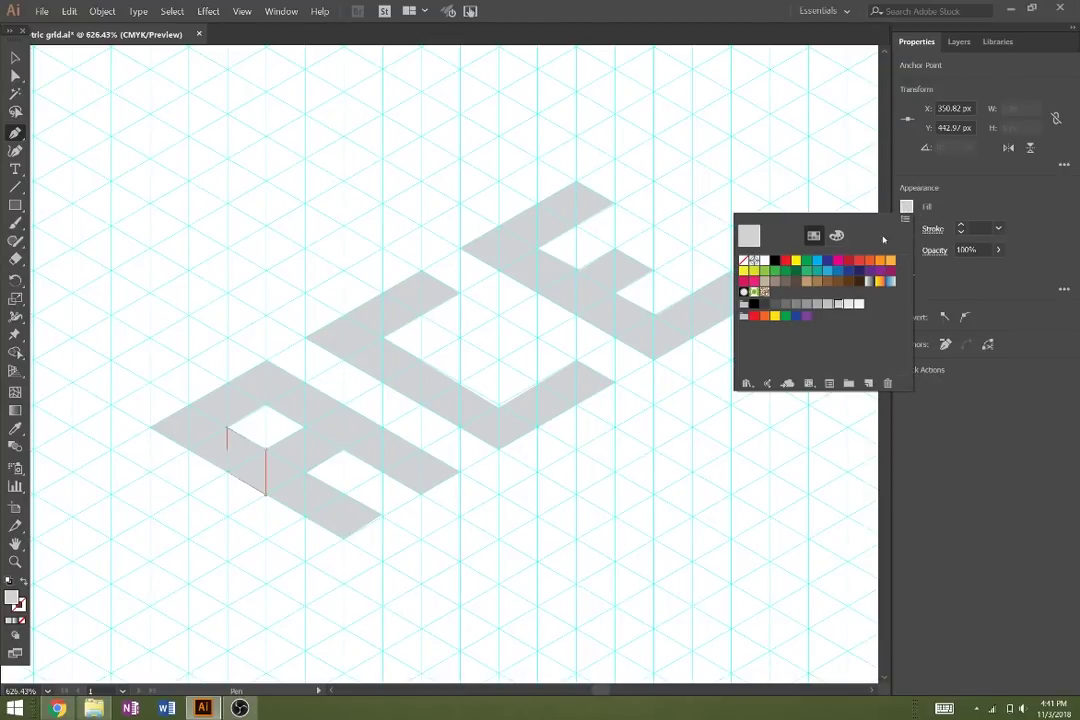
{"action": "left_click", "coordinate": [818, 311]}
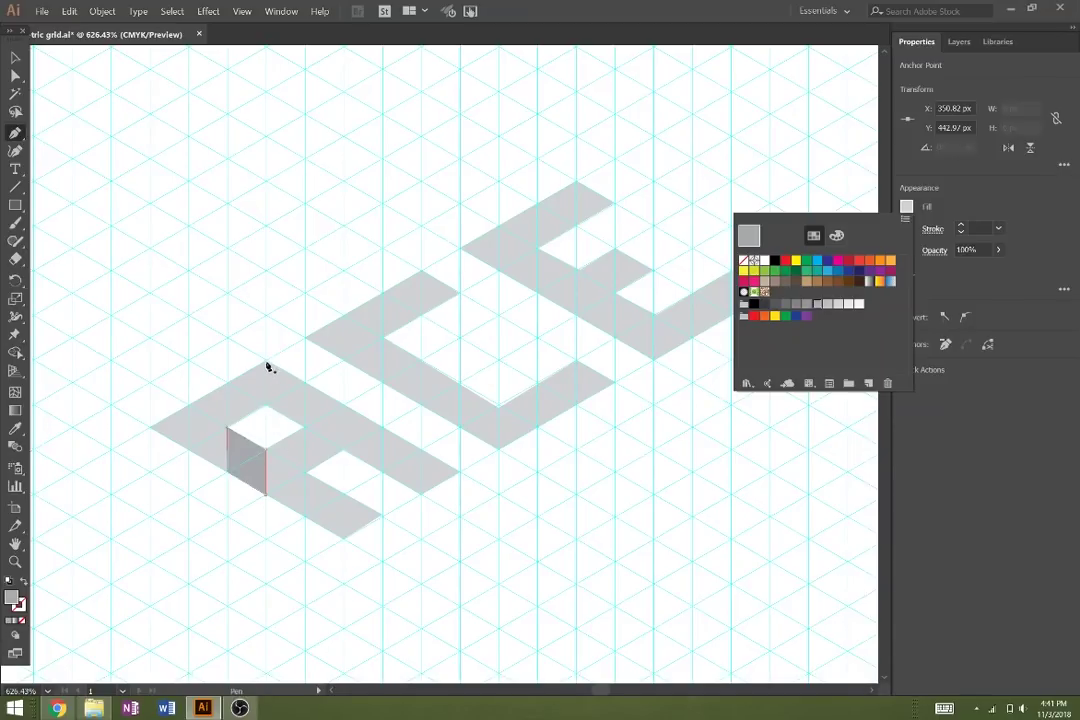
{"action": "key", "text": "Escape"}
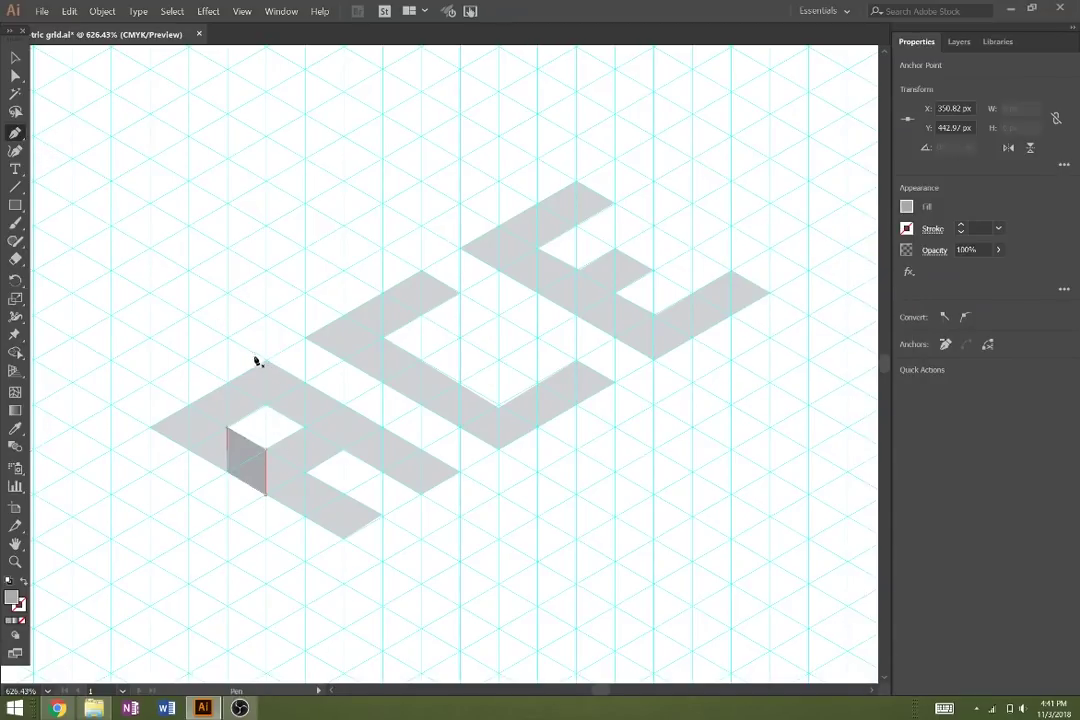
Draw a closed medium gray face over the A's upper leg, from its top corner to the leg's end, following the crossbar's inner corners
{"action": "left_click", "coordinate": [266, 365]}
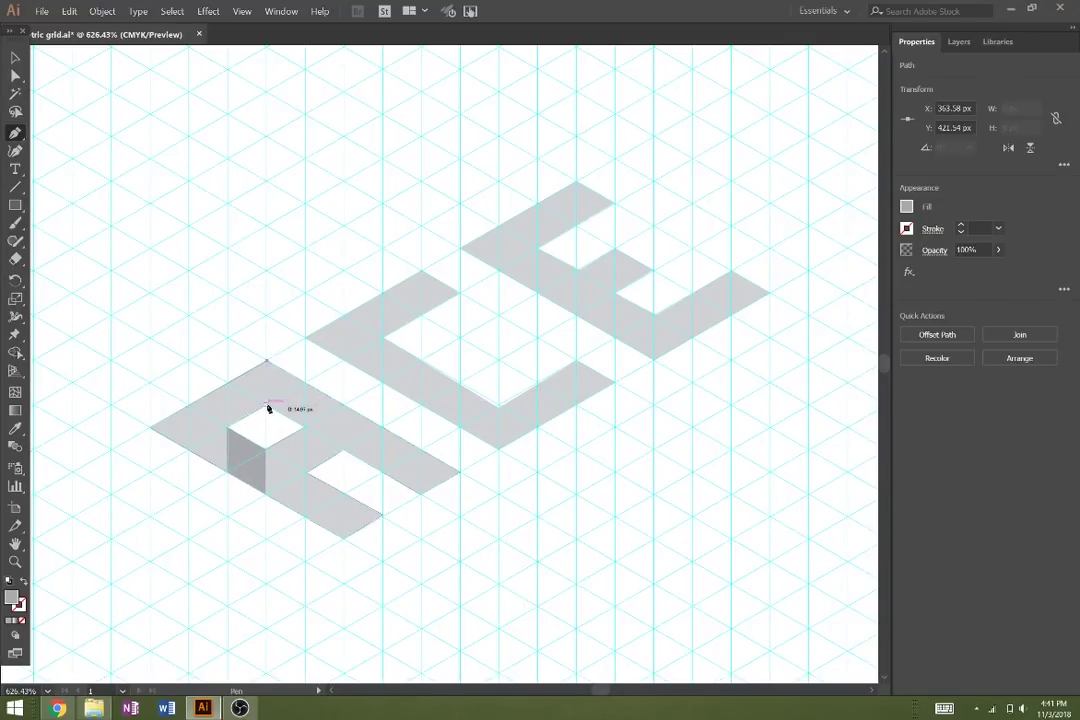
{"action": "left_click", "coordinate": [268, 408]}
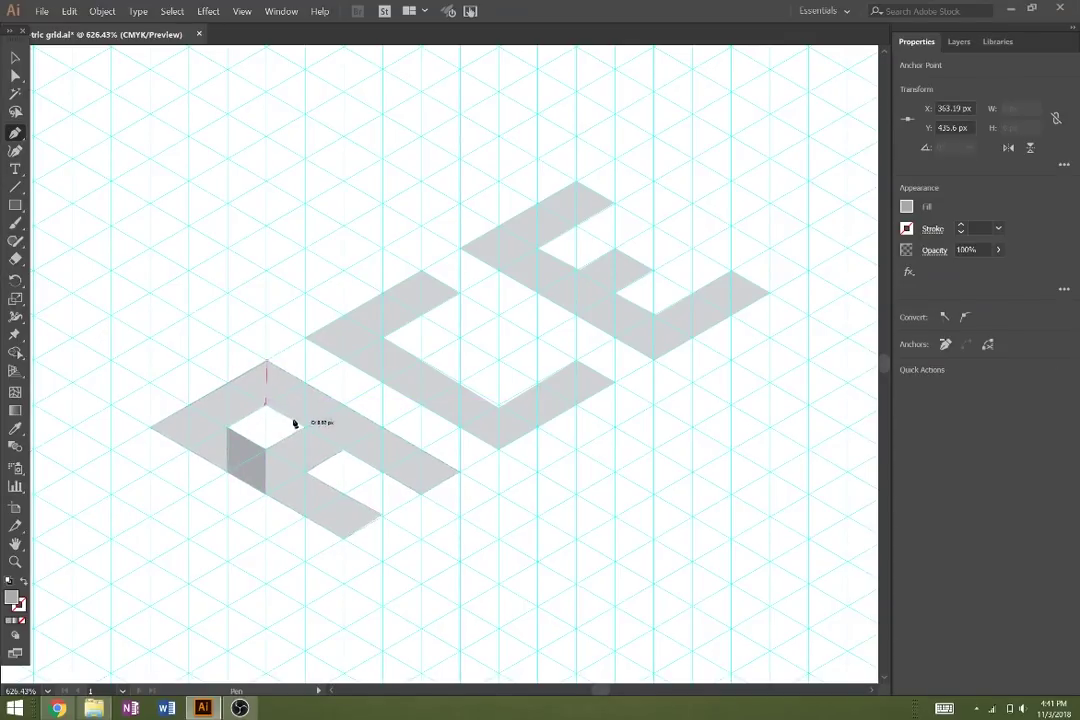
{"action": "left_click", "coordinate": [310, 472]}
{"action": "left_click", "coordinate": [346, 451]}
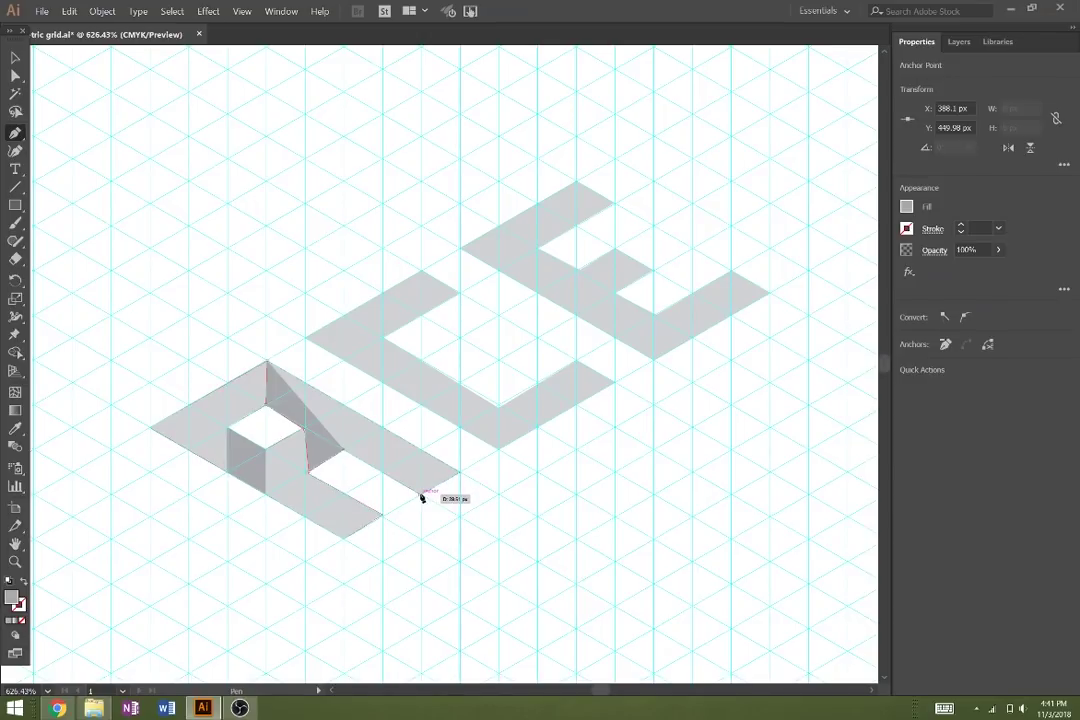
{"action": "left_click", "coordinate": [421, 497]}
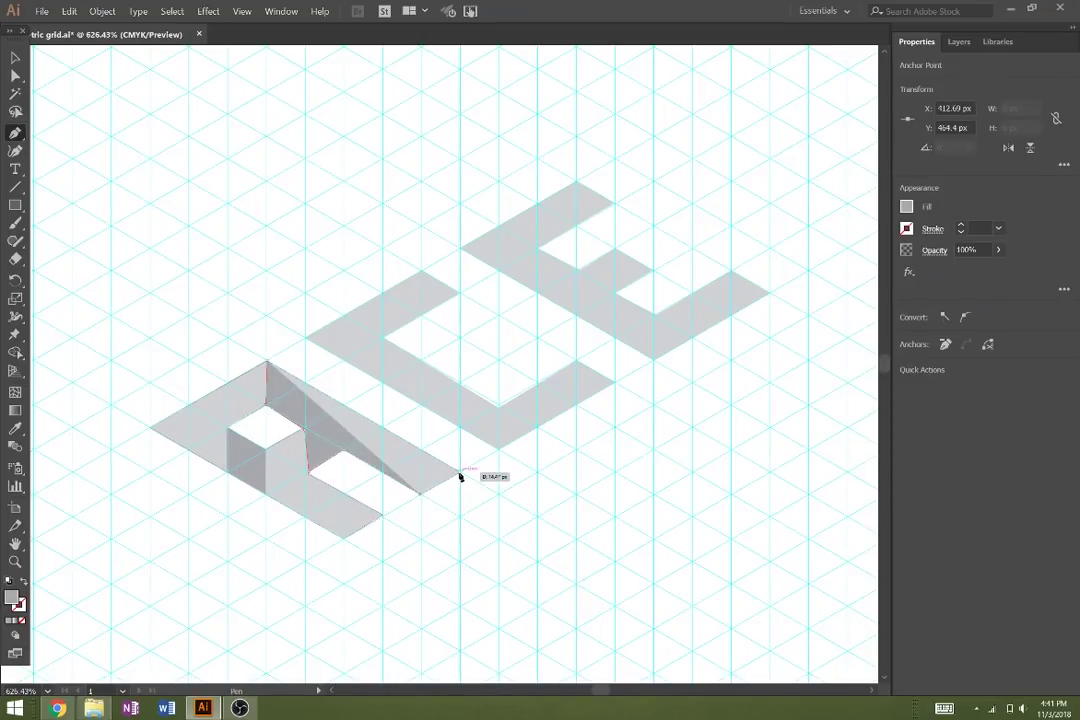
{"action": "left_click", "coordinate": [459, 474]}
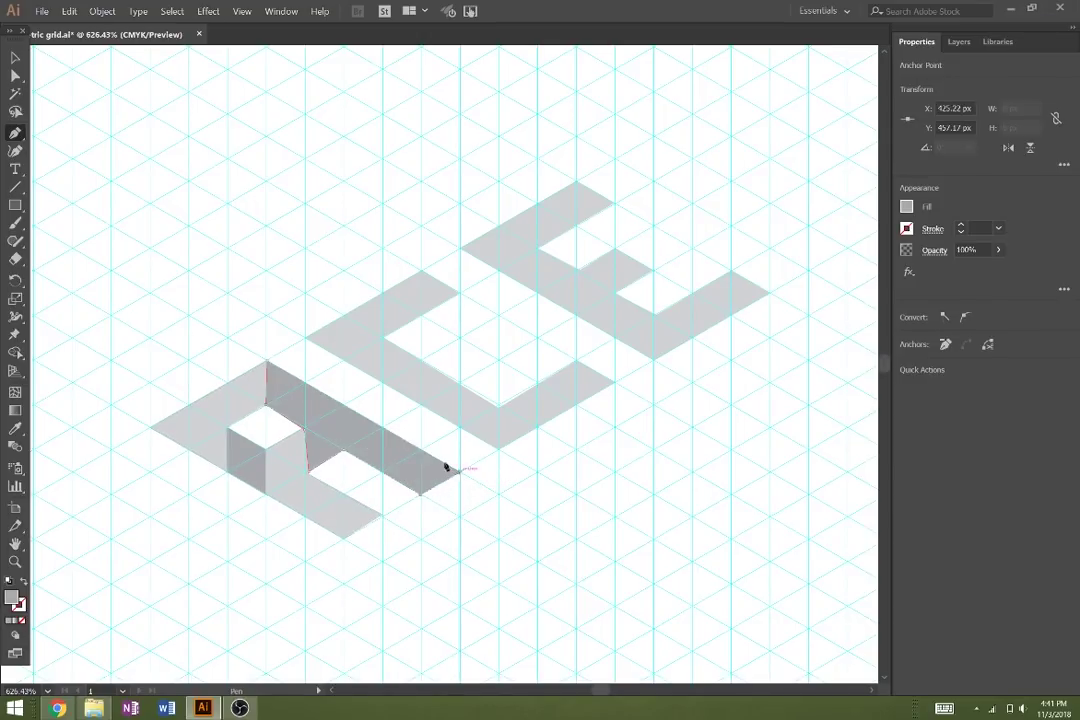
{"action": "left_click", "coordinate": [268, 362]}
Draw a closed four-sided medium gray face over the end of the A's lower leg, up to the inner corner of the notch
{"action": "left_click", "coordinate": [344, 541]}
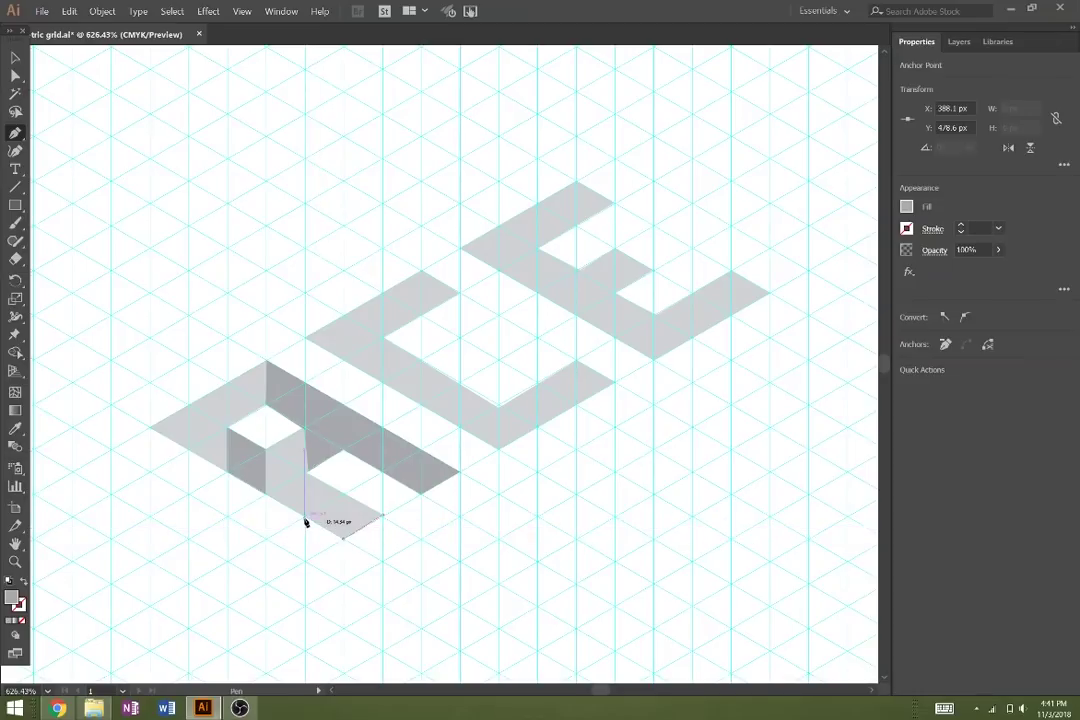
{"action": "left_click", "coordinate": [305, 470]}
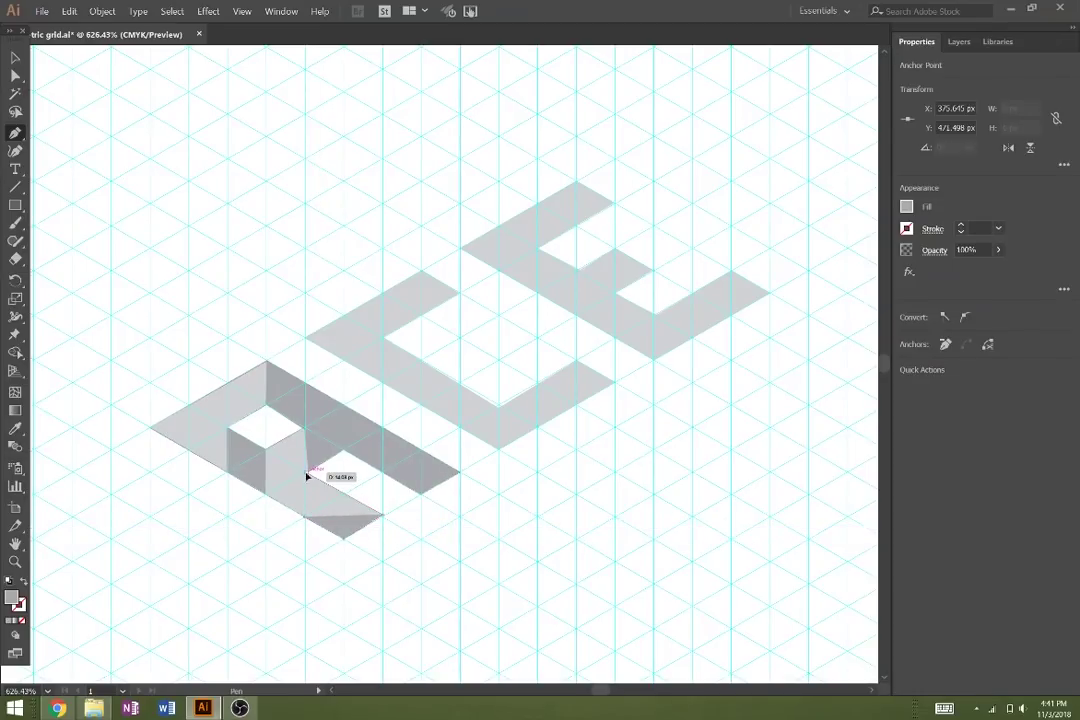
{"action": "left_click", "coordinate": [384, 514]}
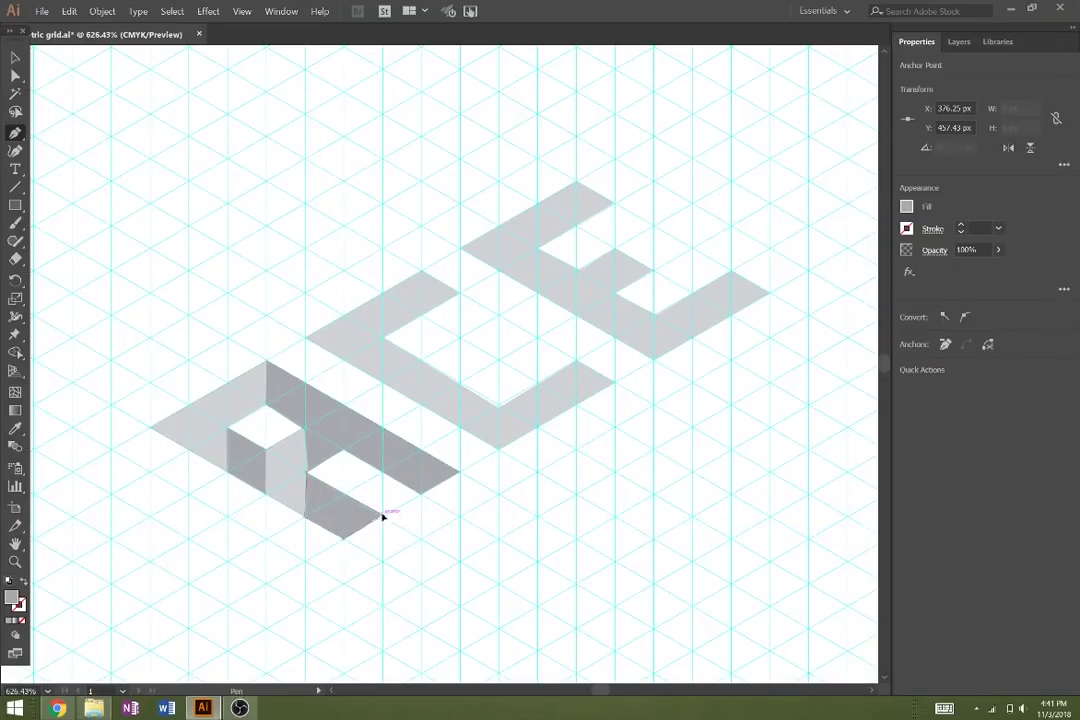
Move the upper gray face's anchor at the A's inner notch corner onto the neighboring corner, and deselect the path
{"action": "left_click", "coordinate": [15, 76]}
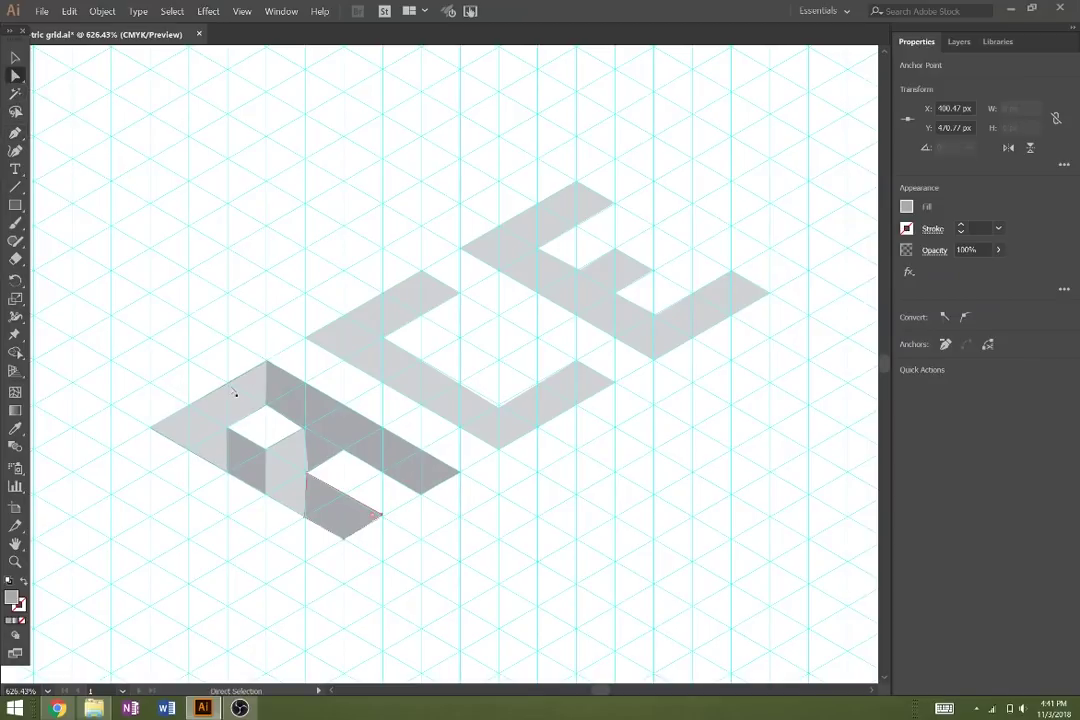
{"action": "left_click", "coordinate": [323, 458]}
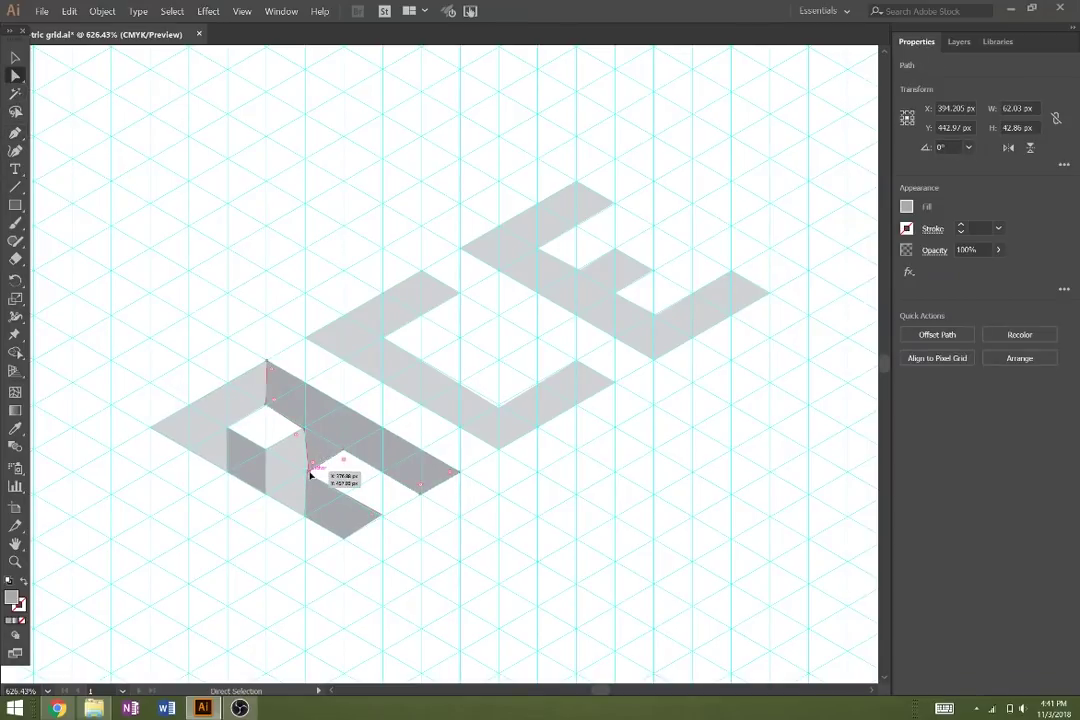
{"action": "left_click", "coordinate": [311, 474]}
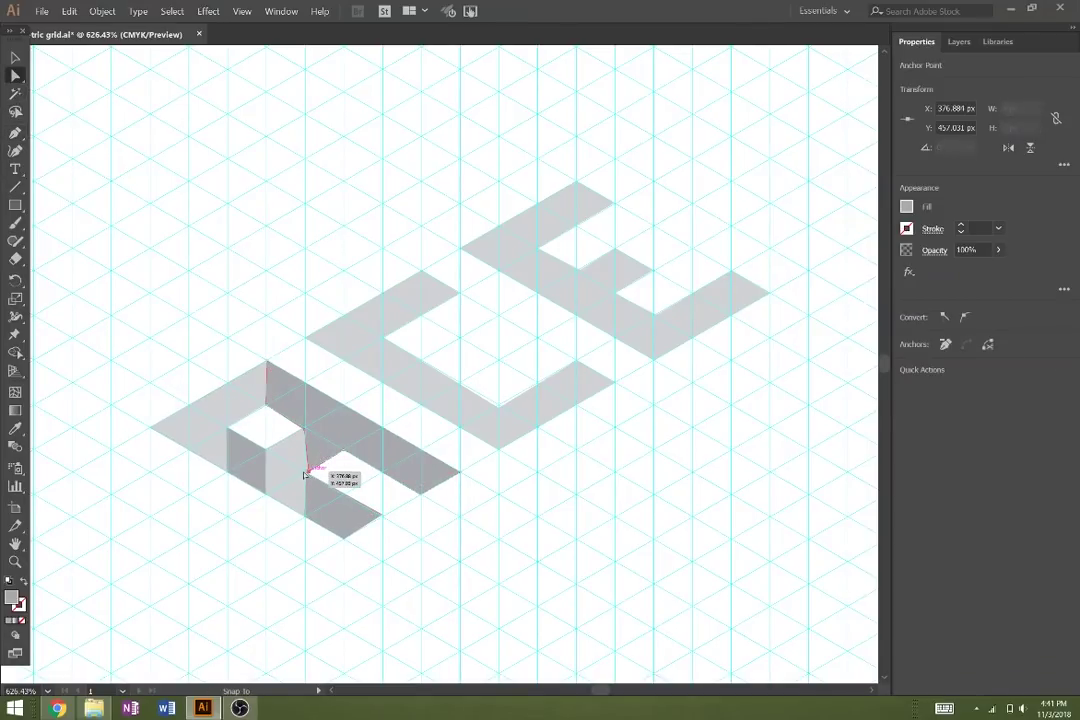
{"action": "left_click_drag", "start_coordinate": [305, 475], "coordinate": [305, 478]}
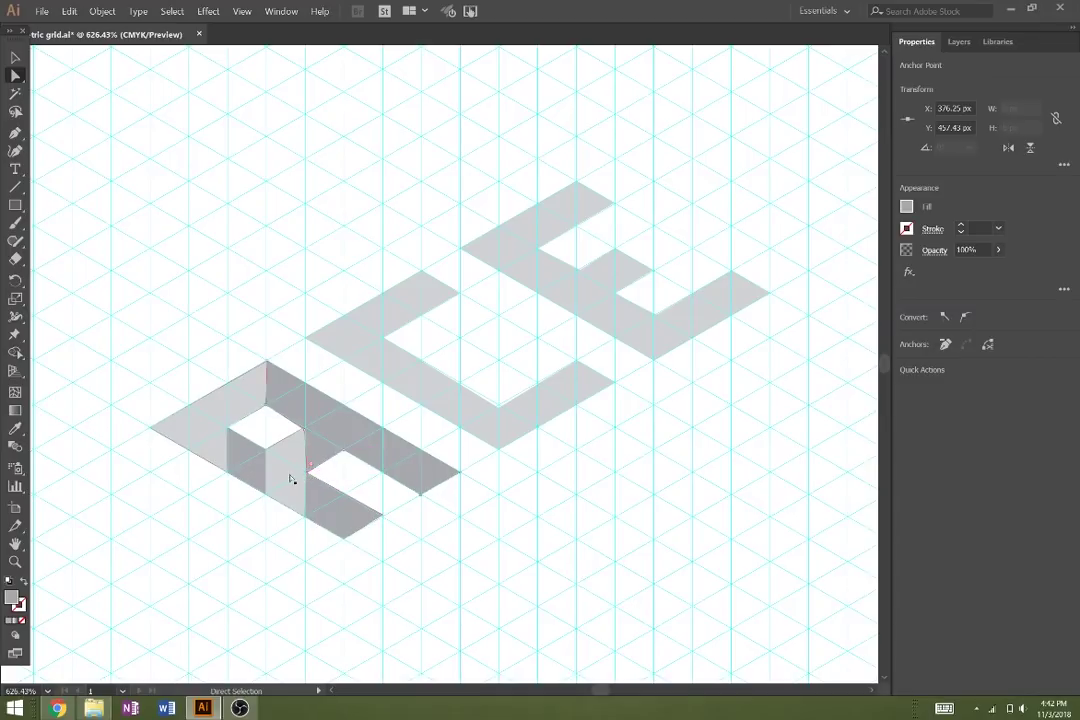
{"action": "left_click", "coordinate": [521, 562]}
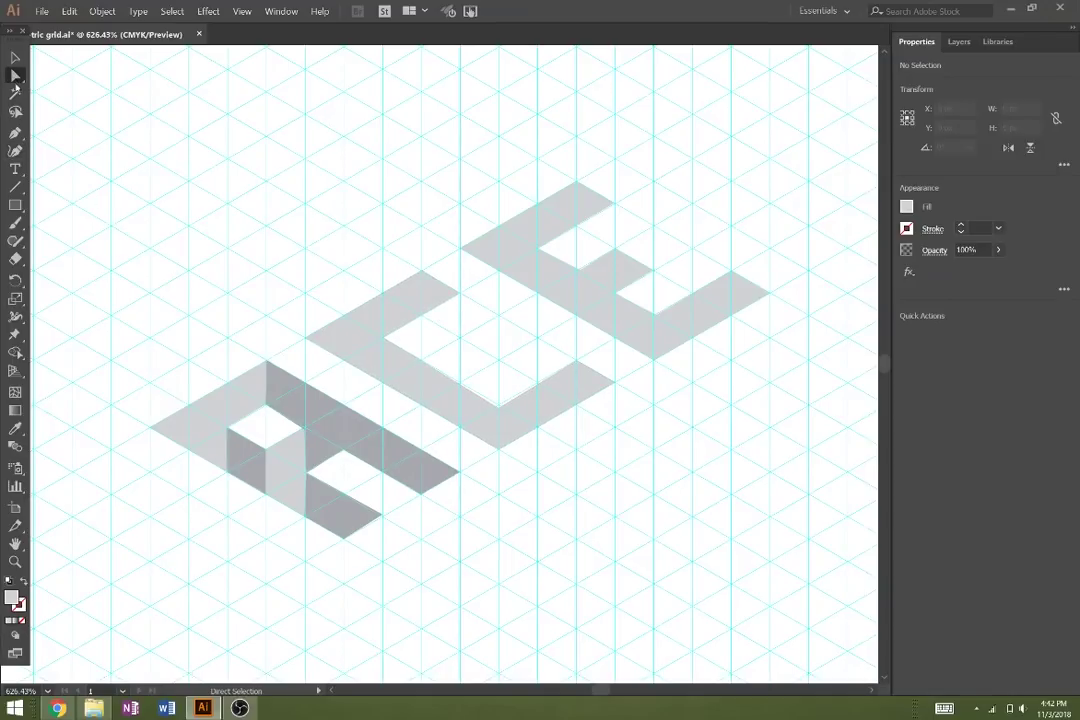
Draw a closed four-sided face along the C's spine with a medium gray fill, between its inner and outer lower edges, and deselect it
{"action": "left_click", "coordinate": [15, 132]}
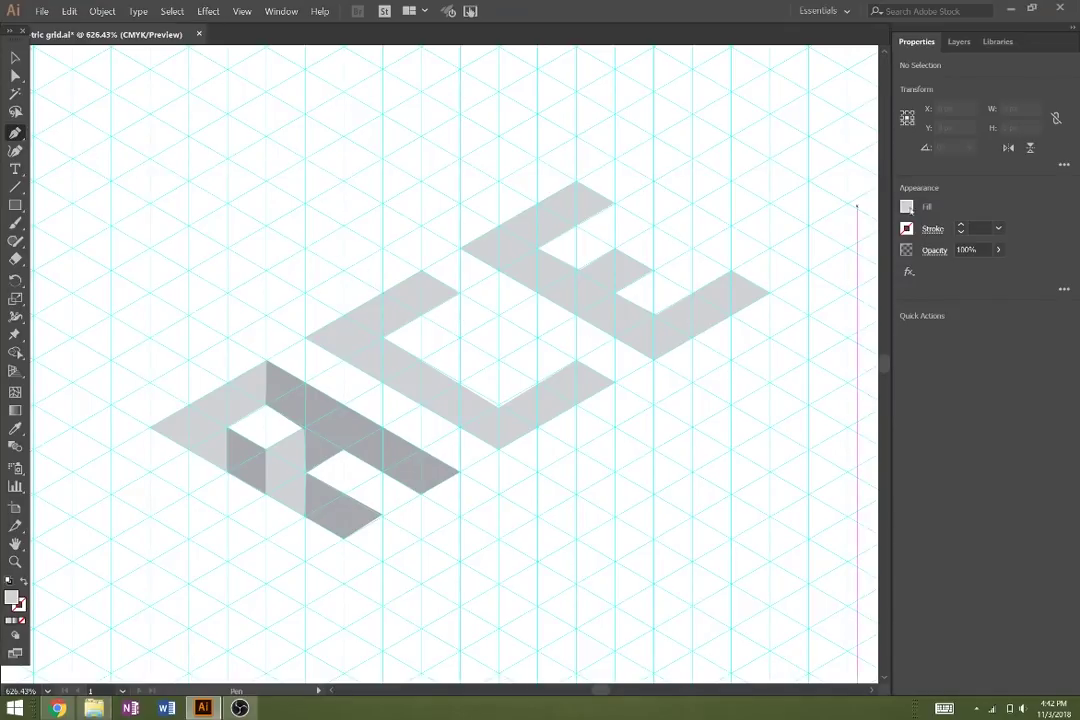
{"action": "left_click", "coordinate": [908, 208]}
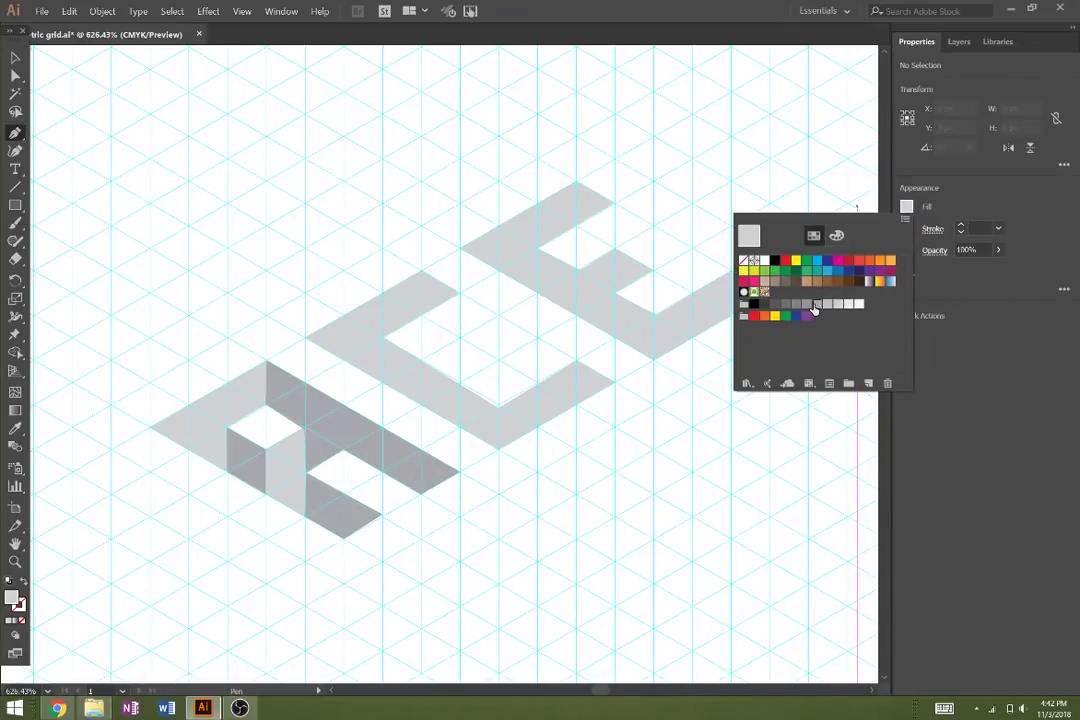
{"action": "left_click", "coordinate": [814, 305]}
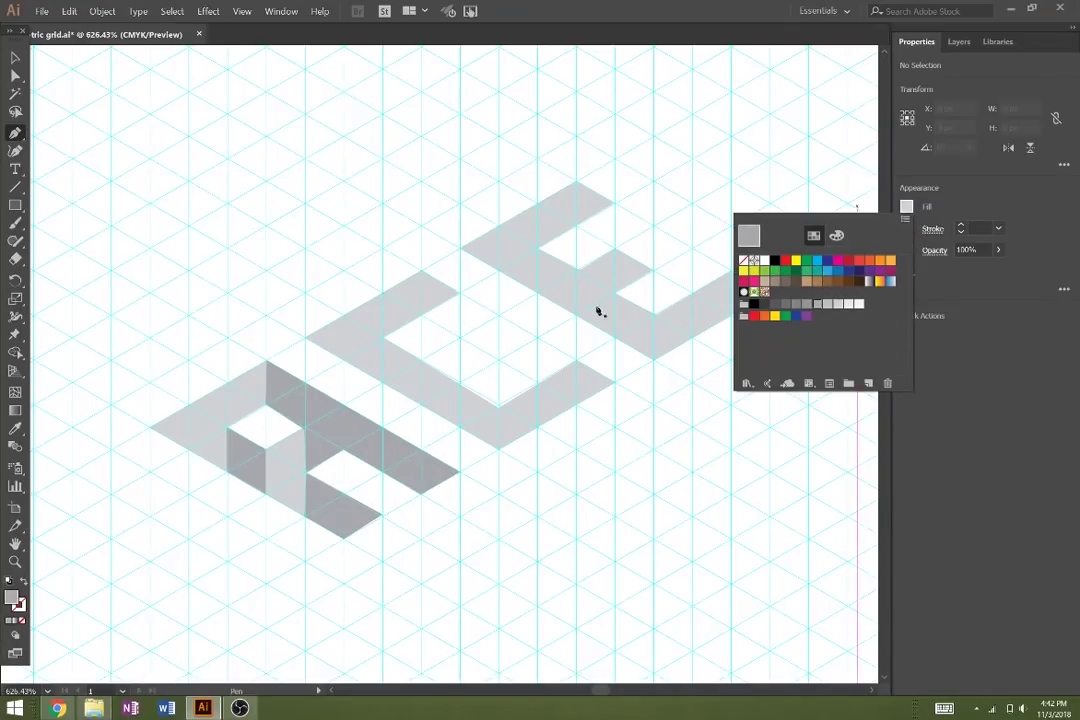
{"action": "left_click", "coordinate": [384, 342]}
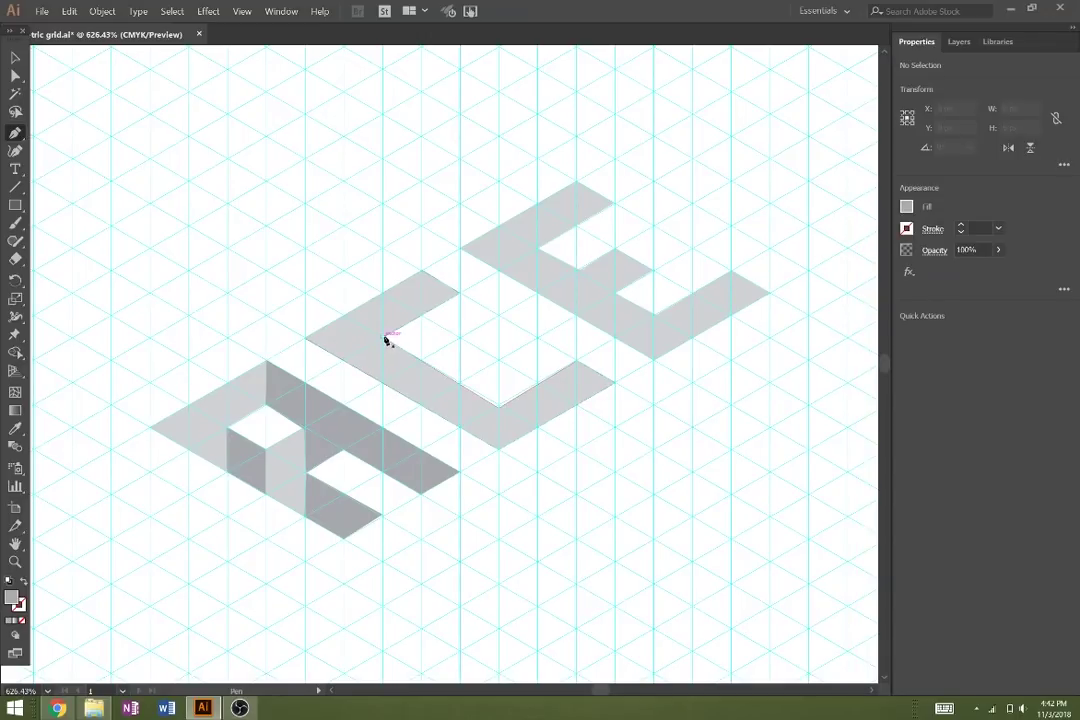
{"action": "left_click", "coordinate": [384, 342]}
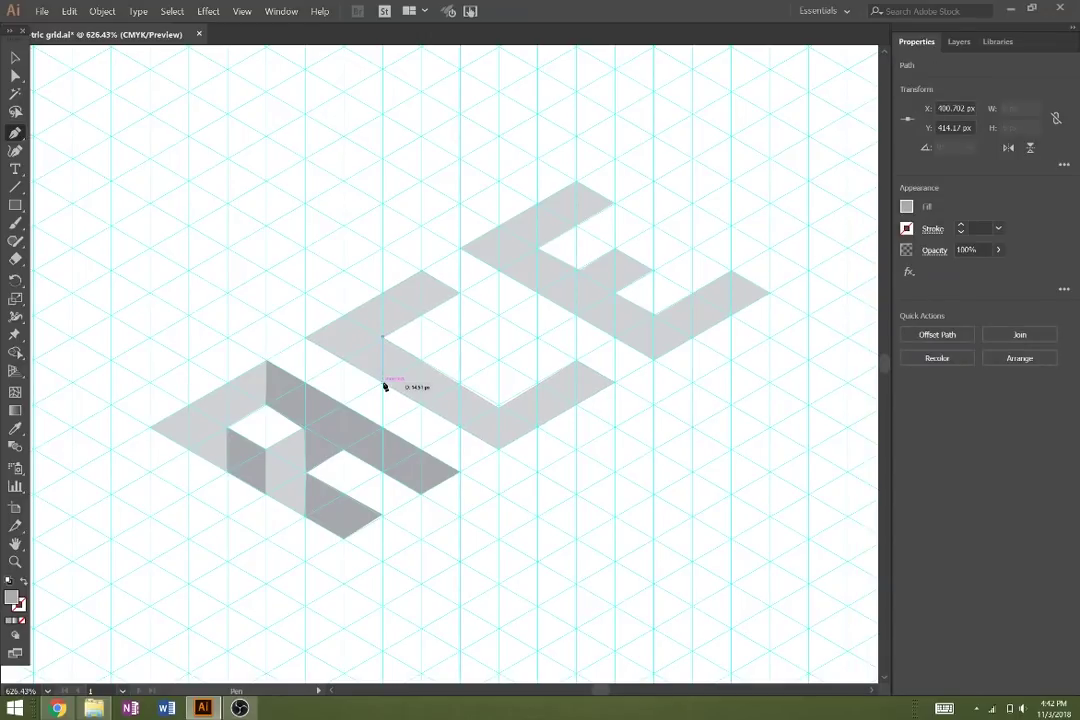
{"action": "left_click", "coordinate": [499, 450]}
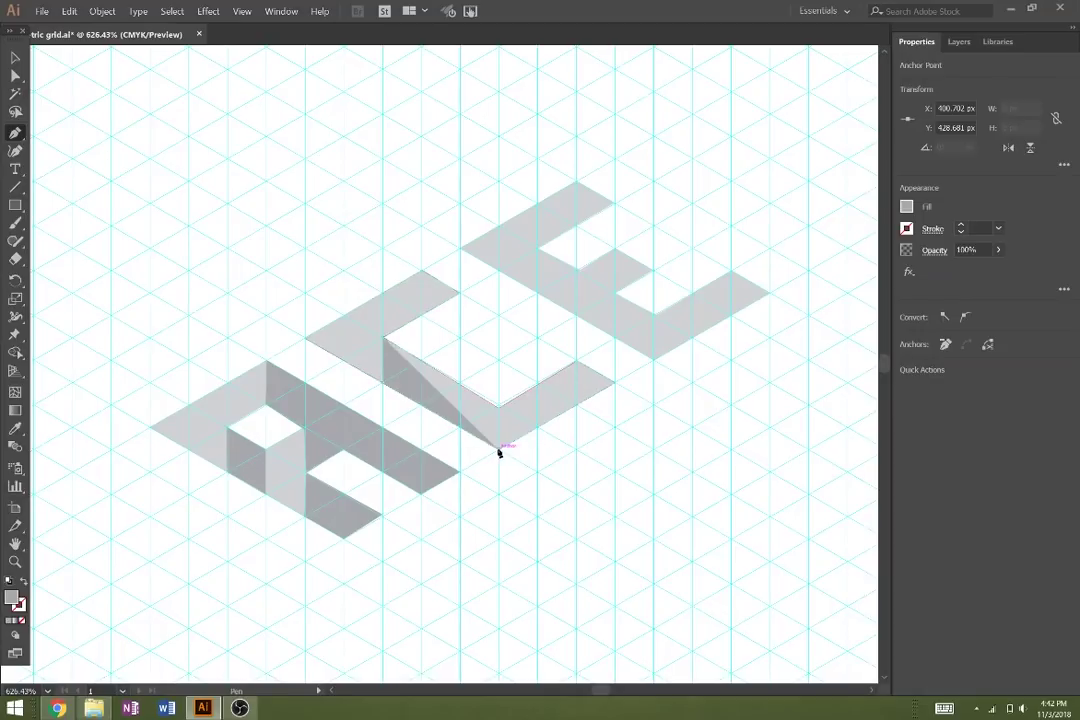
{"action": "left_click", "coordinate": [500, 409]}
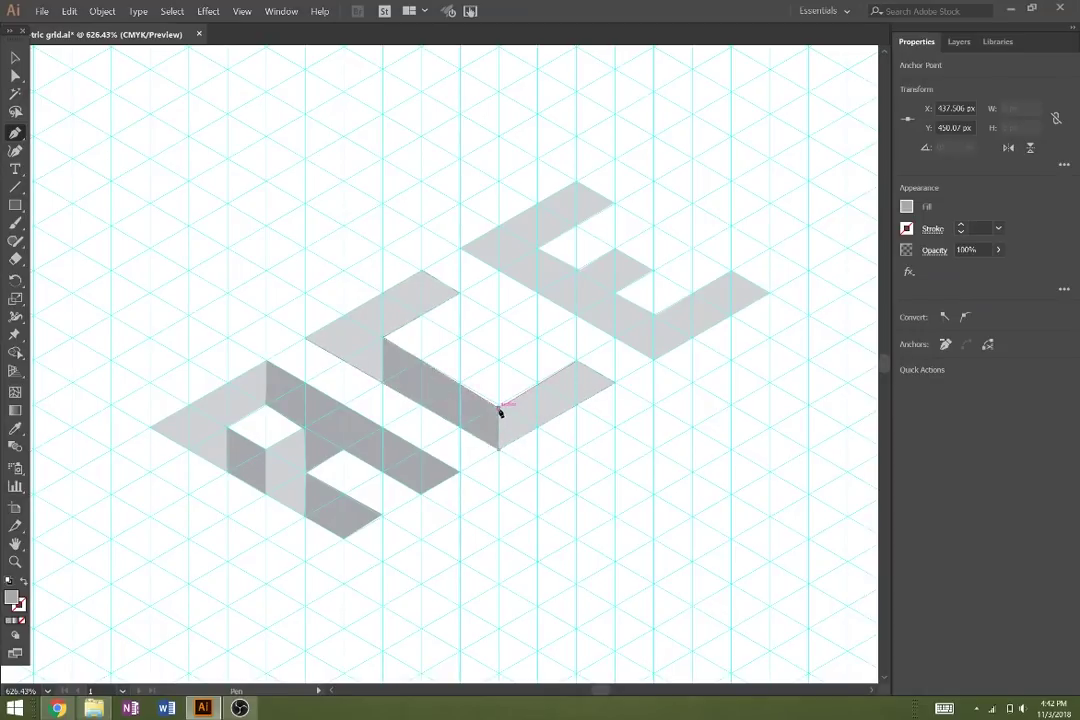
{"action": "left_click", "coordinate": [385, 343]}
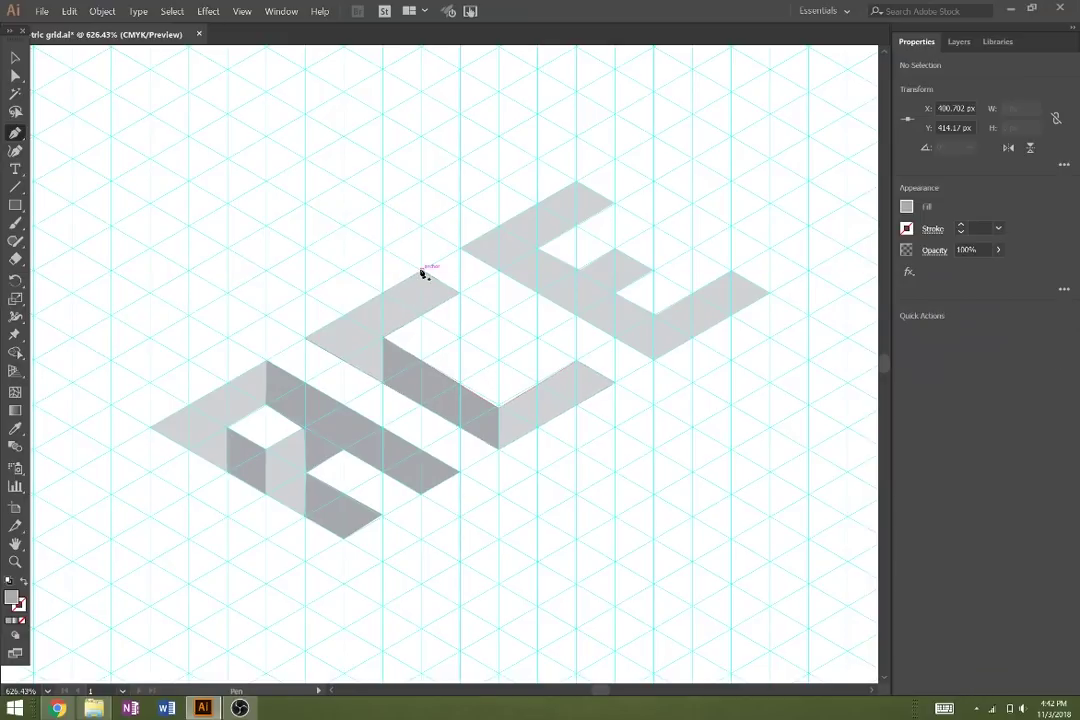
{"action": "key", "text": "ctrl+shift+a"}
Draw a closed triangular medium gray face over the end of the C's upper arm, undoing the stray point placed on the lower arm
{"action": "left_click", "coordinate": [422, 315]}
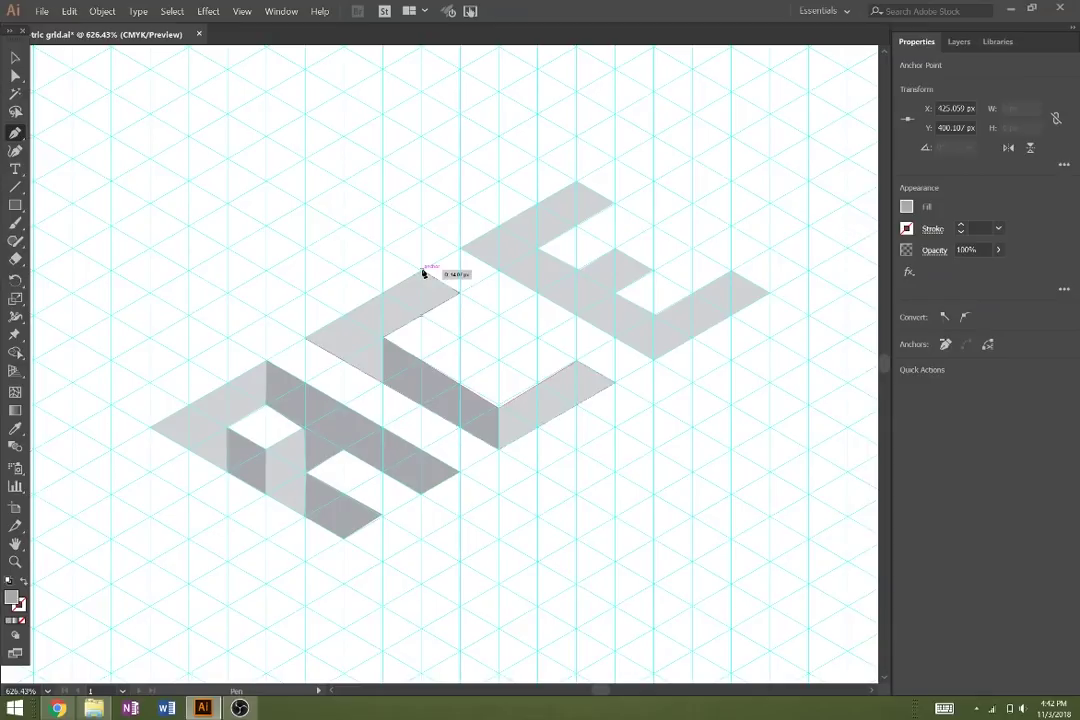
{"action": "left_click", "coordinate": [422, 271]}
{"action": "left_click", "coordinate": [459, 293]}
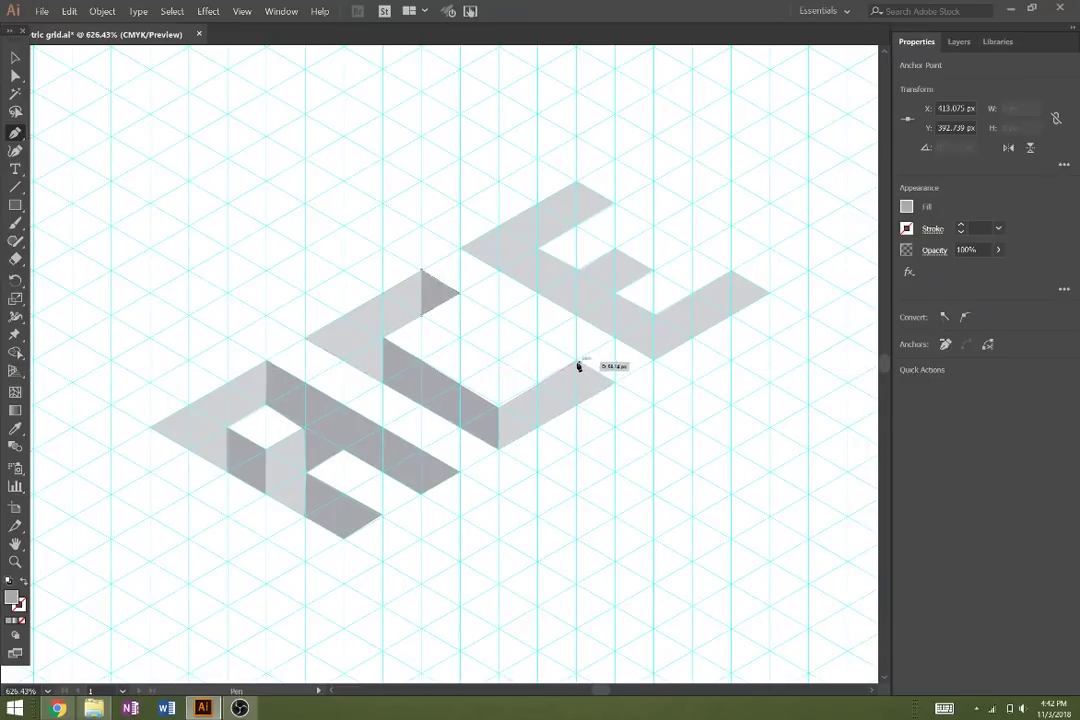
{"action": "left_click", "coordinate": [578, 359]}
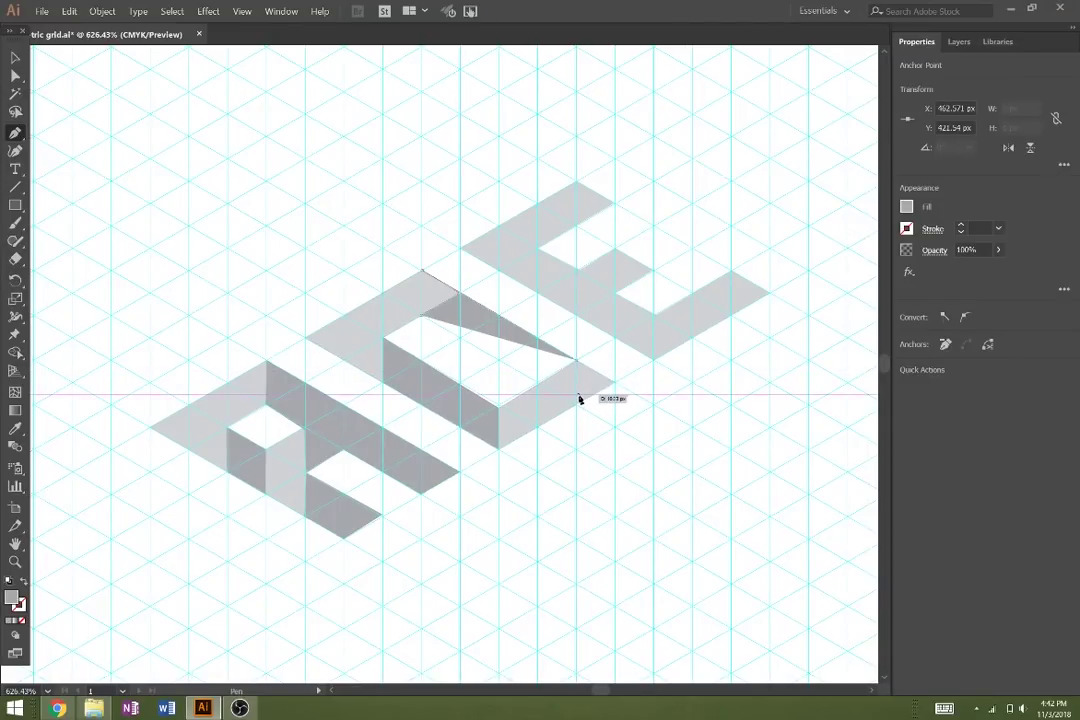
{"action": "key", "text": "ctrl+z"}
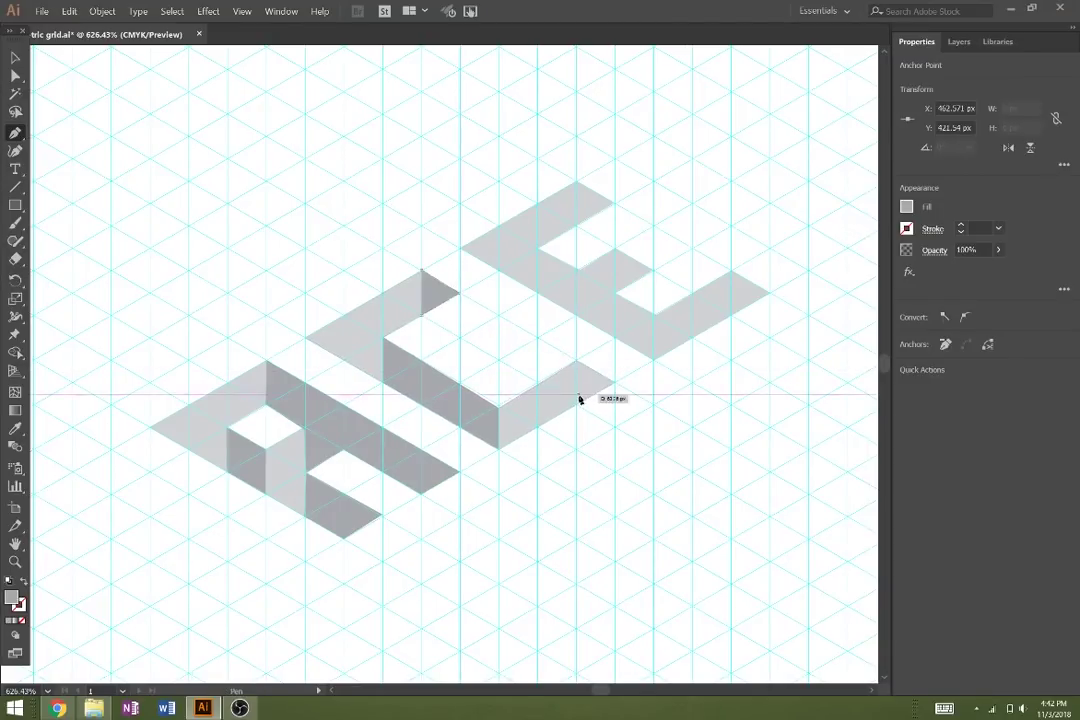
{"action": "left_click", "coordinate": [423, 317]}
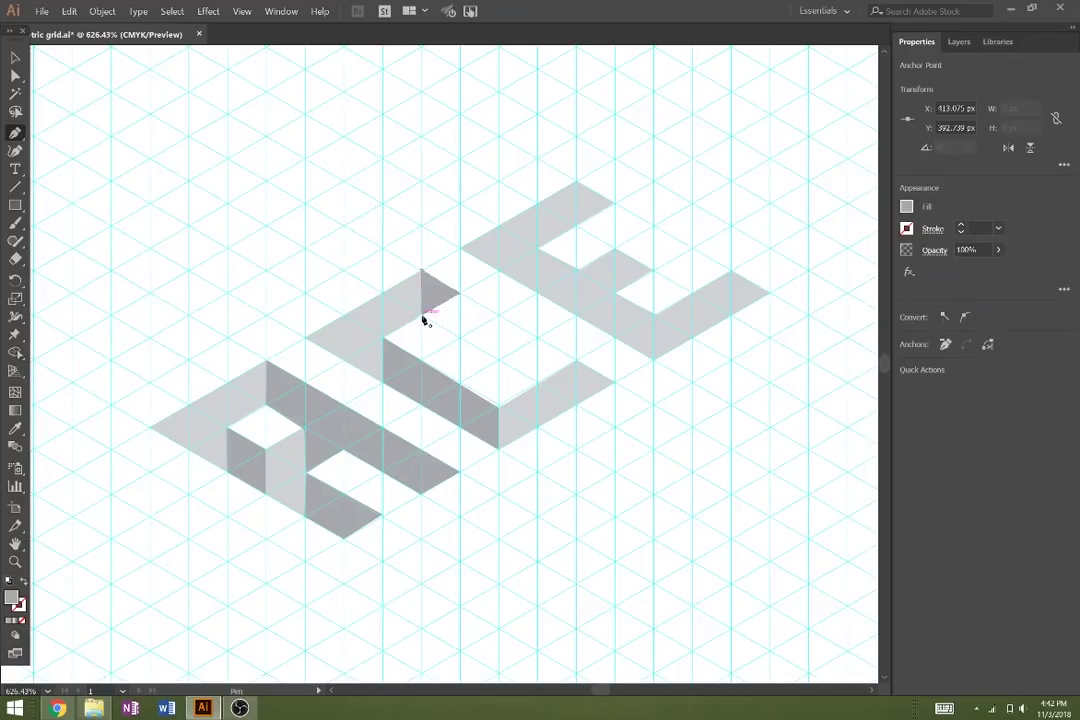
Draw a closed triangular medium gray face over the end of the C's lower arm
{"action": "left_click", "coordinate": [577, 361]}
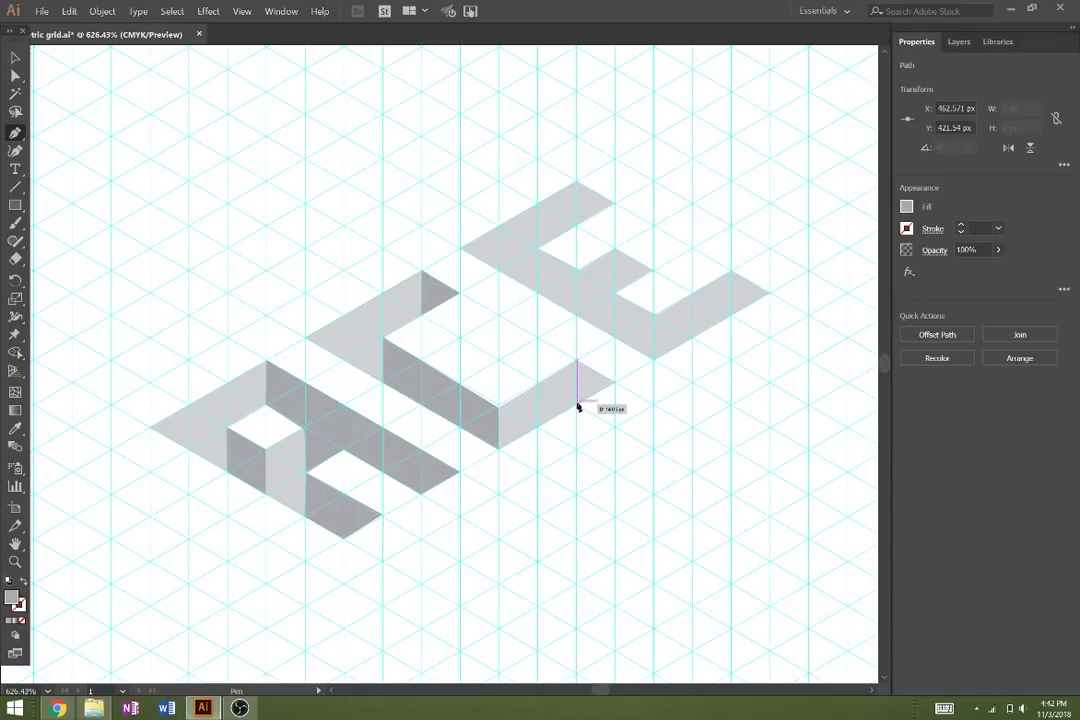
{"action": "left_click", "coordinate": [577, 404]}
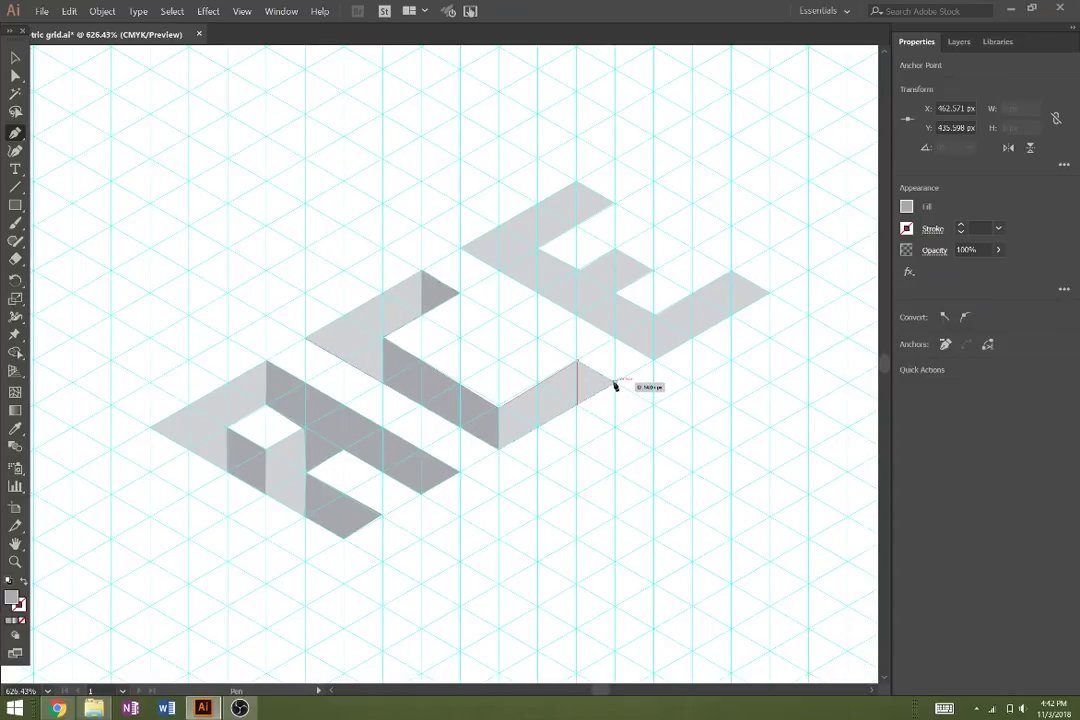
{"action": "left_click", "coordinate": [615, 382]}
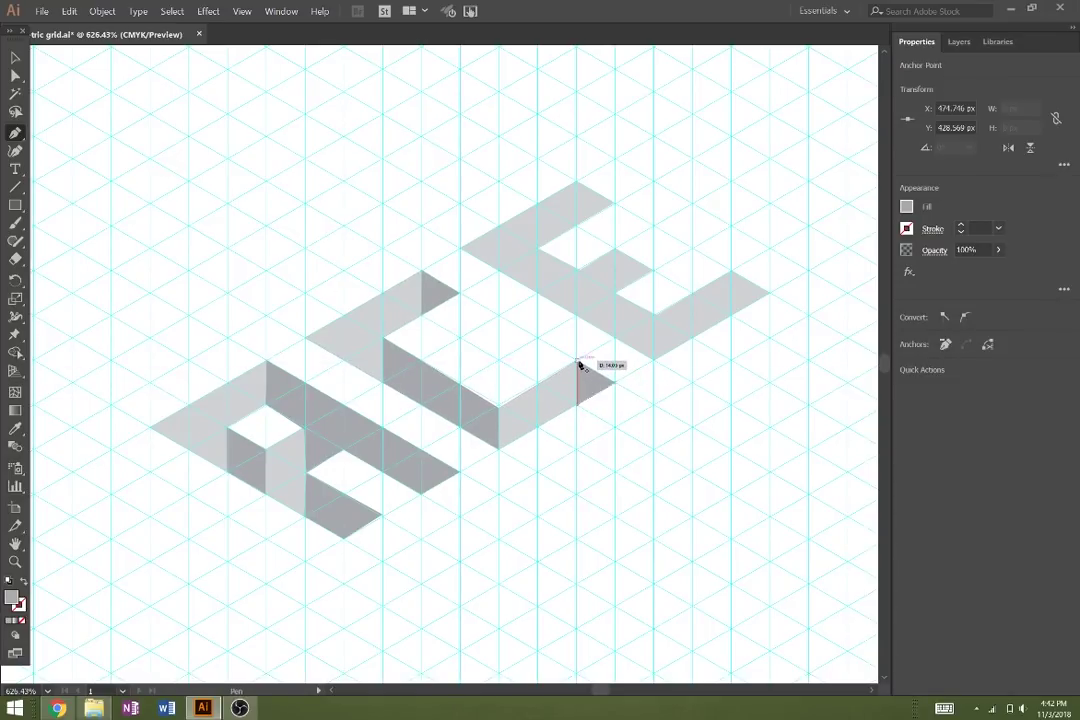
{"action": "left_click", "coordinate": [579, 362]}
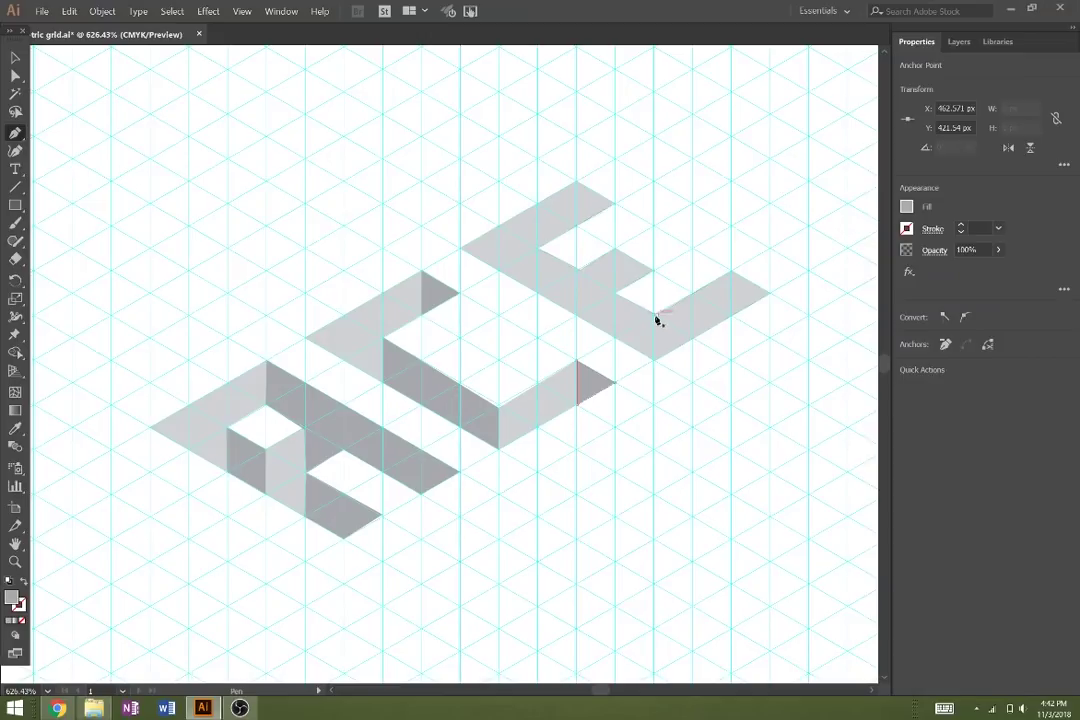
Draw a closed triangular medium gray face over the end of the E's upper arm
{"action": "left_click", "coordinate": [578, 186]}
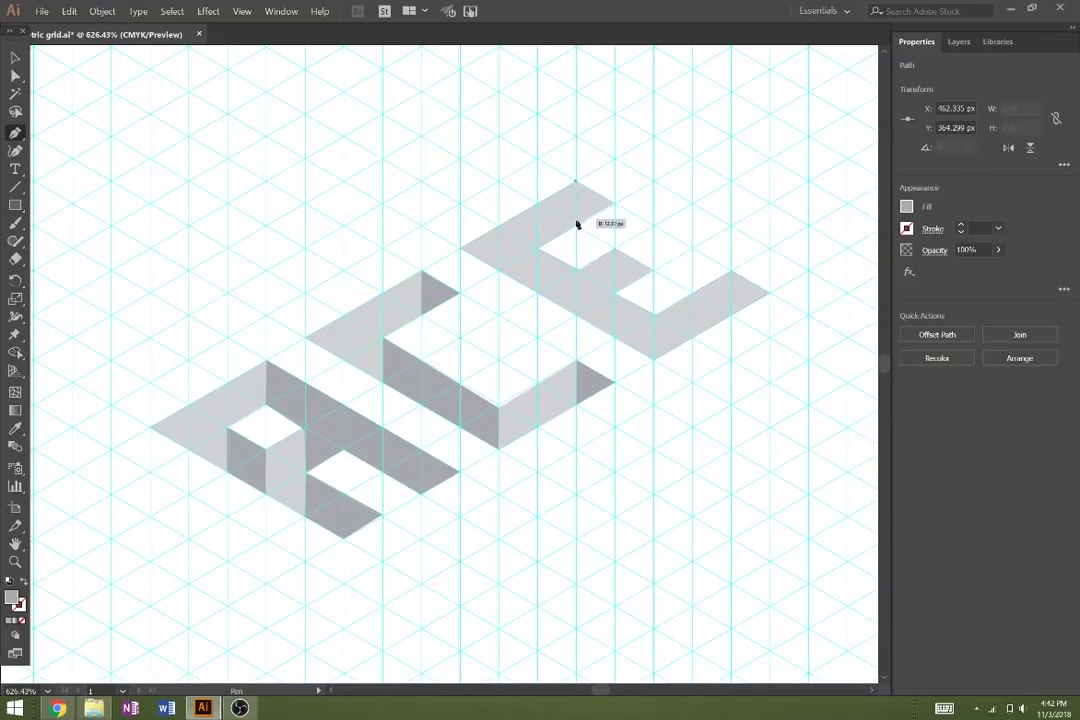
{"action": "left_click", "coordinate": [577, 224]}
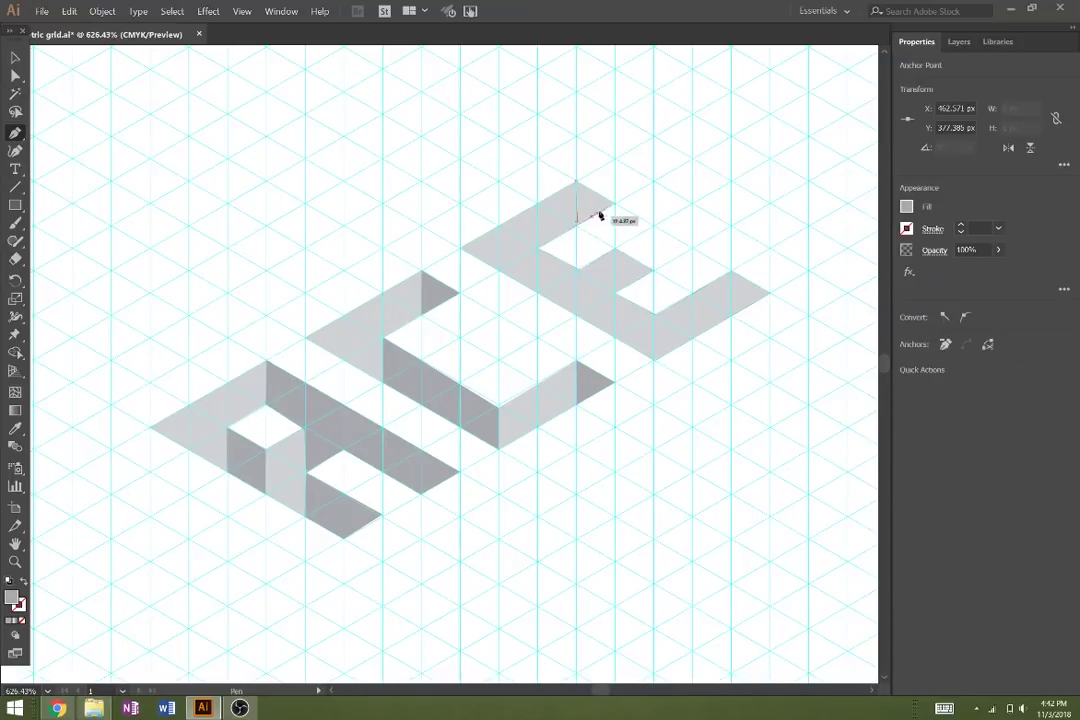
{"action": "left_click", "coordinate": [614, 205]}
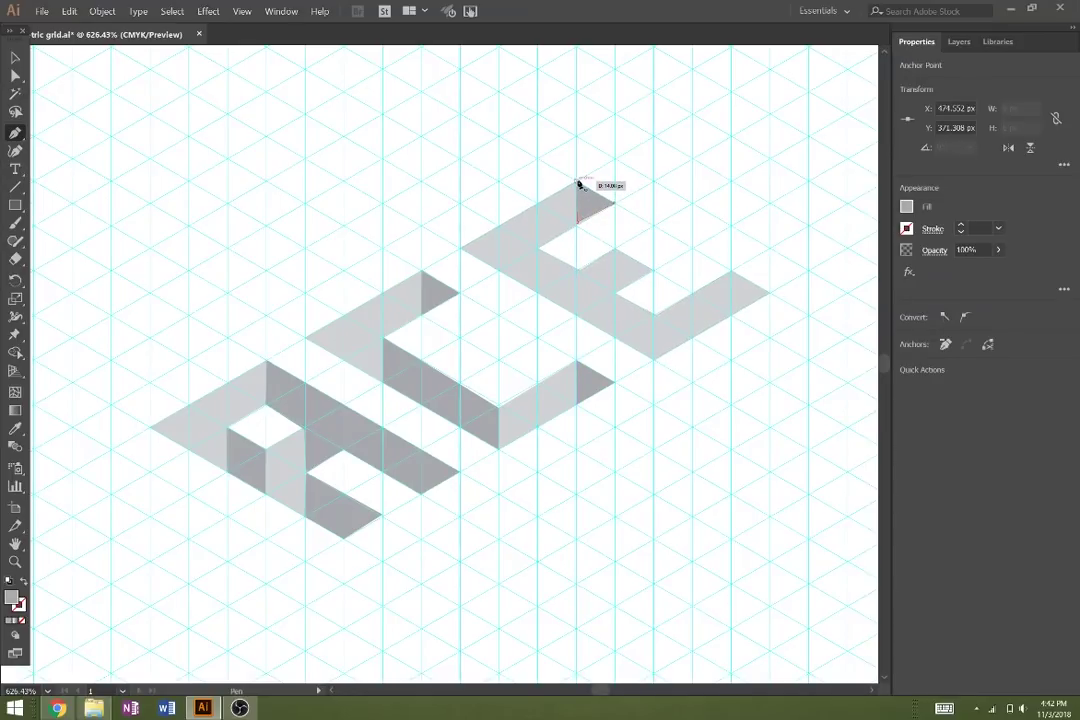
{"action": "left_click", "coordinate": [577, 183]}
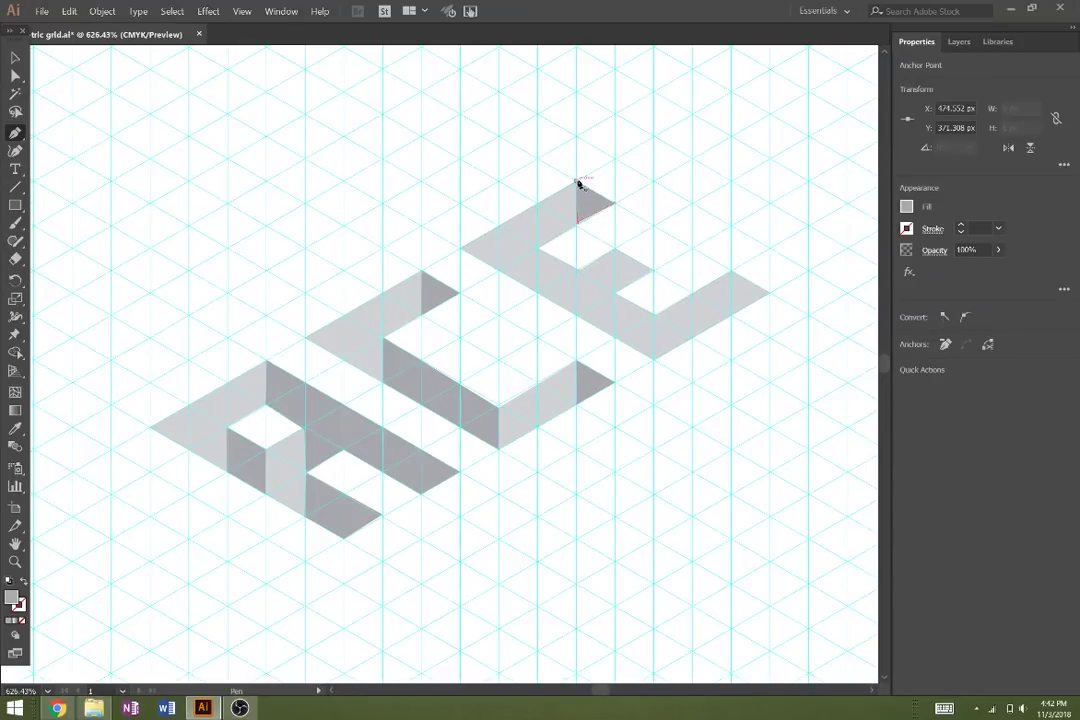
Draw a closed four-sided medium gray face on the E's spine between its upper and middle arms, from the inner edge down to the outer edge
{"action": "left_click", "coordinate": [540, 251]}
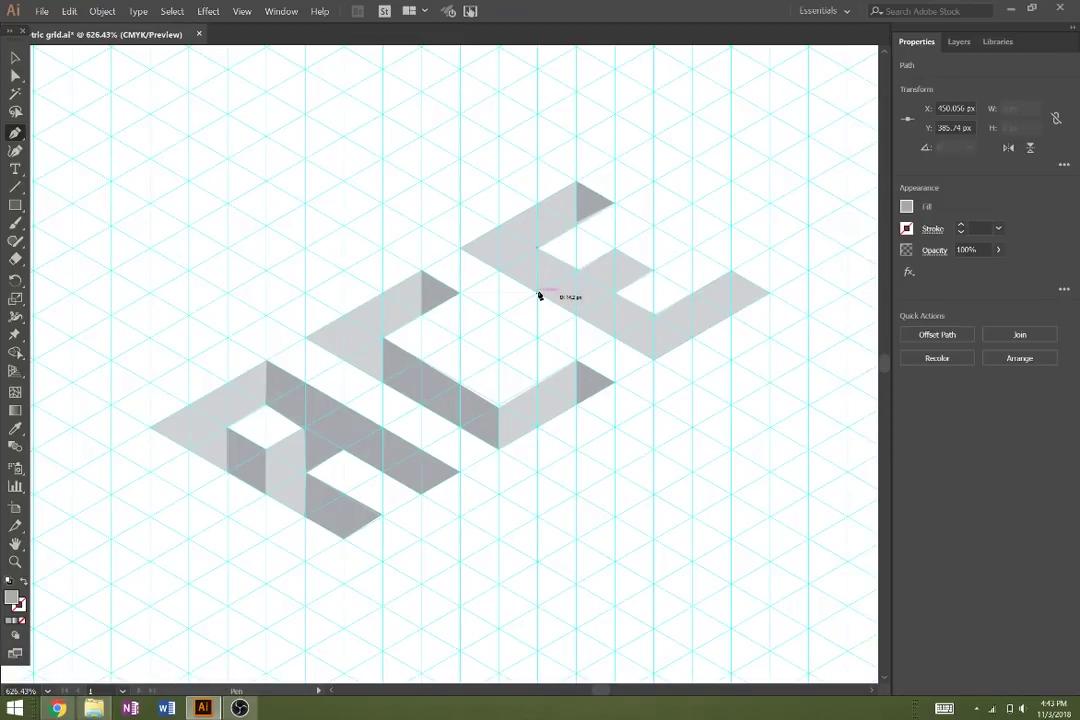
{"action": "left_click", "coordinate": [539, 295]}
{"action": "left_click", "coordinate": [577, 317]}
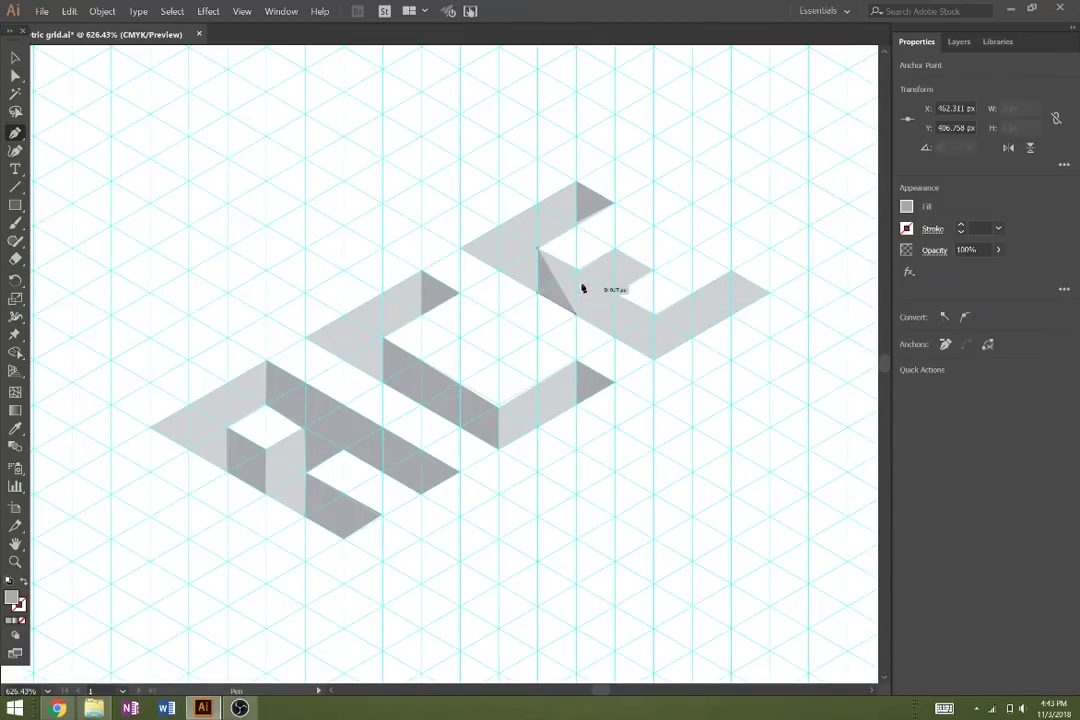
{"action": "left_click", "coordinate": [579, 273]}
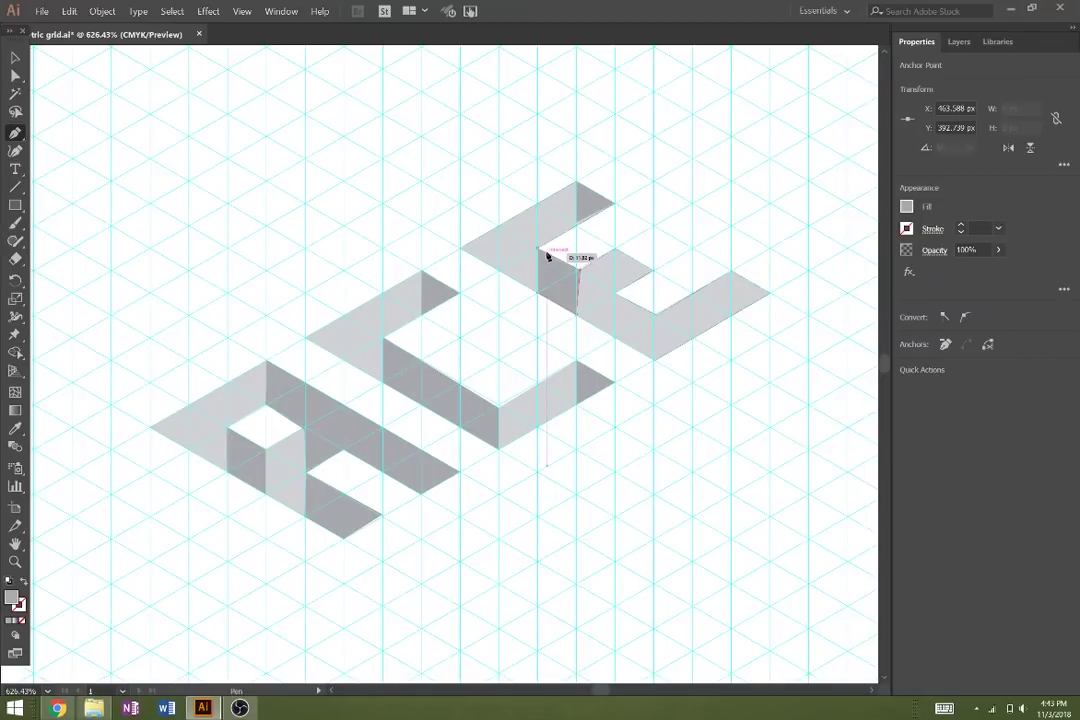
{"action": "left_click", "coordinate": [538, 250]}
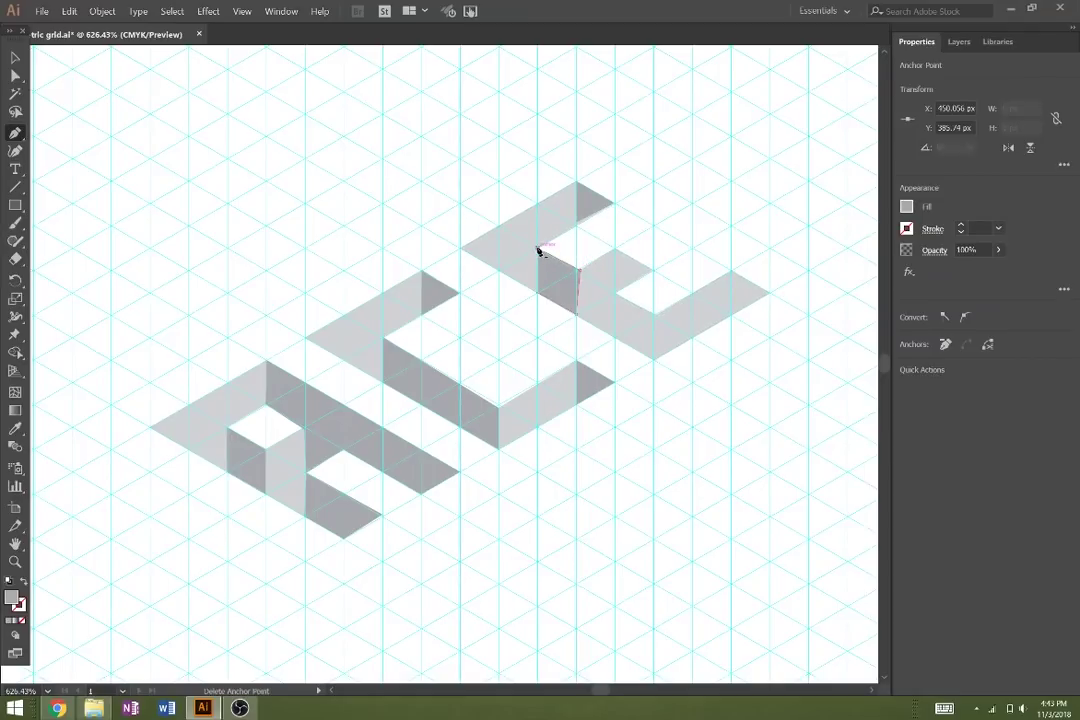
Draw a closed four-sided medium gray face on the E's spine between the middle and lower arms, ending at the letter's bottom corner
{"action": "left_click", "coordinate": [615, 294]}
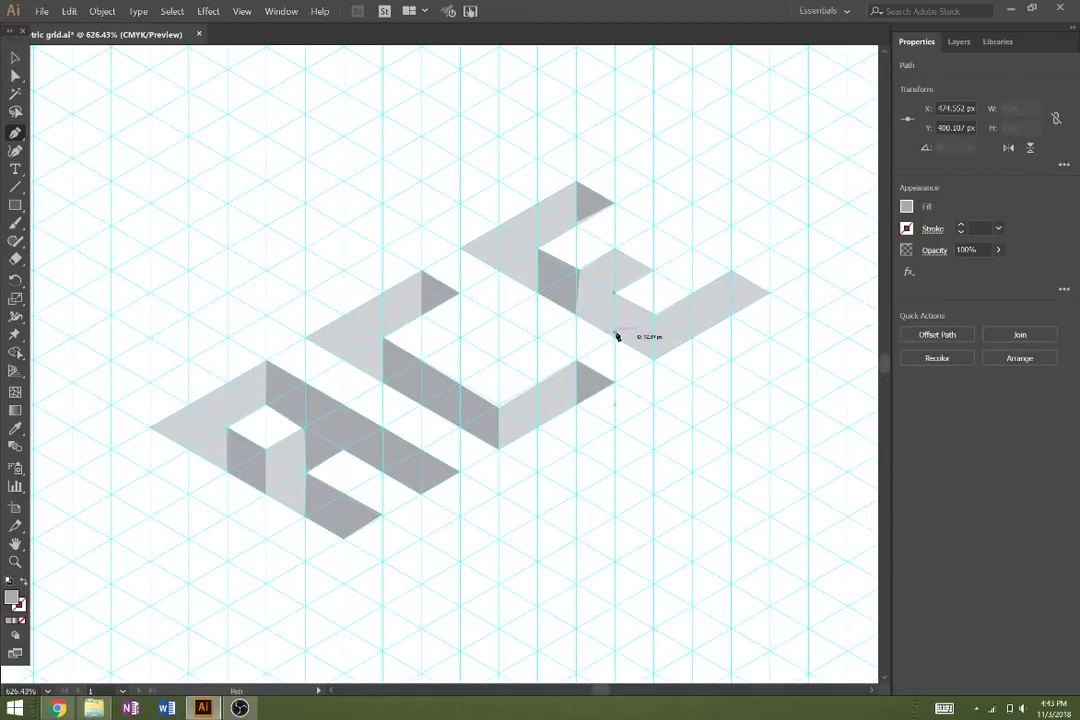
{"action": "left_click", "coordinate": [617, 338]}
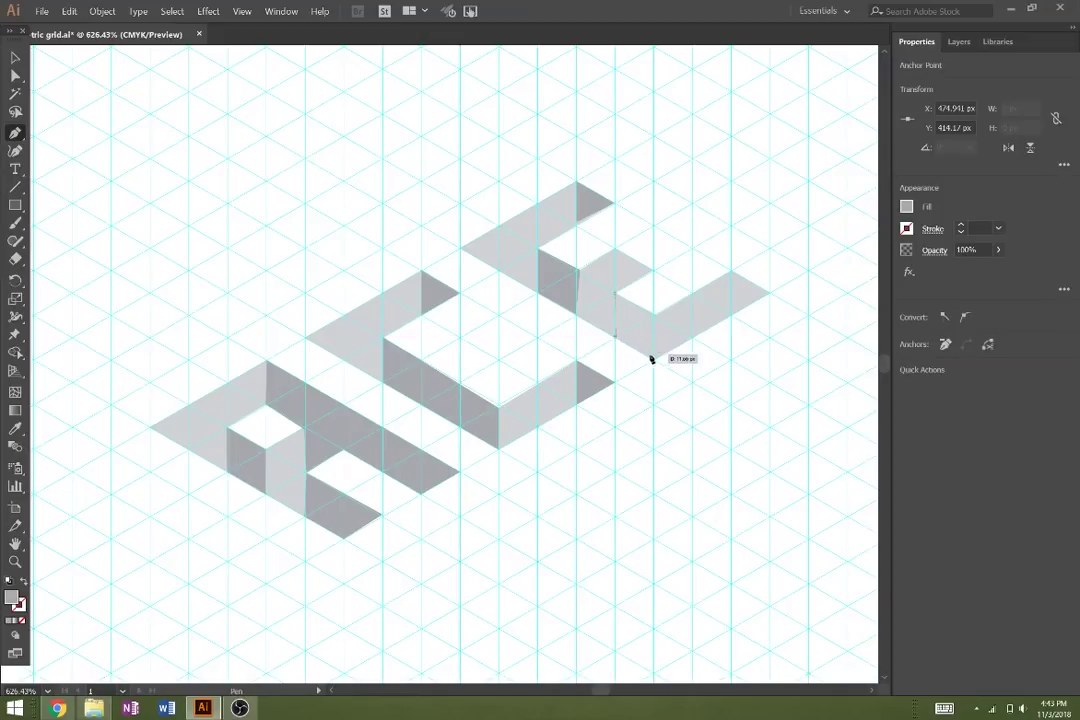
{"action": "left_click", "coordinate": [656, 361]}
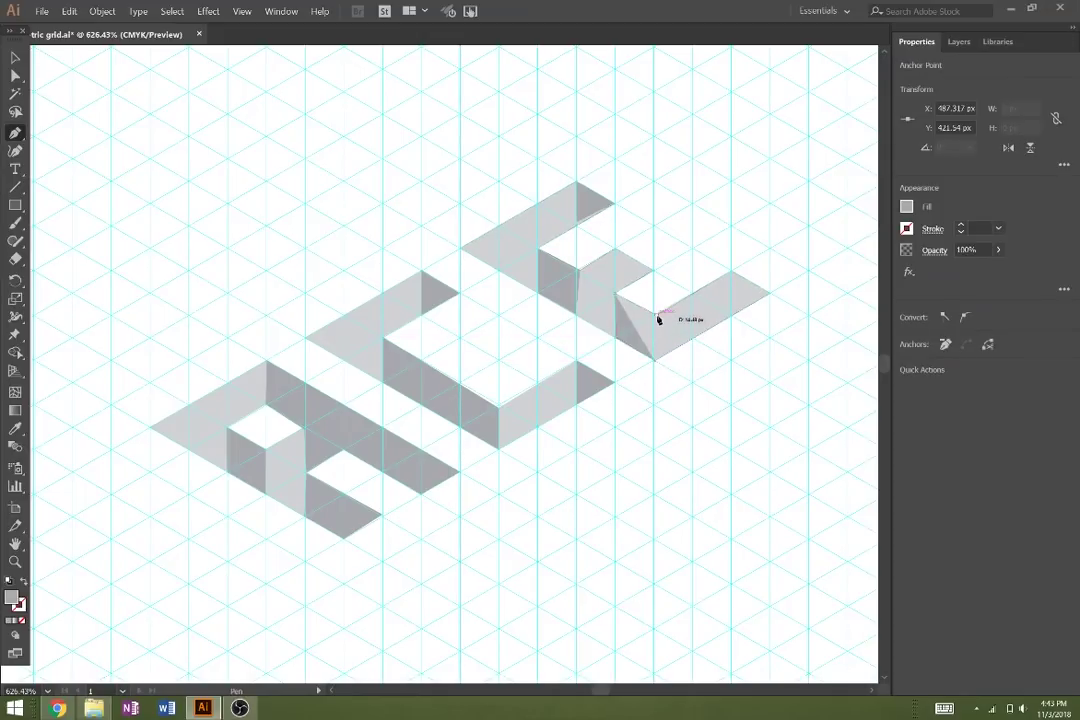
{"action": "left_click", "coordinate": [616, 295]}
Draw a closed triangular medium gray face over the end of the E's middle arm, undoing a misplaced point
{"action": "left_click", "coordinate": [617, 250]}
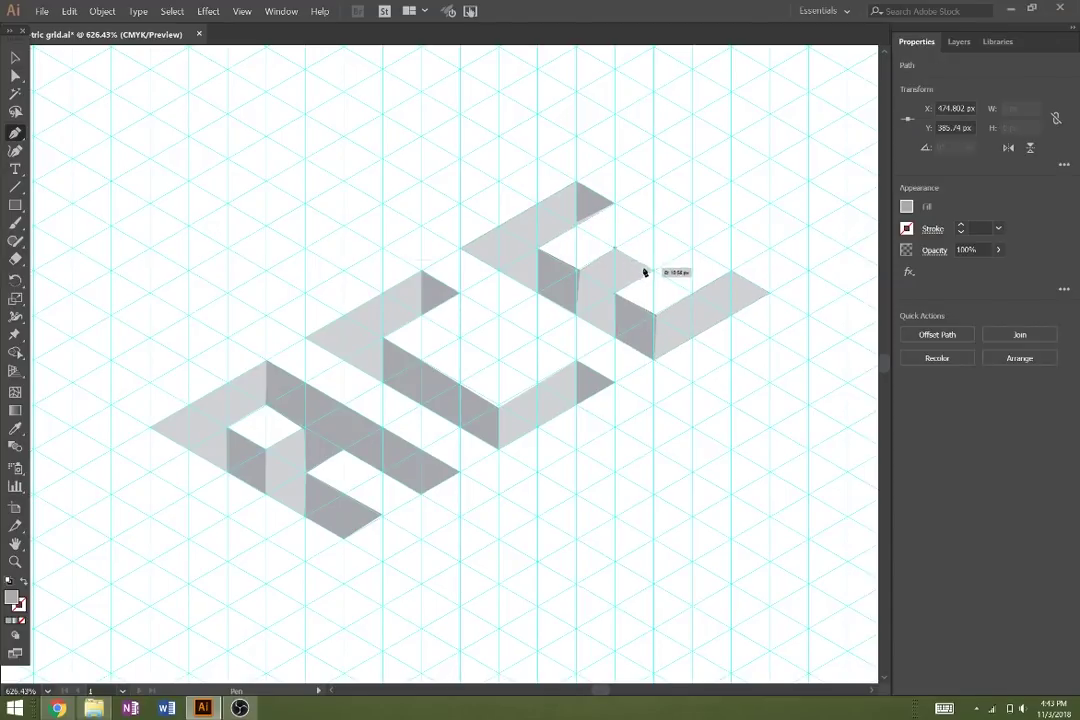
{"action": "key", "text": "ctrl+z"}
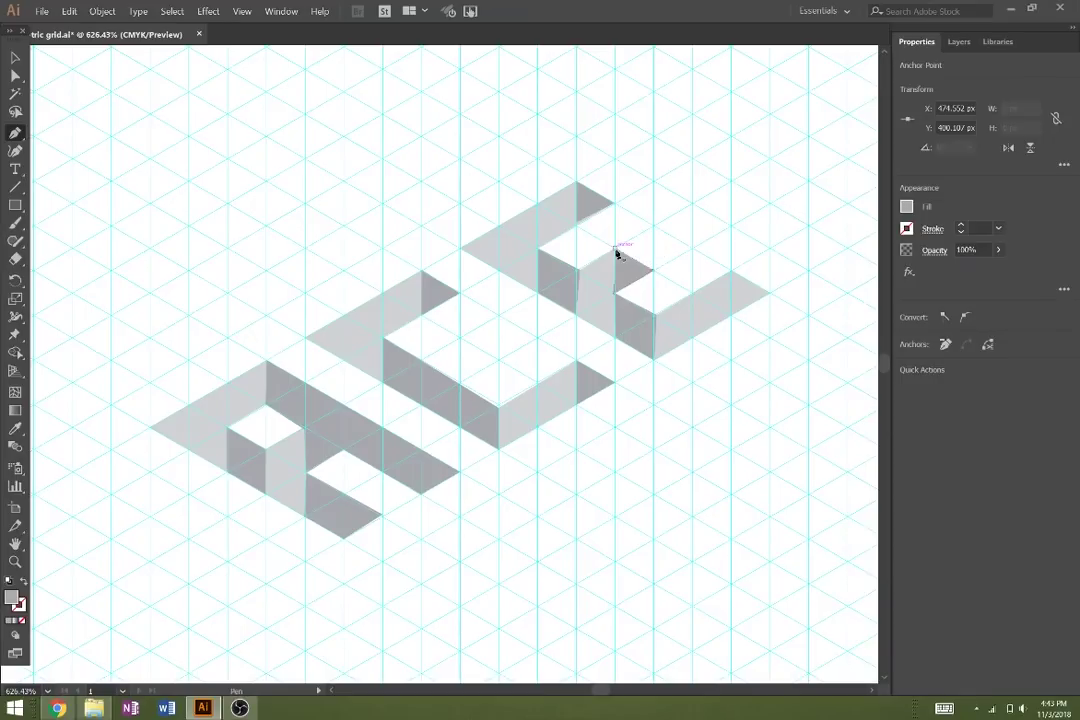
{"action": "left_click", "coordinate": [617, 253]}
Draw a closed triangular medium gray face over the end of the E's lower arm, undoing and replacing the first misplaced points
{"action": "left_click", "coordinate": [735, 275]}
{"action": "left_click", "coordinate": [733, 312]}
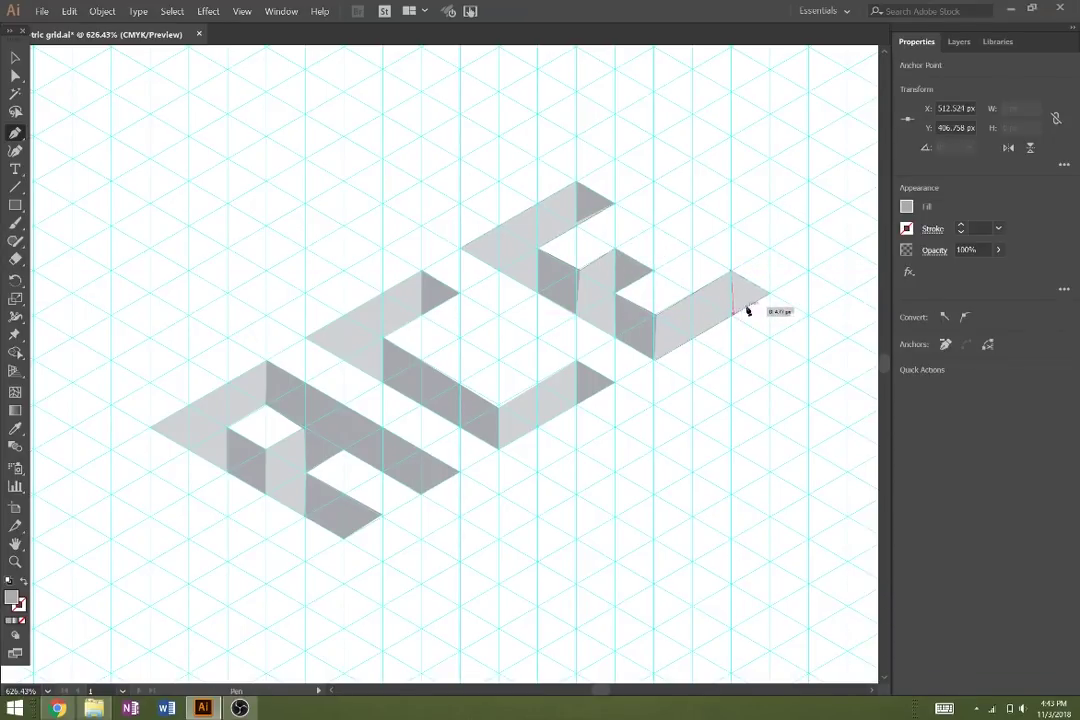
{"action": "key", "text": "ctrl+z"}
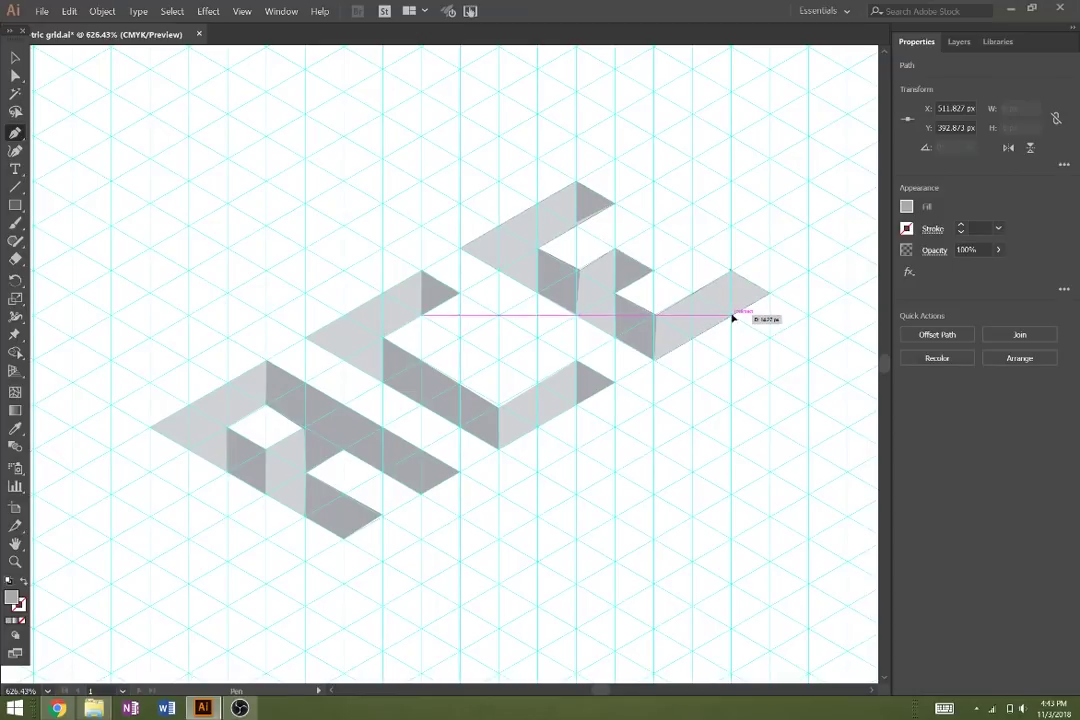
{"action": "left_click", "coordinate": [733, 318]}
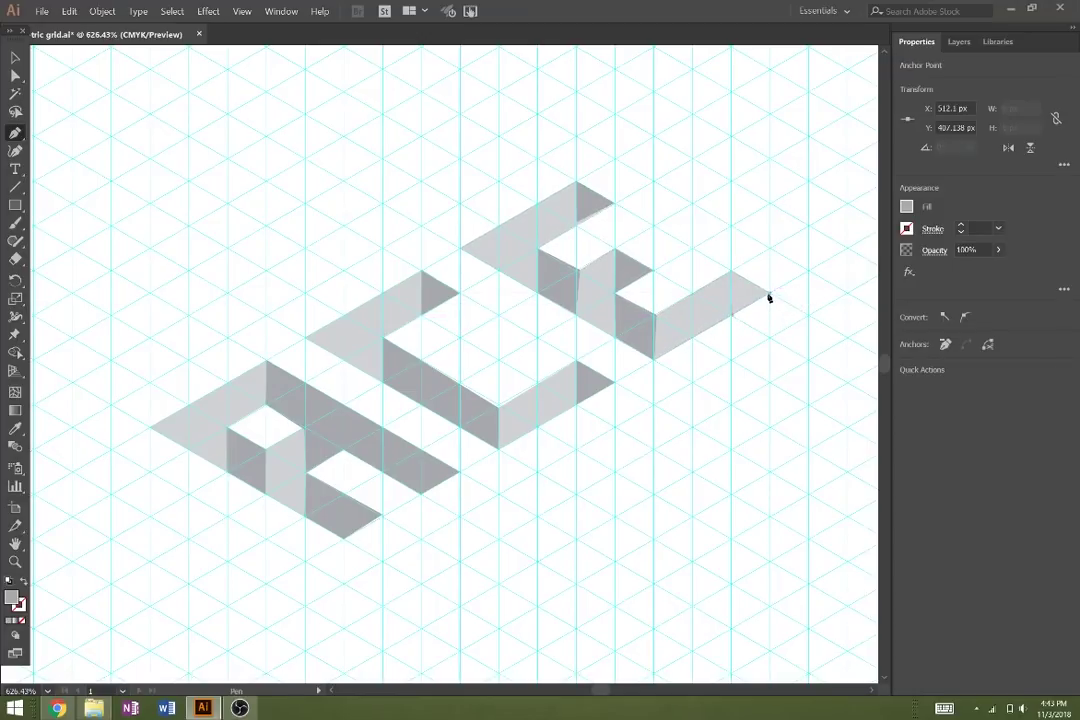
{"action": "left_click", "coordinate": [769, 296]}
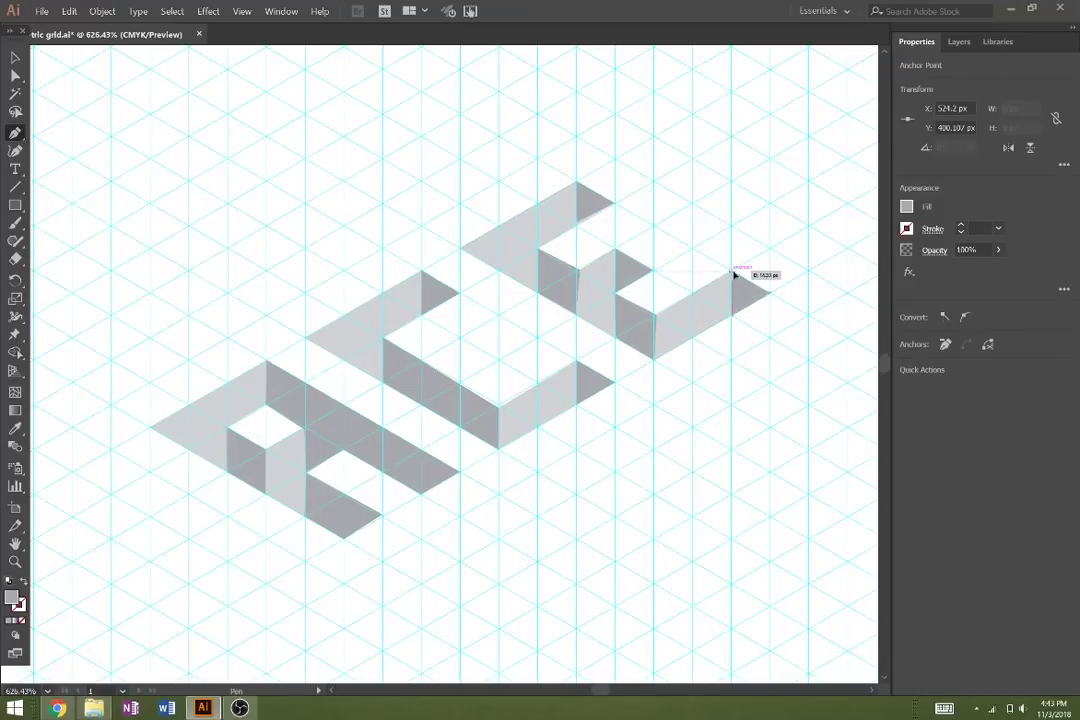
{"action": "left_click", "coordinate": [733, 275]}
Align the gray face's and light gray letter's anchors at the E's upper inner corner with the grid intersection
{"action": "key", "text": "z"}
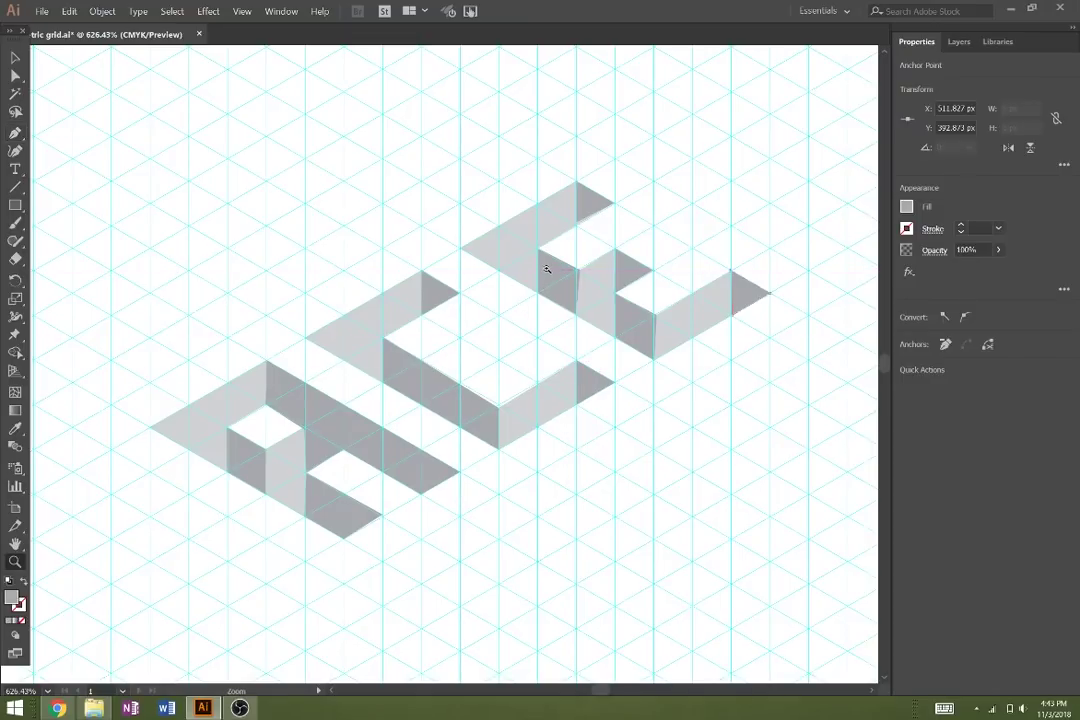
{"action": "left_click", "coordinate": [577, 256]}
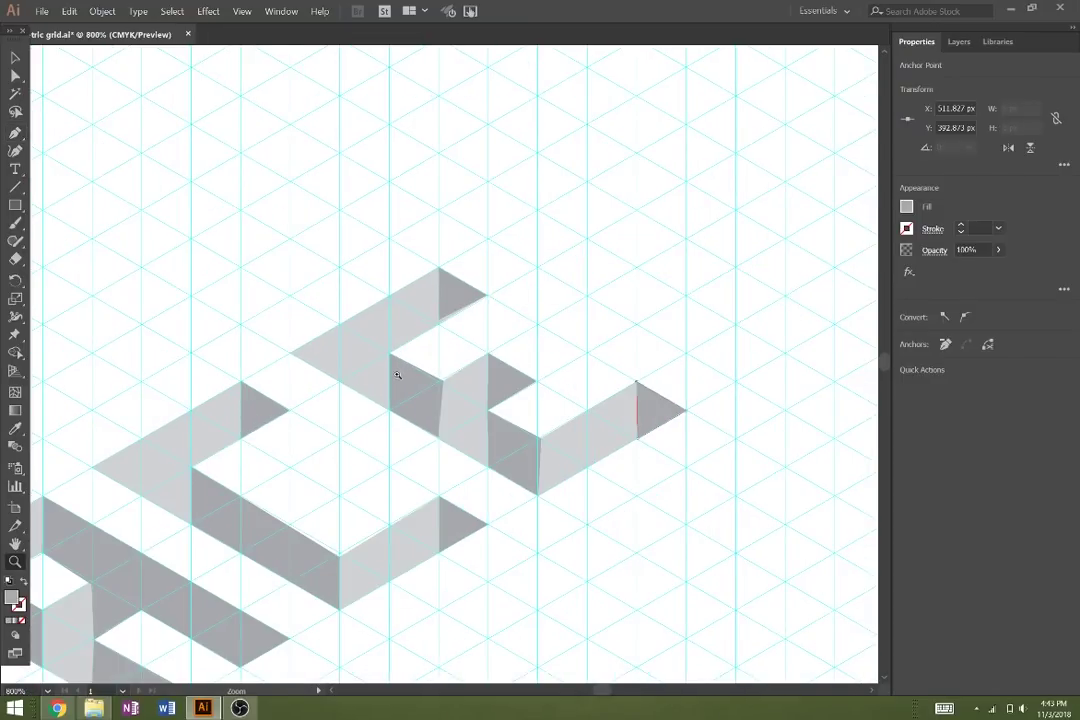
{"action": "left_click", "coordinate": [397, 375]}
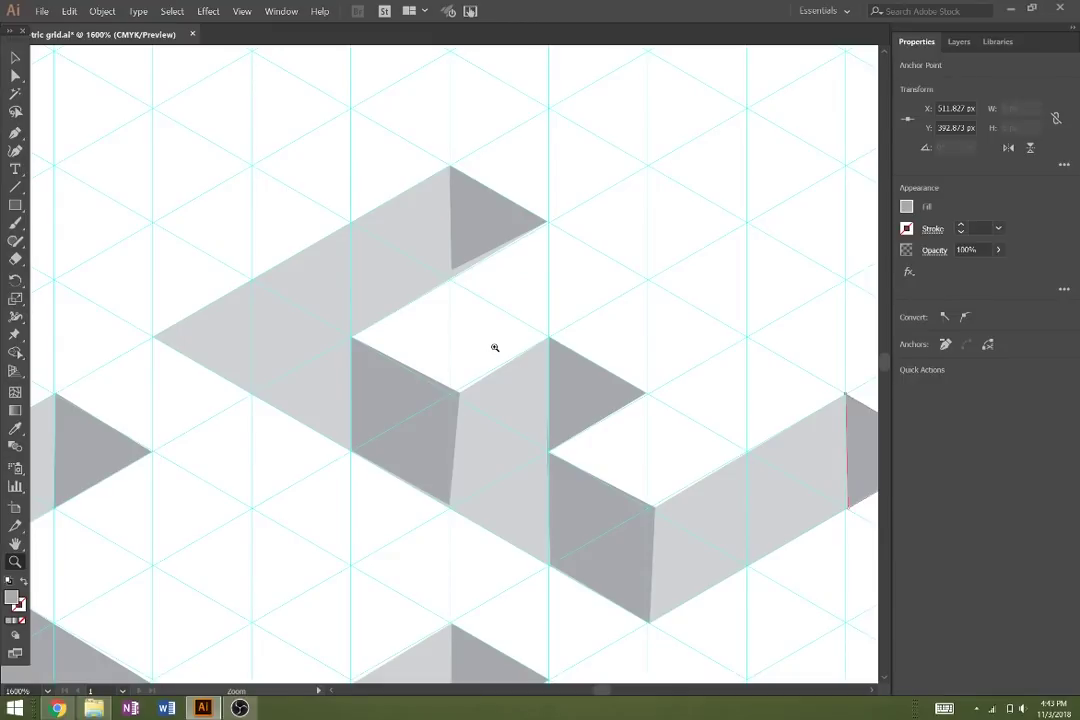
{"action": "left_click", "coordinate": [15, 75]}
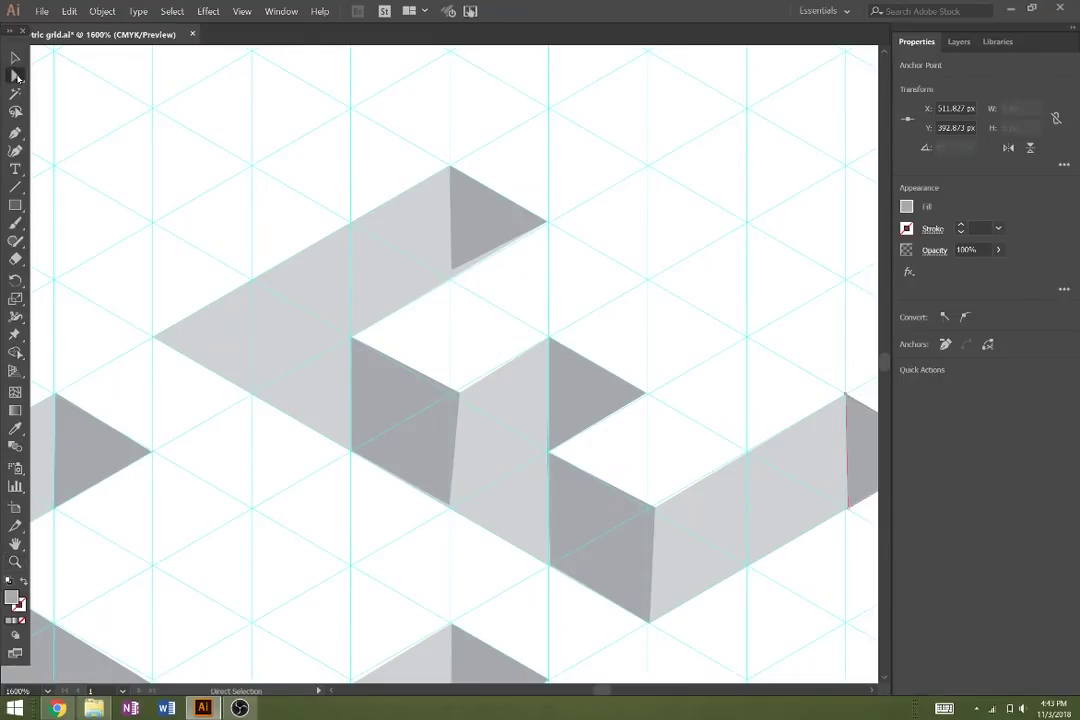
{"action": "left_click", "coordinate": [408, 420]}
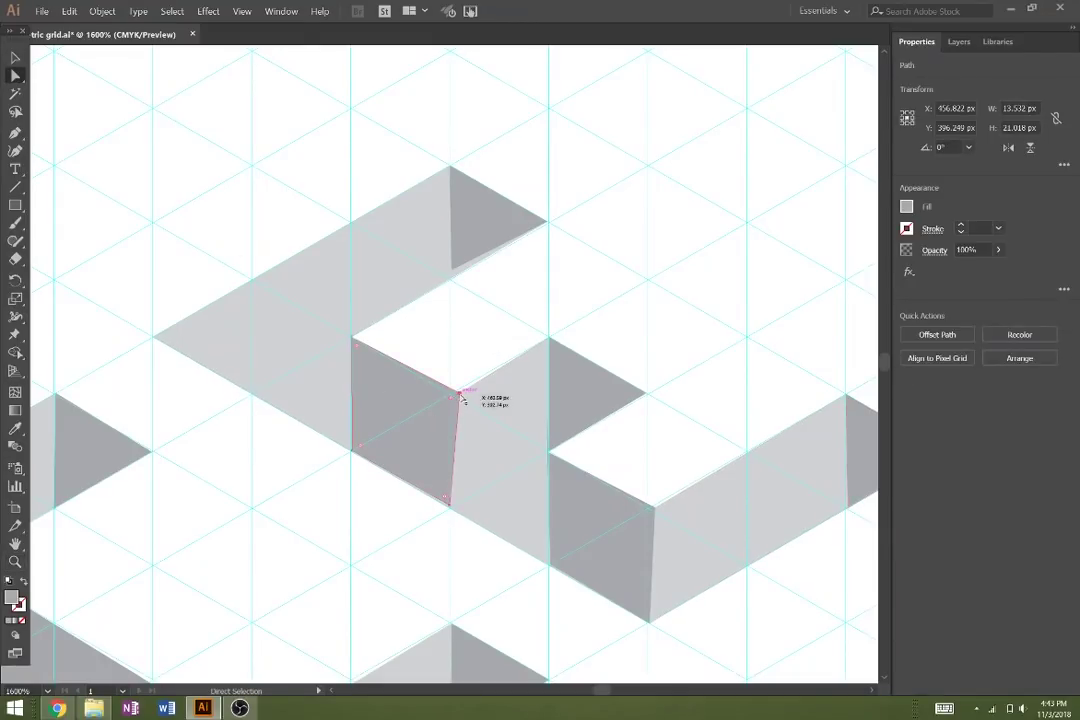
{"action": "mouse_move", "coordinate": [453, 393]}
{"action": "left_mouse_down"}
{"action": "mouse_move", "coordinate": [447, 400]}
{"action": "mouse_move", "coordinate": [461, 397]}
{"action": "mouse_move", "coordinate": [448, 387]}
{"action": "left_mouse_up"}
{"action": "key", "text": "ctrl+z"}
{"action": "left_click", "coordinate": [459, 393]}
{"action": "left_click", "coordinate": [465, 378]}
{"action": "left_click", "coordinate": [458, 400]}
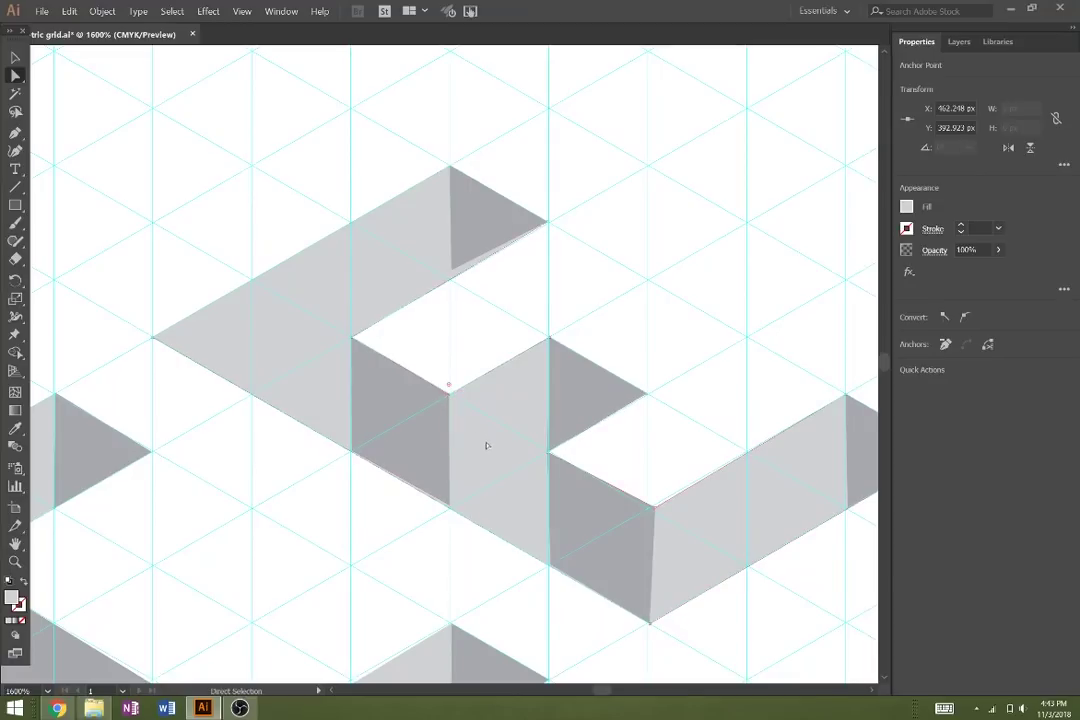
Align the gray face's and light gray letter's anchors at the E's lower inner corner with the grid intersection
{"action": "left_click", "coordinate": [638, 536]}
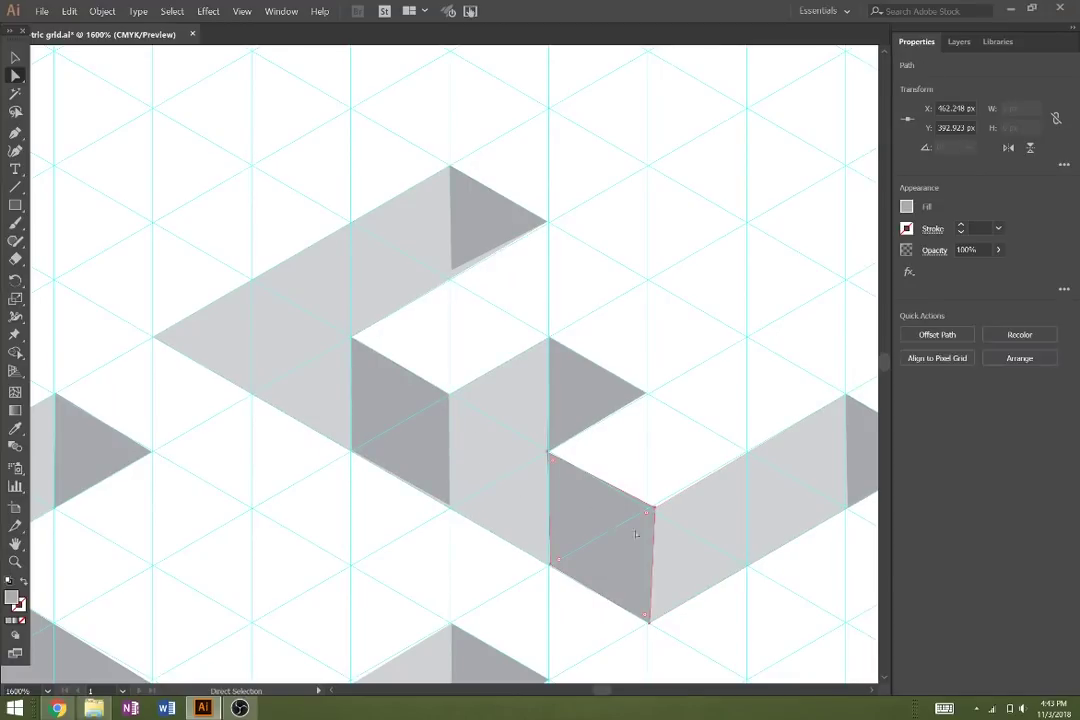
{"action": "left_click", "coordinate": [652, 510]}
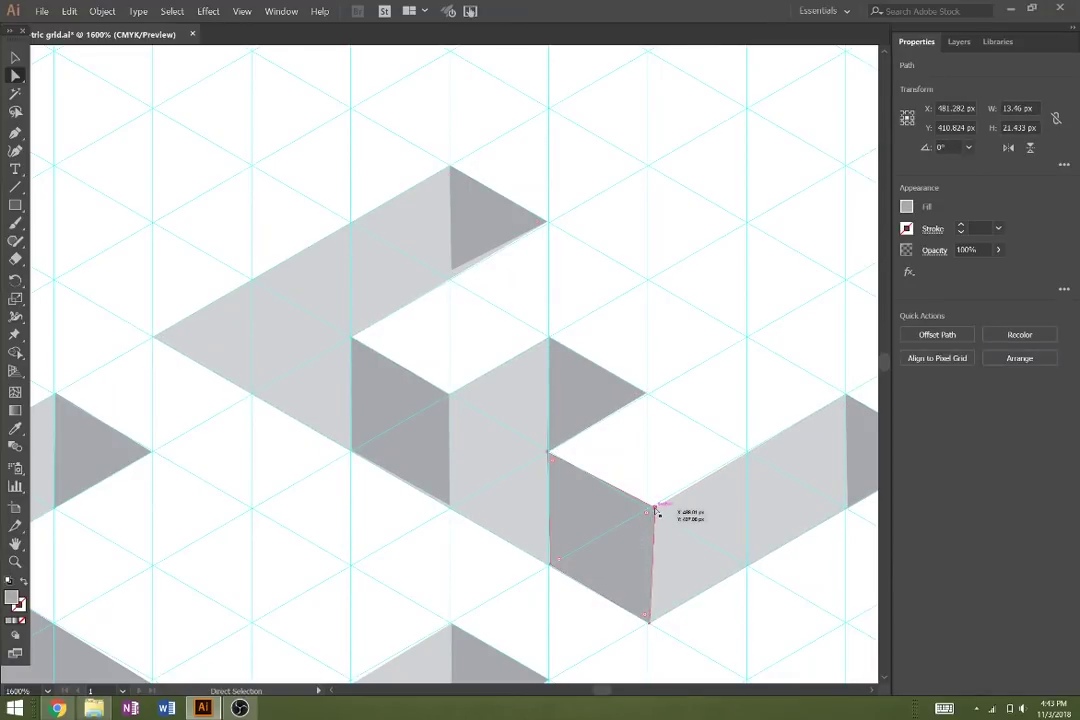
{"action": "mouse_move", "coordinate": [655, 509]}
{"action": "left_mouse_down"}
{"action": "mouse_move", "coordinate": [643, 513]}
{"action": "mouse_move", "coordinate": [656, 511]}
{"action": "mouse_move", "coordinate": [647, 504]}
{"action": "left_mouse_up"}
{"action": "key", "text": "ctrl+z"}
{"action": "left_click", "coordinate": [658, 506]}
Hide the grid on Layer 1 and deselect everything to check the three letters without guide lines
{"action": "key", "text": "z"}
{"action": "left_click", "coordinate": [618, 608], "text": "alt"}
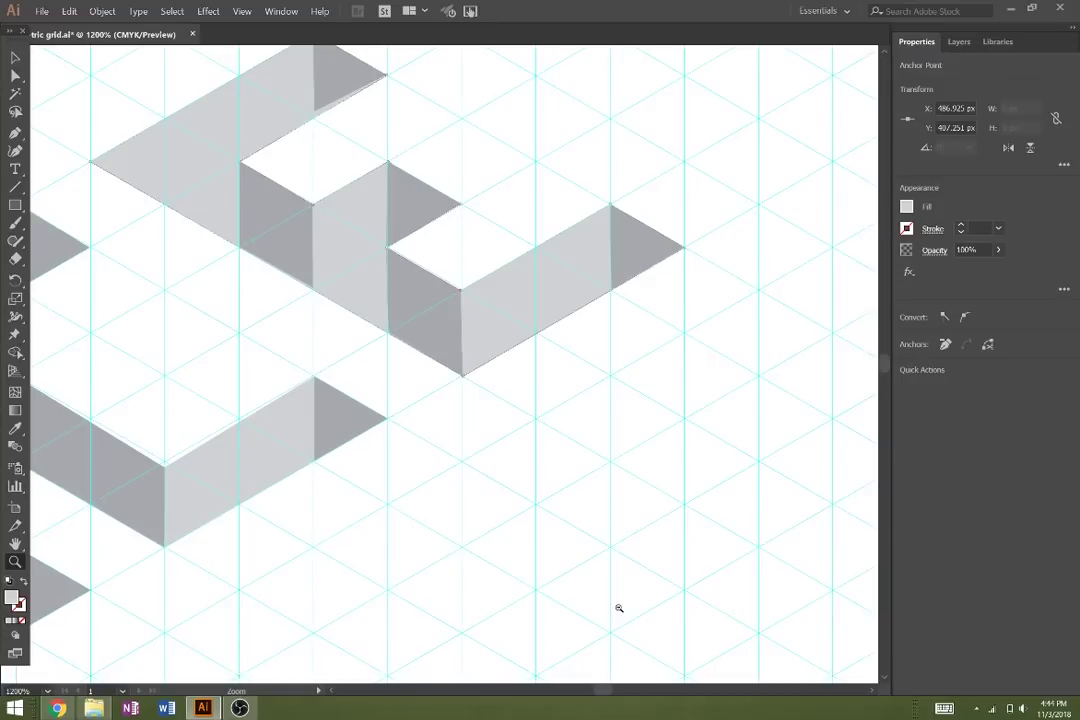
{"action": "left_click", "coordinate": [380, 532], "text": "alt"}
{"action": "left_click_drag", "start_coordinate": [366, 528], "coordinate": [656, 561]}
{"action": "left_click_drag", "start_coordinate": [549, 523], "coordinate": [537, 555]}
{"action": "left_click", "coordinate": [958, 41]}
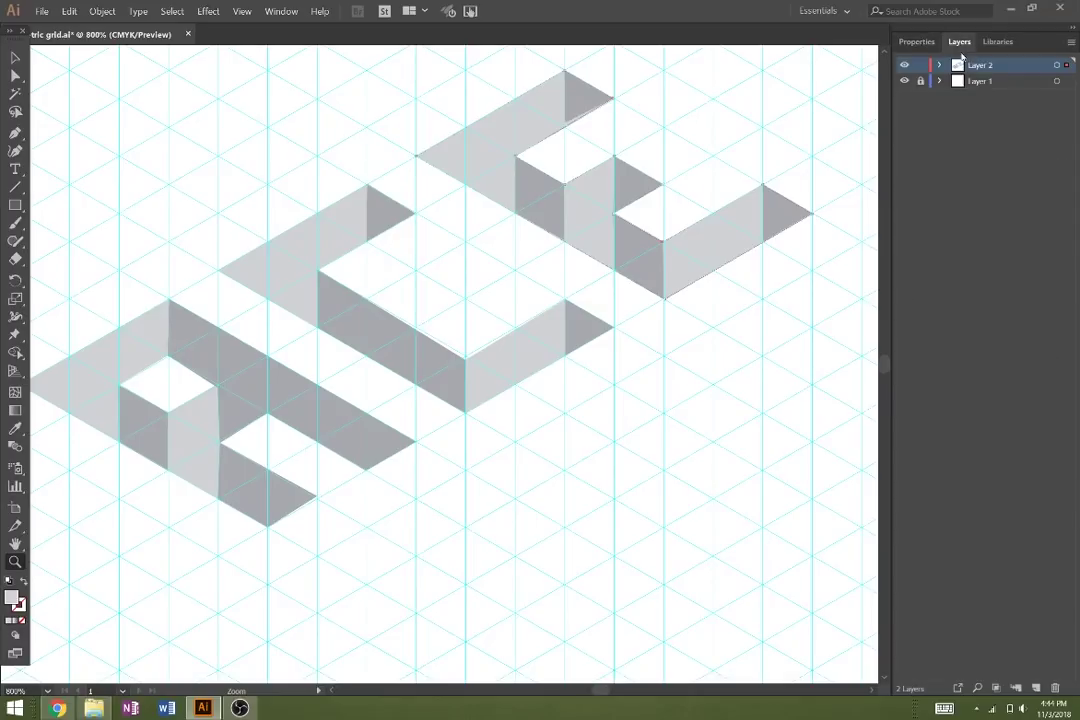
{"action": "left_click", "coordinate": [904, 81]}
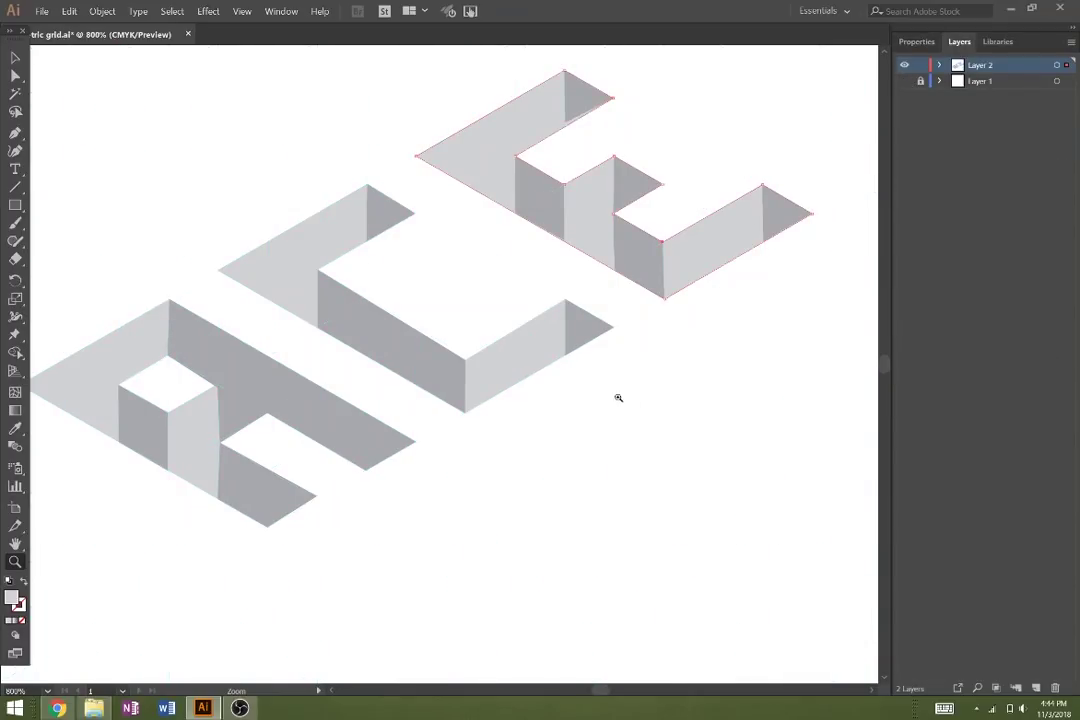
{"action": "key", "text": "v"}
{"action": "left_click", "coordinate": [652, 412]}
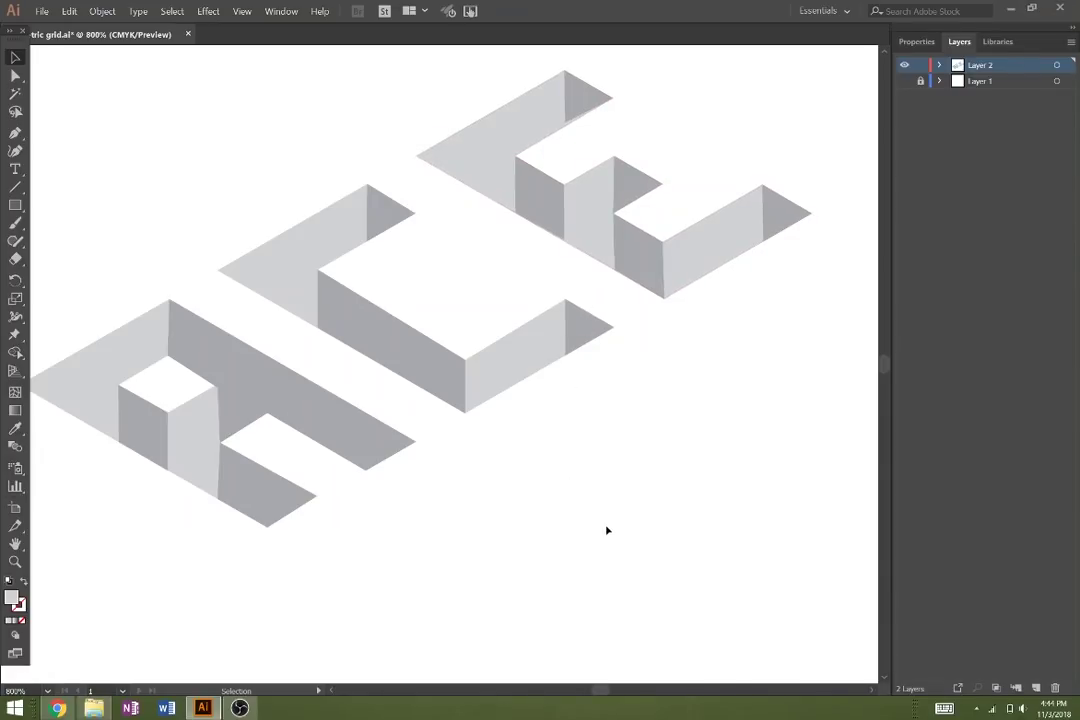
Select the medium gray face on the A's lower leg and show the Layer 1 grid again
{"action": "left_click", "coordinate": [230, 421]}
{"action": "left_click", "coordinate": [229, 489]}
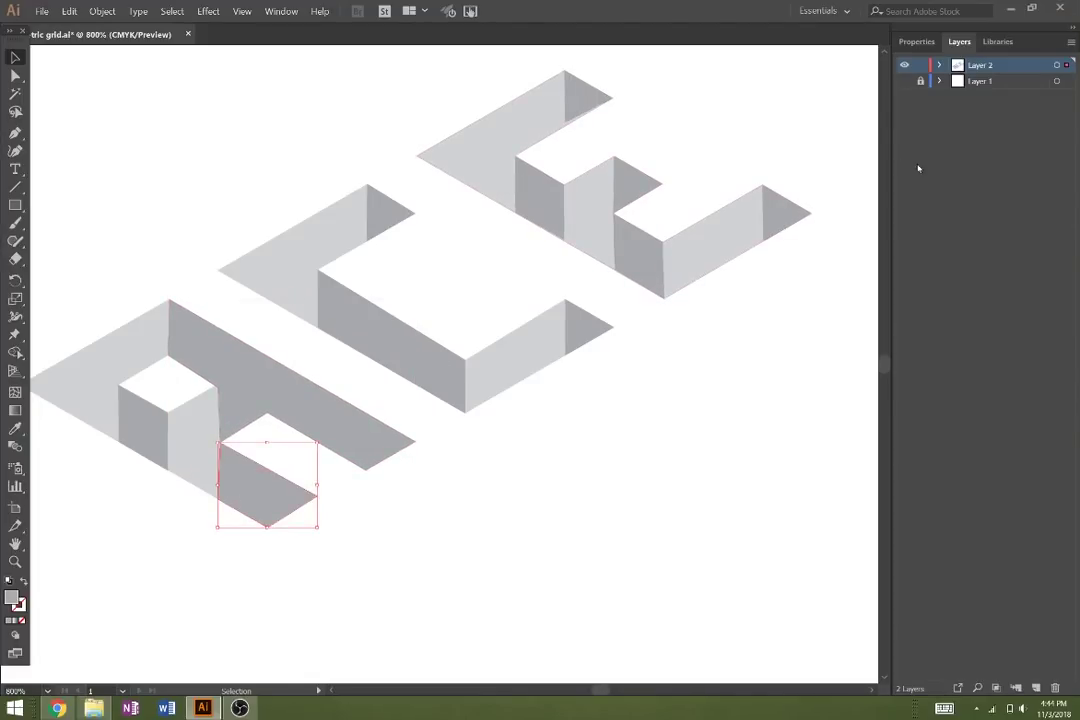
{"action": "left_click", "coordinate": [904, 80]}
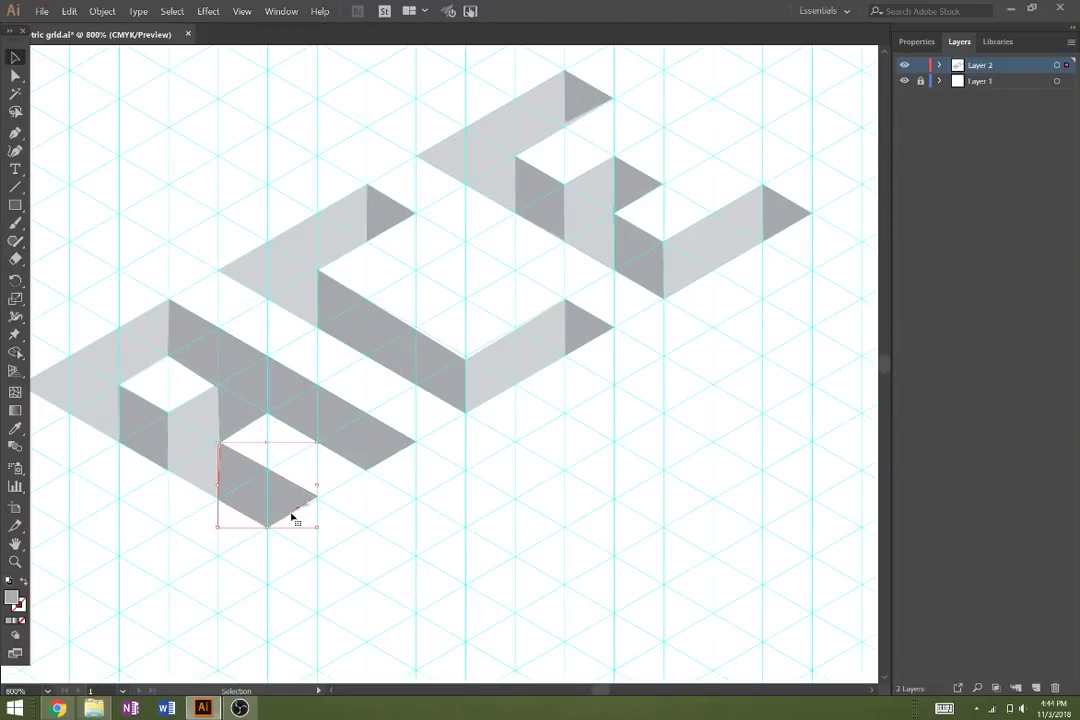
Align the anchors at the A's inner corner, between its light gray shape and lower-leg gray face, with the grid intersection
{"action": "key", "text": "z"}
{"action": "left_click", "coordinate": [226, 509]}
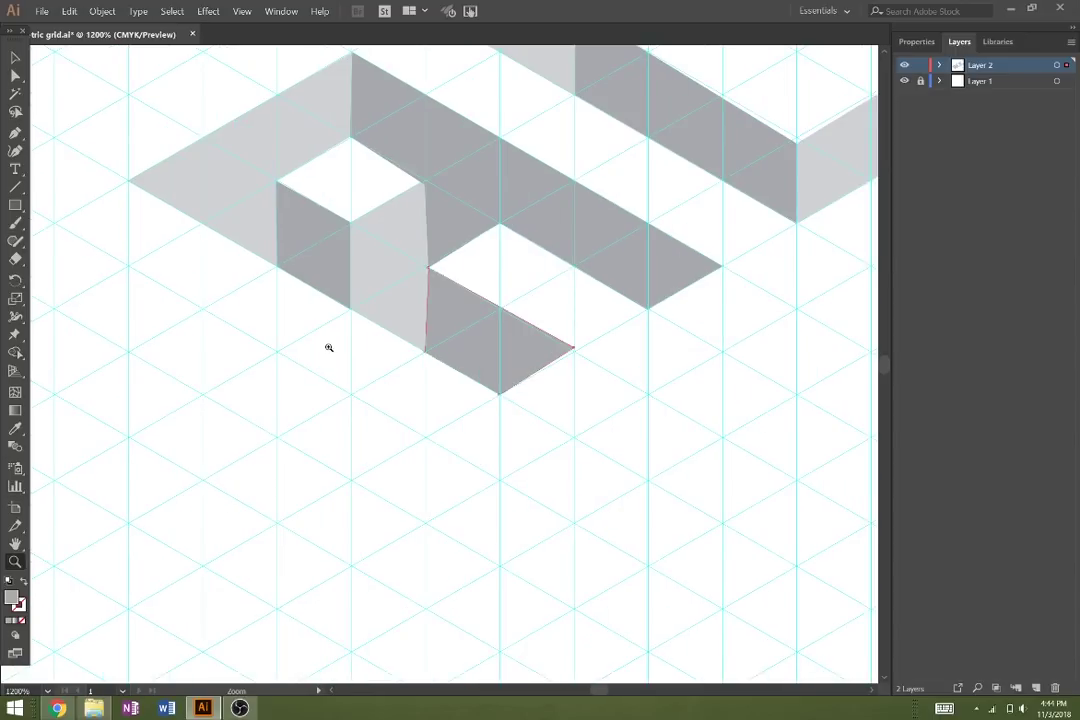
{"action": "left_click", "coordinate": [459, 302]}
{"action": "left_click", "coordinate": [418, 393]}
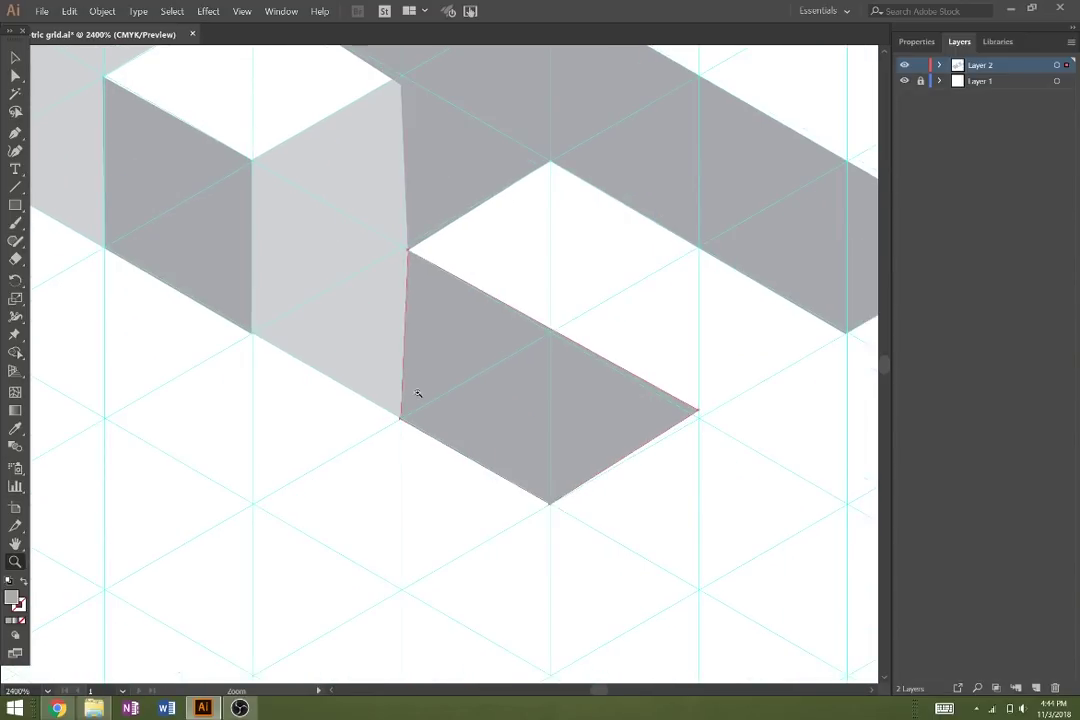
{"action": "key", "text": "a"}
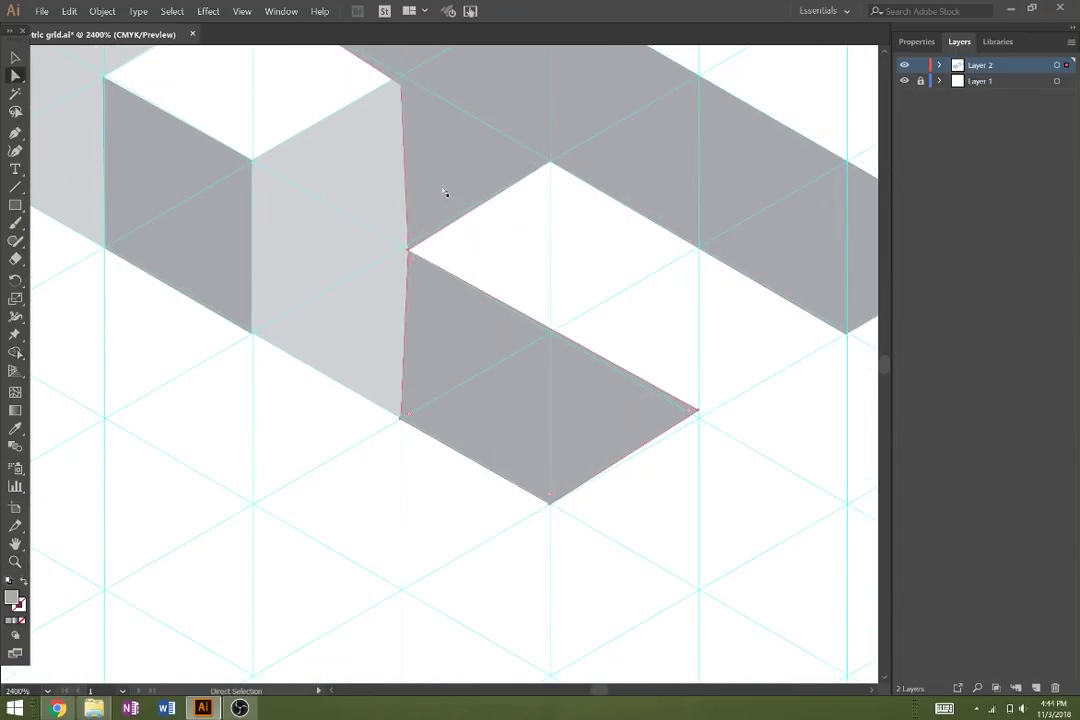
{"action": "left_click", "coordinate": [410, 245]}
{"action": "left_click_drag", "start_coordinate": [410, 248], "coordinate": [403, 243]}
{"action": "key", "text": "ctrl+z"}
{"action": "left_click_drag", "start_coordinate": [407, 250], "coordinate": [405, 246]}
{"action": "left_click", "coordinate": [428, 300]}
Draw a light gray isometric letter L with the Pen tool on the grid below the A
{"action": "key", "text": "z"}
{"action": "left_click", "coordinate": [348, 461], "text": "alt"}
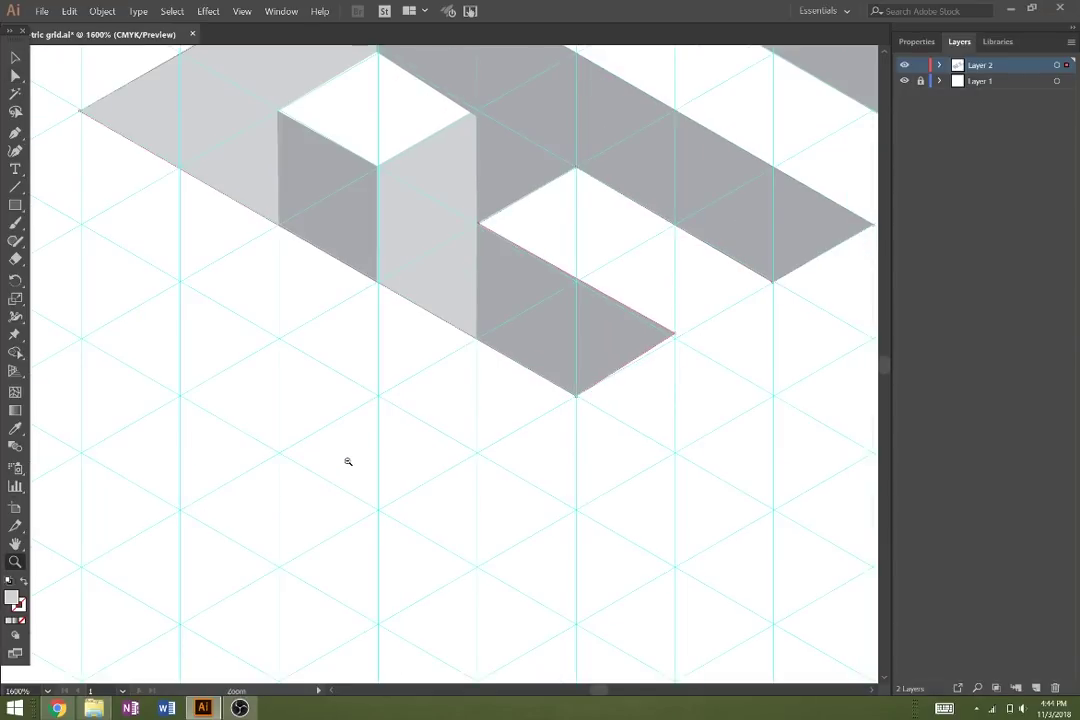
{"action": "left_click", "coordinate": [348, 461], "text": "alt"}
{"action": "left_click_drag", "start_coordinate": [487, 439], "coordinate": [319, 511]}
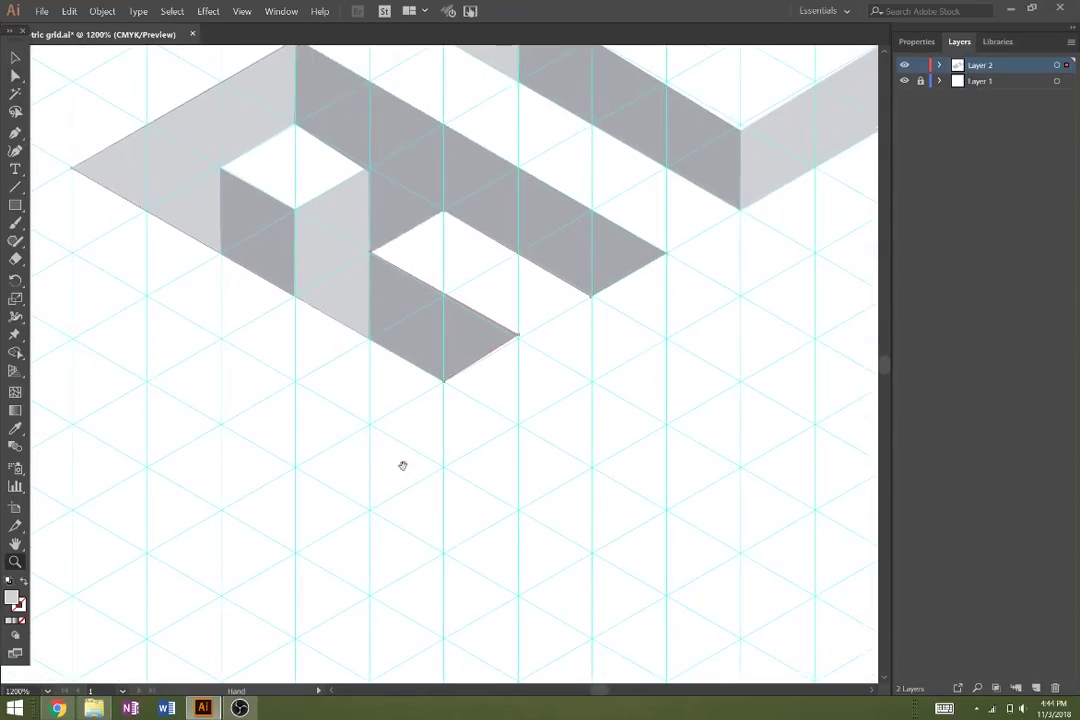
{"action": "left_click", "coordinate": [448, 480], "text": "alt"}
{"action": "mouse_move", "coordinate": [446, 480]}
{"action": "left_mouse_down"}
{"action": "mouse_move", "coordinate": [501, 453]}
{"action": "mouse_move", "coordinate": [333, 550]}
{"action": "mouse_move", "coordinate": [489, 414]}
{"action": "mouse_move", "coordinate": [427, 468]}
{"action": "mouse_move", "coordinate": [441, 492]}
{"action": "mouse_move", "coordinate": [455, 473]}
{"action": "left_mouse_up"}
{"action": "left_click", "coordinate": [455, 474], "text": "alt"}
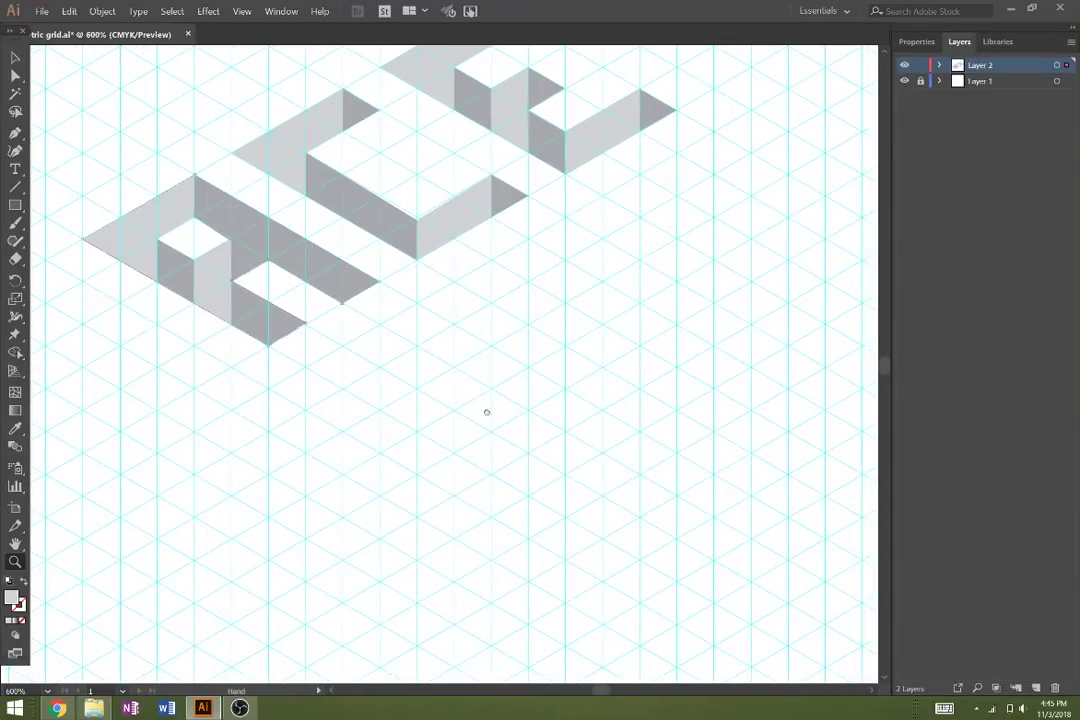
{"action": "left_click_drag", "start_coordinate": [487, 412], "coordinate": [469, 468]}
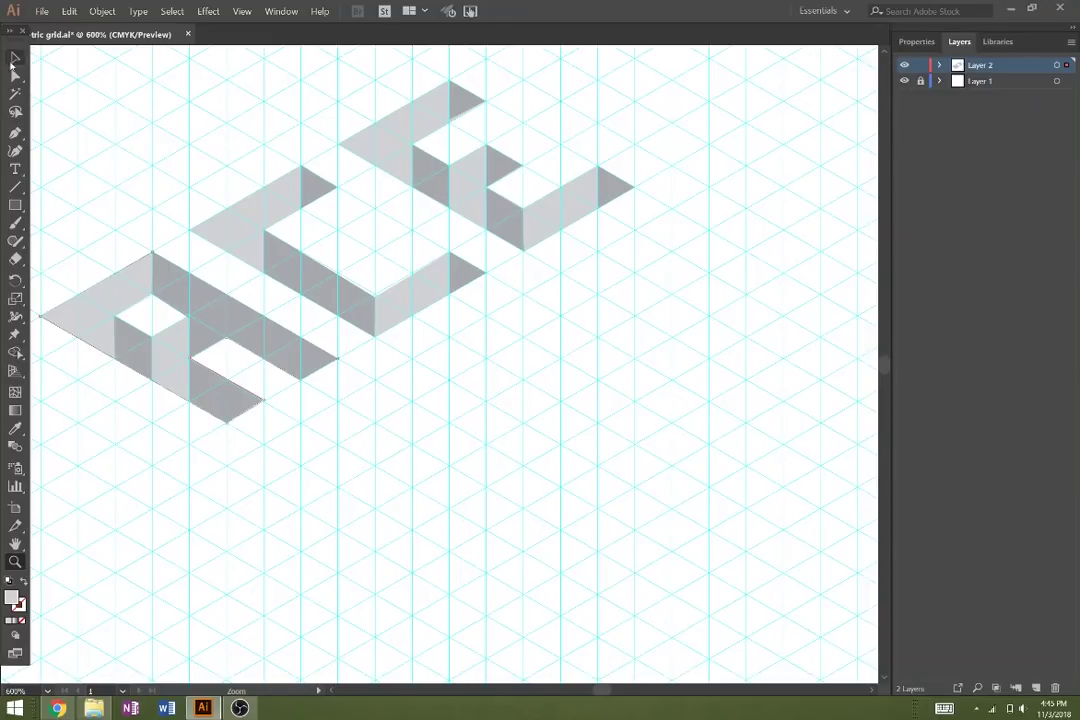
{"action": "left_click", "coordinate": [14, 58]}
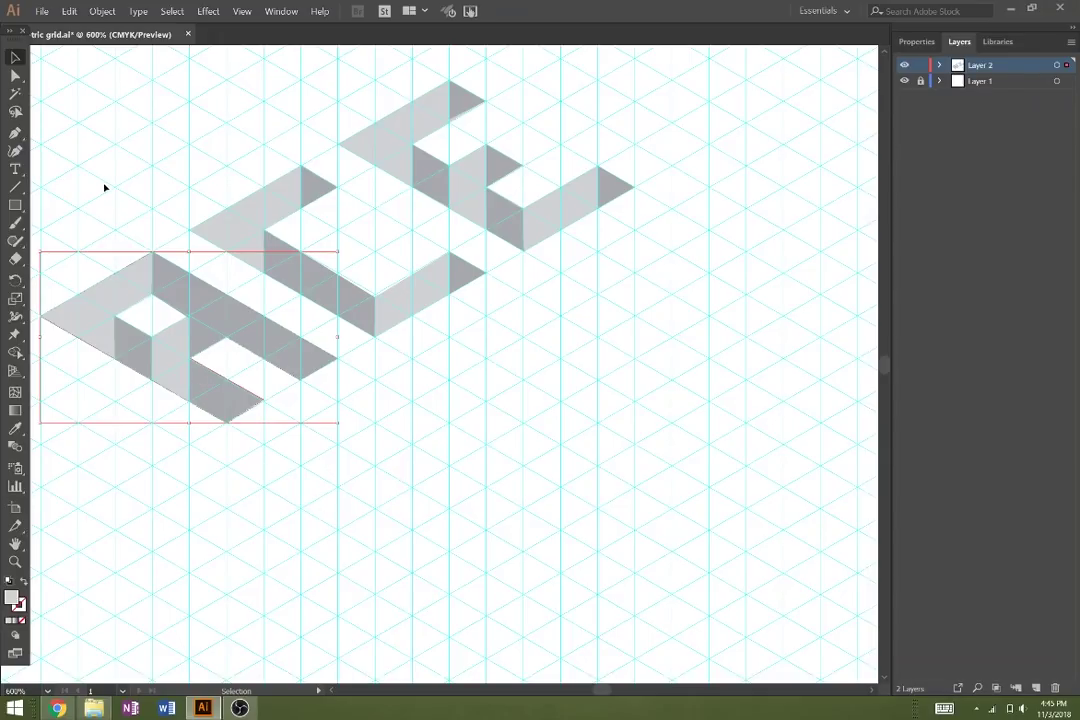
{"action": "left_click", "coordinate": [15, 133]}
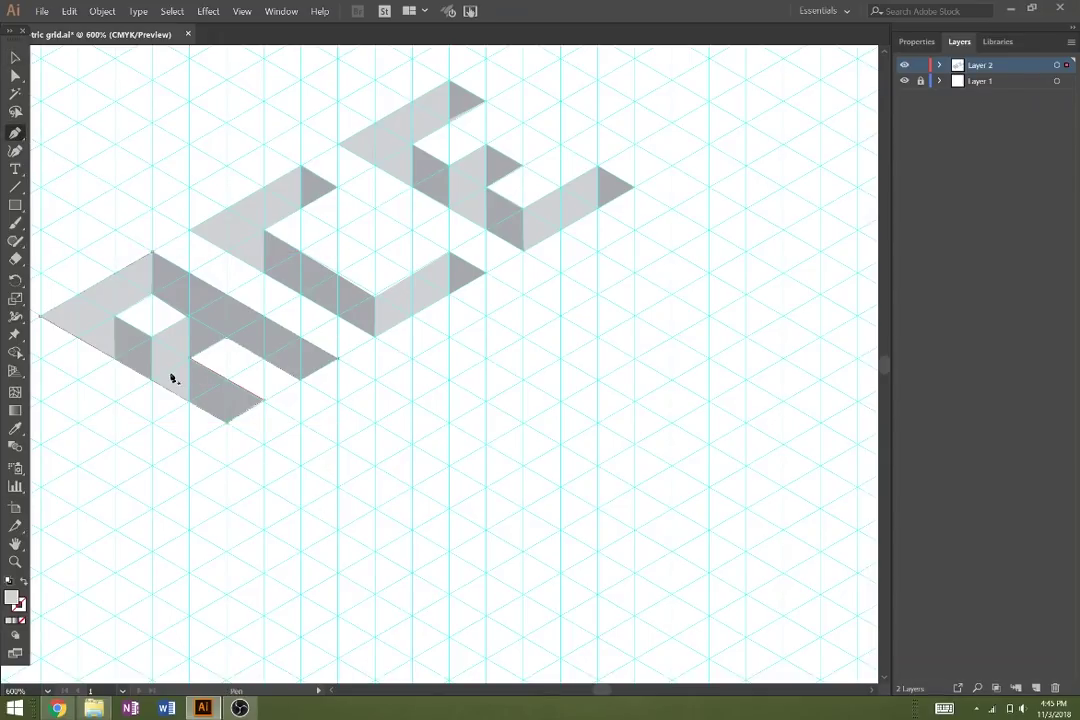
{"action": "left_click", "coordinate": [267, 446]}
{"action": "left_click", "coordinate": [300, 423]}
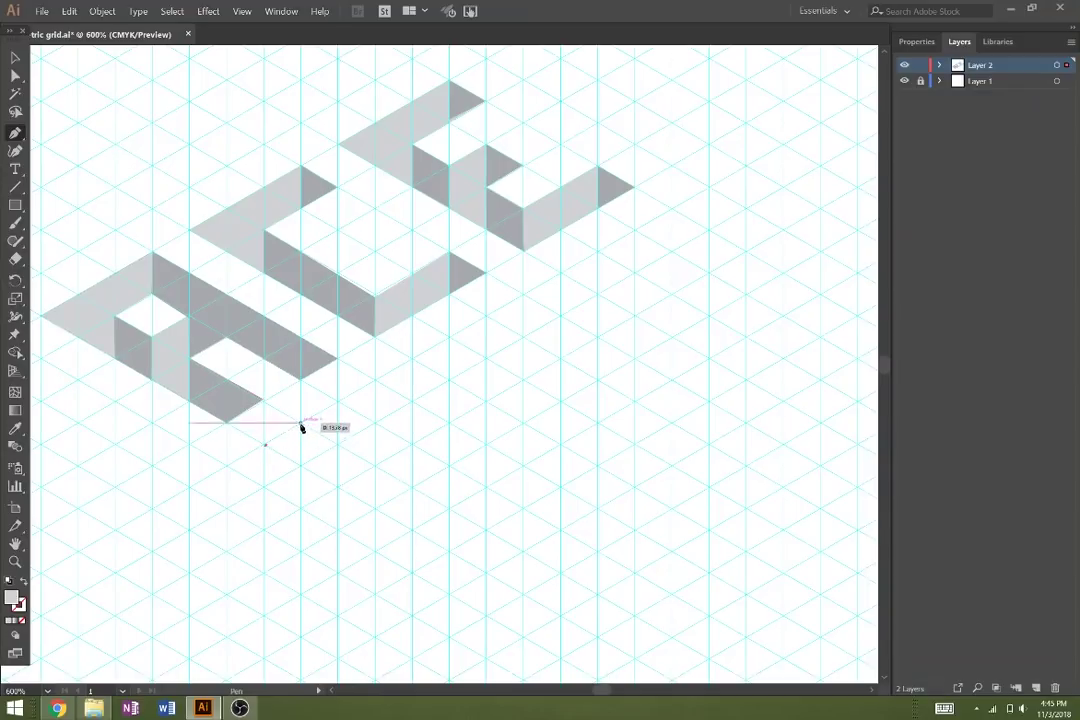
{"action": "left_click", "coordinate": [449, 508]}
{"action": "left_click", "coordinate": [523, 466]}
{"action": "left_click", "coordinate": [560, 488]}
{"action": "left_click", "coordinate": [449, 551]}
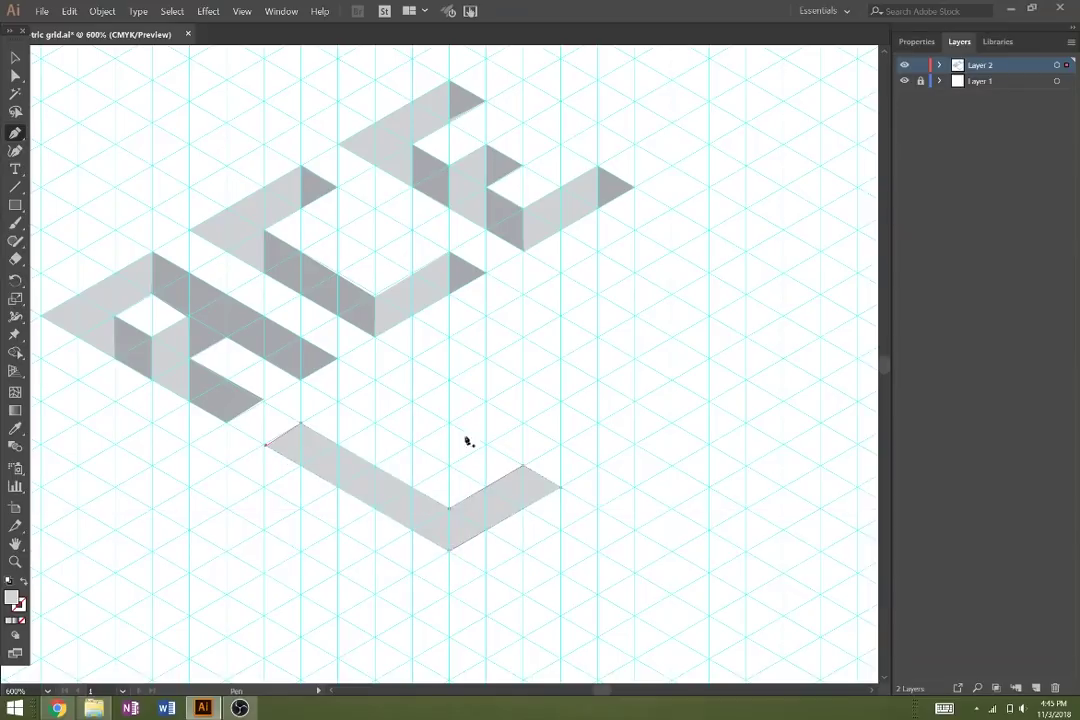
Draw a light gray isometric parallelogram beside the new L as the outer shape of an O
{"action": "left_click", "coordinate": [287, 400]}
{"action": "left_click", "coordinate": [470, 506]}
{"action": "left_click", "coordinate": [583, 444]}
{"action": "left_click", "coordinate": [397, 336]}
Draw a smaller parallelogram inside the O's shape and cut it out with the Shape Builder tool
{"action": "left_click", "coordinate": [360, 400]}
{"action": "left_click", "coordinate": [398, 378]}
{"action": "left_click", "coordinate": [510, 443]}
{"action": "left_click", "coordinate": [472, 464]}
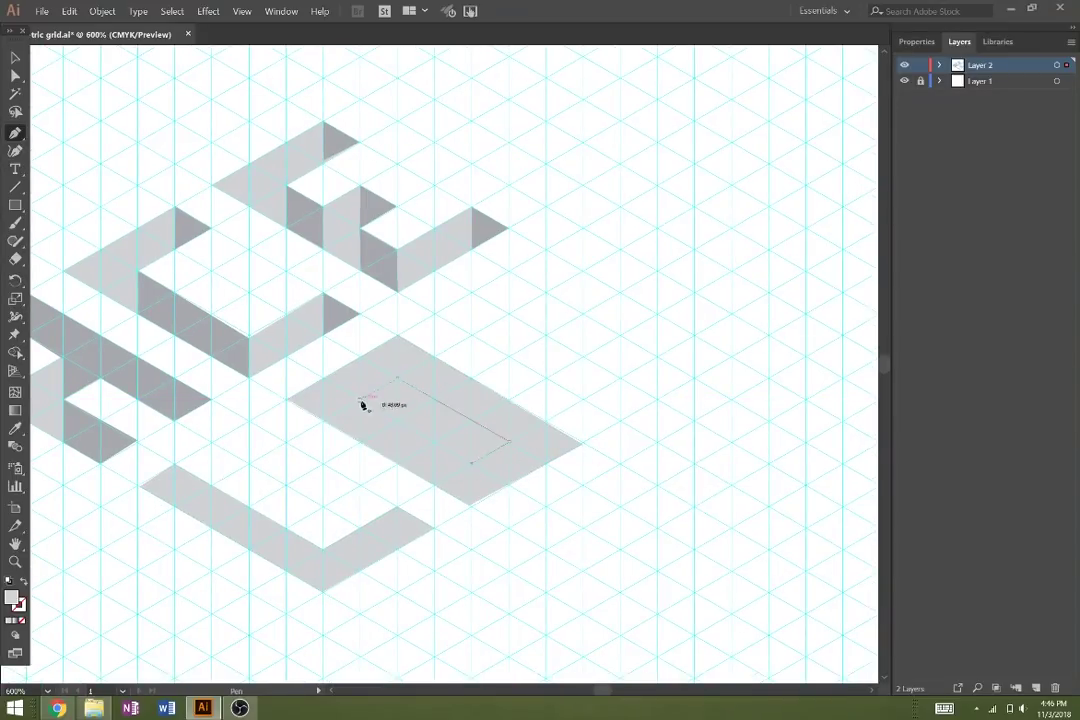
{"action": "left_click", "coordinate": [360, 400]}
{"action": "key", "text": "shift+m"}
{"action": "left_click", "coordinate": [435, 421], "text": "alt"}
Duplicate the O one letter spacing along the row and draw a light gray crossbar in its opening to form a B
{"action": "key", "text": "v"}
{"action": "left_click_drag", "start_coordinate": [404, 534], "coordinate": [554, 448], "text": "alt"}
{"action": "key", "text": "a"}
{"action": "left_click", "coordinate": [415, 431]}
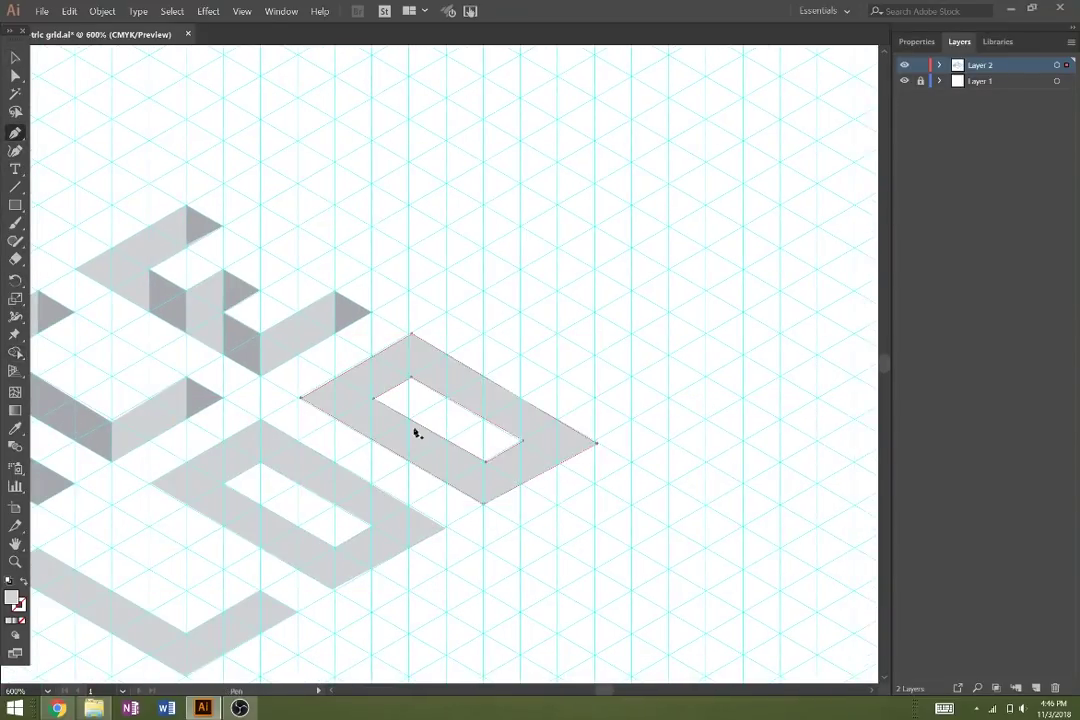
{"action": "left_click", "coordinate": [411, 420]}
{"action": "left_click", "coordinate": [447, 398]}
{"action": "left_click", "coordinate": [484, 419]}
{"action": "left_click", "coordinate": [448, 440]}
{"action": "left_click", "coordinate": [411, 421]}
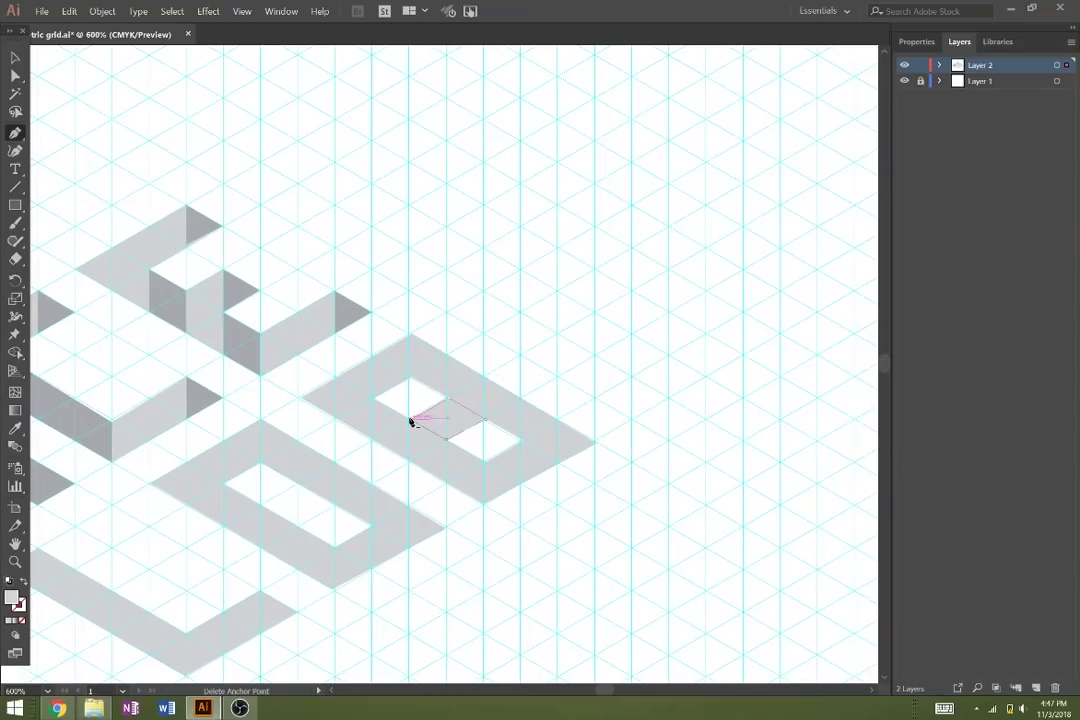
Duplicate the finished E with its side faces and place the copy after the B in the lower row
{"action": "key", "text": "v"}
{"action": "left_click_drag", "start_coordinate": [87, 210], "coordinate": [345, 325]}
{"action": "left_click_drag", "start_coordinate": [236, 335], "coordinate": [610, 379], "text": "alt"}
Duplicate the L twice and the O once, placing the copies in line after the E in the lower row
{"action": "key", "text": "z"}
{"action": "left_click", "coordinate": [690, 483], "text": "alt"}
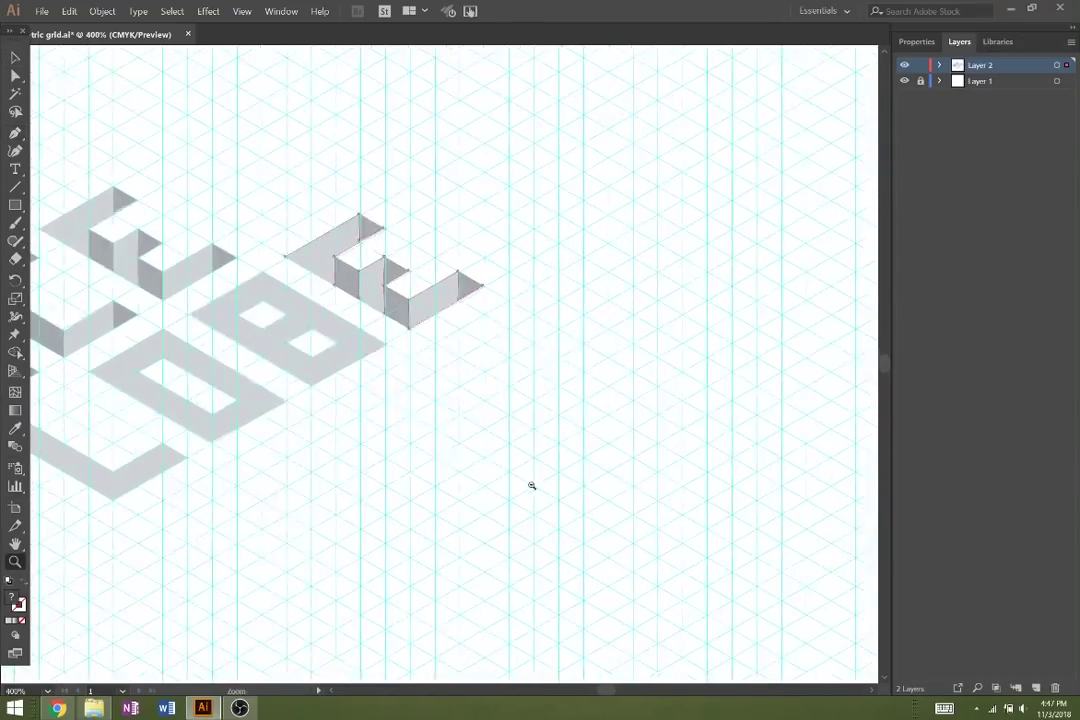
{"action": "left_click", "coordinate": [212, 510]}
{"action": "left_click", "coordinate": [338, 605], "text": "alt"}
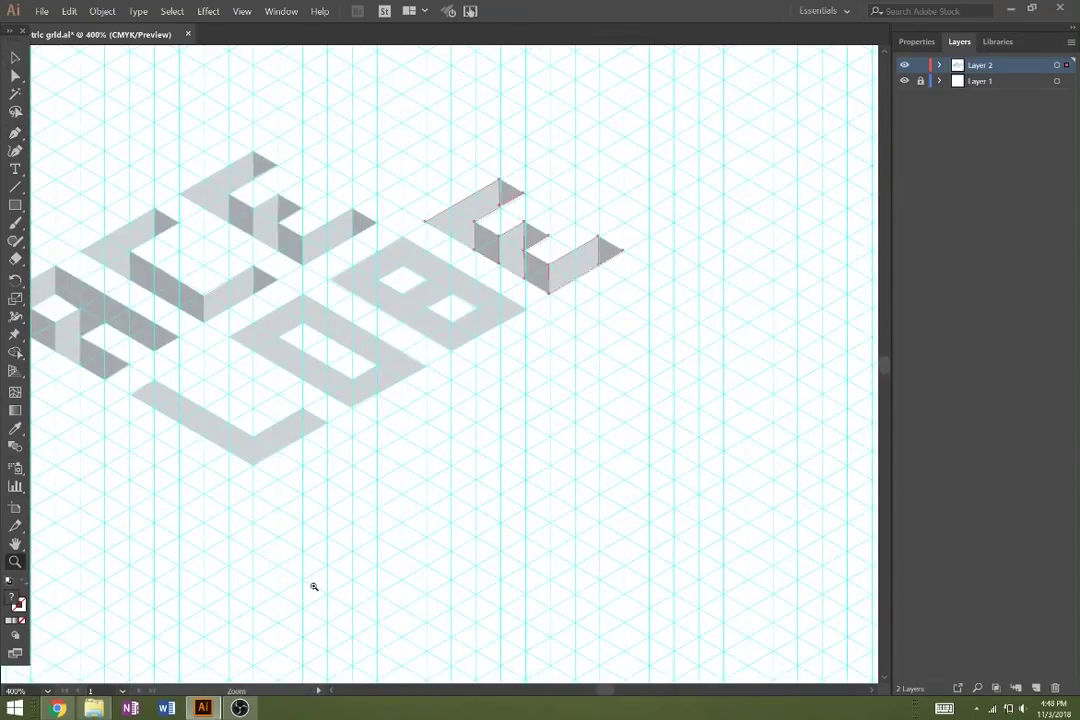
{"action": "key", "text": "v"}
{"action": "left_click_drag", "start_coordinate": [265, 446], "coordinate": [505, 409], "text": "alt"}
{"action": "left_click_drag", "start_coordinate": [523, 400], "coordinate": [621, 343], "text": "alt"}
{"action": "left_click_drag", "start_coordinate": [228, 564], "coordinate": [723, 278], "text": "alt"}
{"action": "left_click_drag", "start_coordinate": [475, 488], "coordinate": [677, 419]}
Draw a side face along the lower row's first L, filled with the medium gray sampled from the C's side face
{"action": "key", "text": "z"}
{"action": "left_click", "coordinate": [245, 568]}
{"action": "key", "text": "p"}
{"action": "key", "text": "v"}
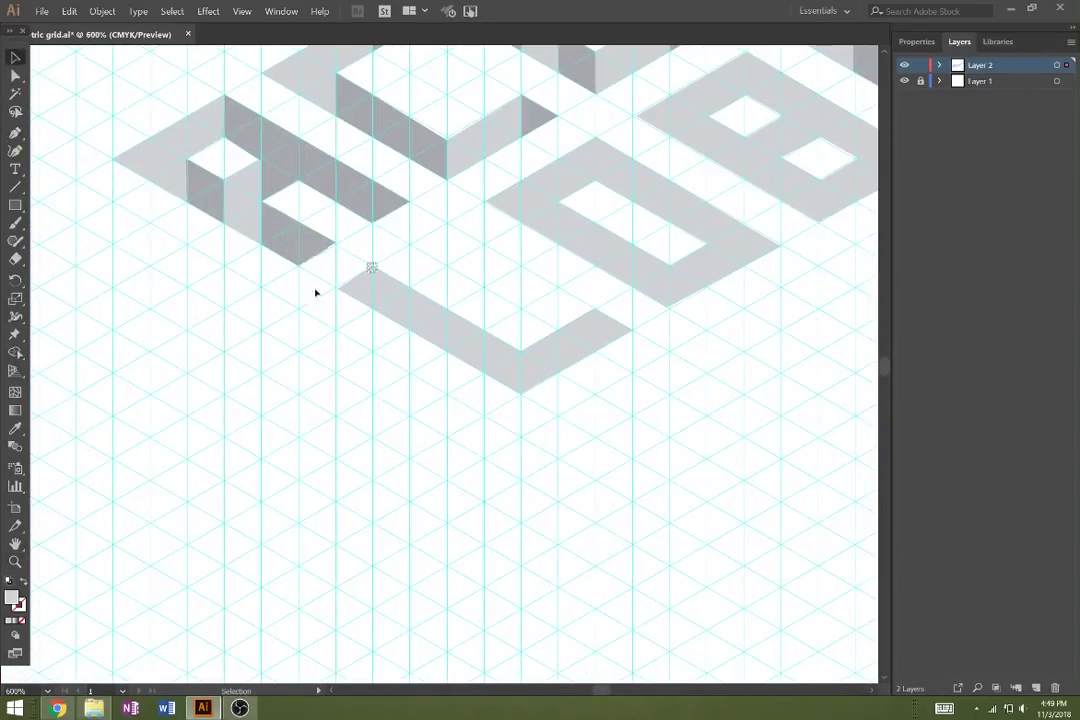
{"action": "key", "text": "i"}
{"action": "key", "text": "p"}
{"action": "left_click", "coordinate": [374, 268]}
{"action": "key", "text": "ctrl+z"}
{"action": "key", "text": "i"}
{"action": "left_click", "coordinate": [425, 145]}
{"action": "key", "text": "p"}
{"action": "left_click", "coordinate": [373, 267]}
{"action": "left_click", "coordinate": [521, 351]}
{"action": "left_click", "coordinate": [521, 393]}
{"action": "left_click", "coordinate": [373, 309]}
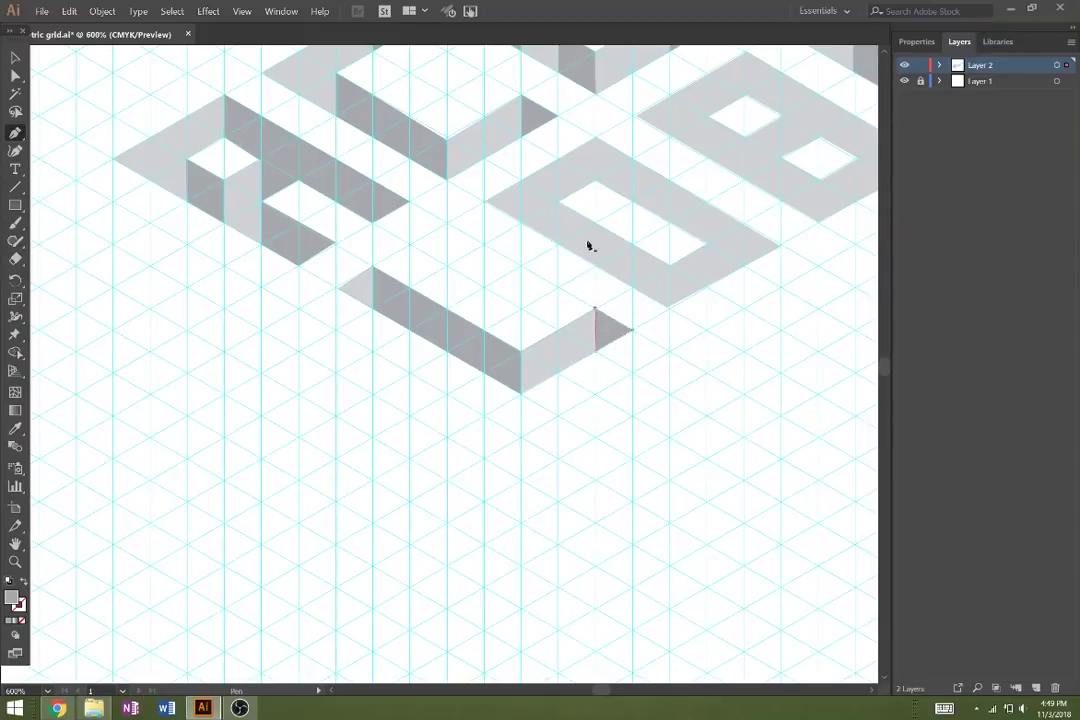
Draw a medium gray side face along the far long stroke of the lower row's first O
{"action": "left_click", "coordinate": [598, 138]}
{"action": "key", "text": "ctrl+z"}
{"action": "left_click", "coordinate": [597, 138]}
{"action": "left_click", "coordinate": [597, 181]}
{"action": "left_click", "coordinate": [708, 244]}
{"action": "left_click", "coordinate": [708, 287]}
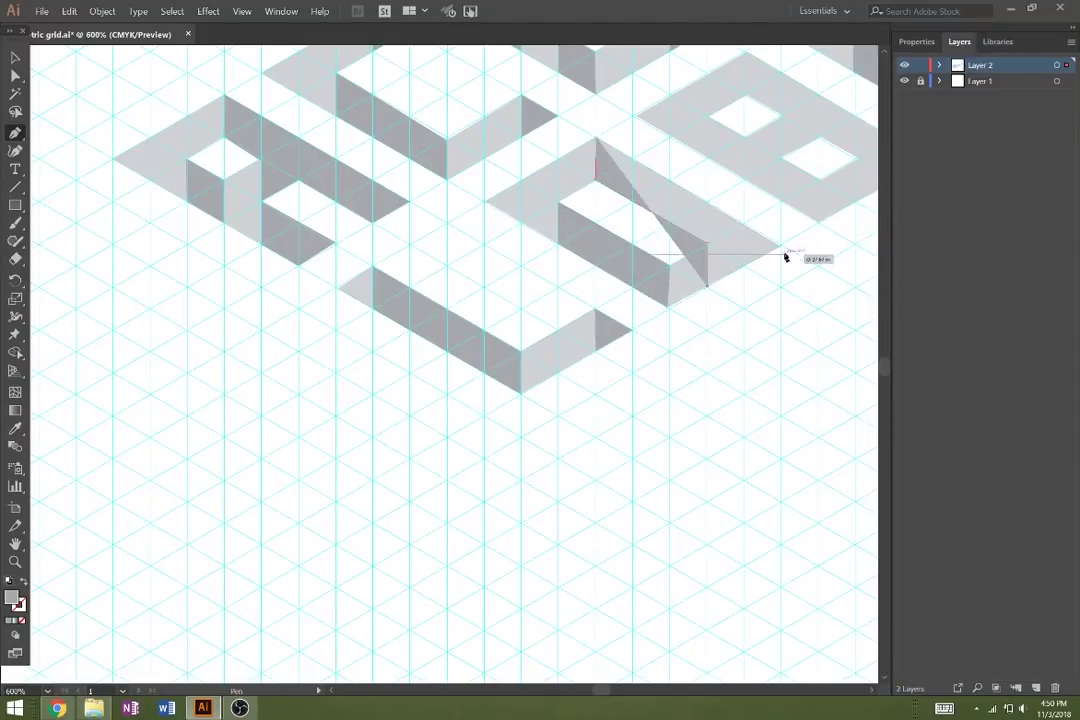
{"action": "left_click", "coordinate": [780, 246]}
{"action": "left_click", "coordinate": [597, 138]}
Draw medium gray side faces below the B's two openings and along its far long stroke
{"action": "left_click", "coordinate": [708, 159]}
{"action": "left_click", "coordinate": [746, 181]}
{"action": "left_click", "coordinate": [746, 138]}
{"action": "left_click", "coordinate": [708, 117]}
{"action": "left_click", "coordinate": [782, 159]}
{"action": "left_click", "coordinate": [782, 202]}
{"action": "left_click", "coordinate": [820, 223]}
{"action": "left_click", "coordinate": [820, 180]}
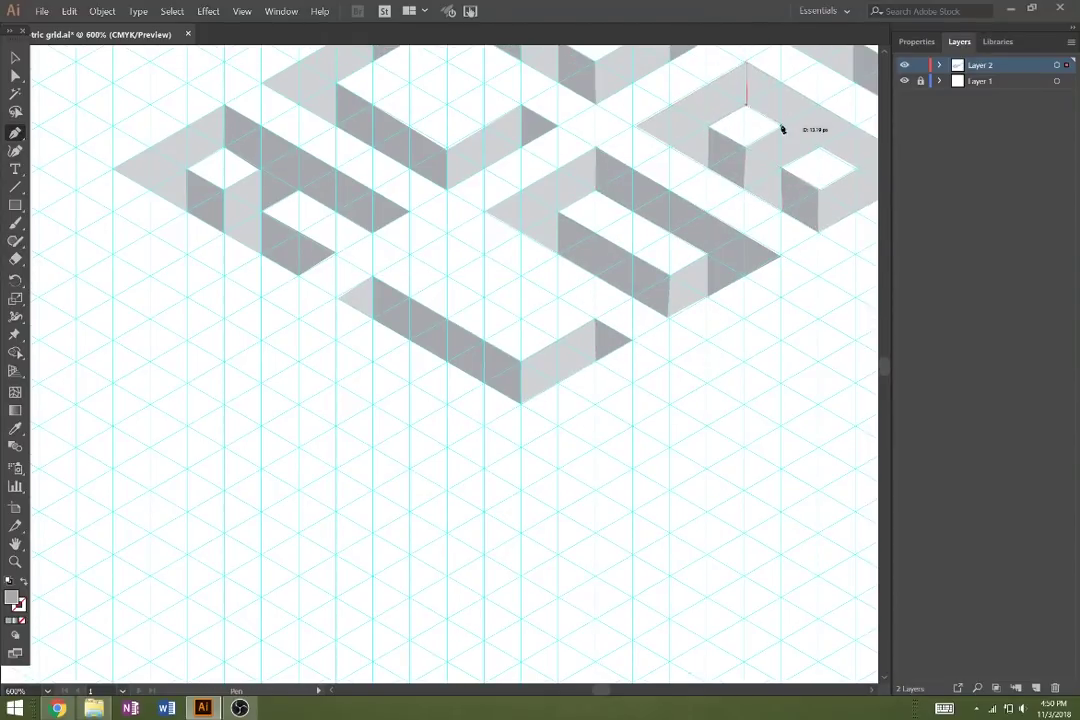
{"action": "left_click", "coordinate": [858, 210]}
Draw medium gray side faces on the long stroke and tip of the L that follows the lower row's E
{"action": "left_click_drag", "start_coordinate": [858, 210], "coordinate": [548, 437]}
{"action": "left_click_drag", "start_coordinate": [652, 210], "coordinate": [390, 318]}
{"action": "left_click", "coordinate": [396, 269]}
{"action": "left_click", "coordinate": [396, 311]}
{"action": "left_click", "coordinate": [543, 396]}
{"action": "left_click", "coordinate": [543, 354]}
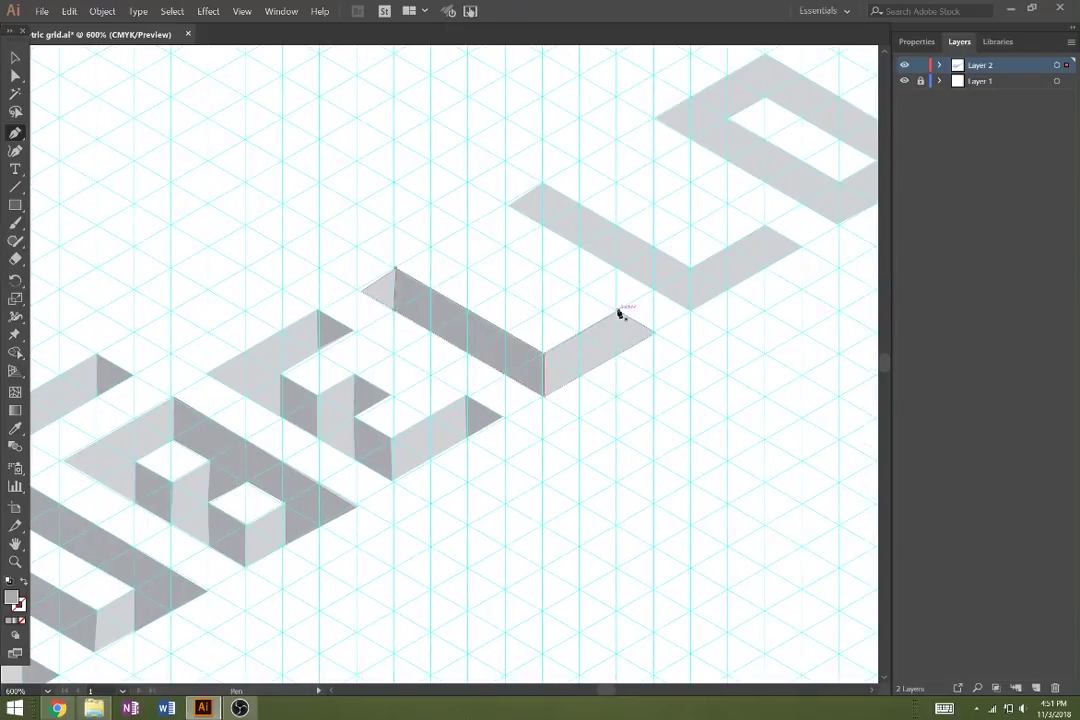
{"action": "left_click", "coordinate": [618, 311]}
Draw medium gray side faces on the long stroke and tip of the lower row's last L
{"action": "left_click", "coordinate": [543, 225]}
{"action": "left_click", "coordinate": [690, 310]}
{"action": "left_click", "coordinate": [690, 268]}
{"action": "left_click", "coordinate": [543, 183]}
{"action": "left_click", "coordinate": [765, 226]}
{"action": "left_click", "coordinate": [765, 268]}
{"action": "left_click", "coordinate": [802, 247]}
{"action": "left_click", "coordinate": [765, 226]}
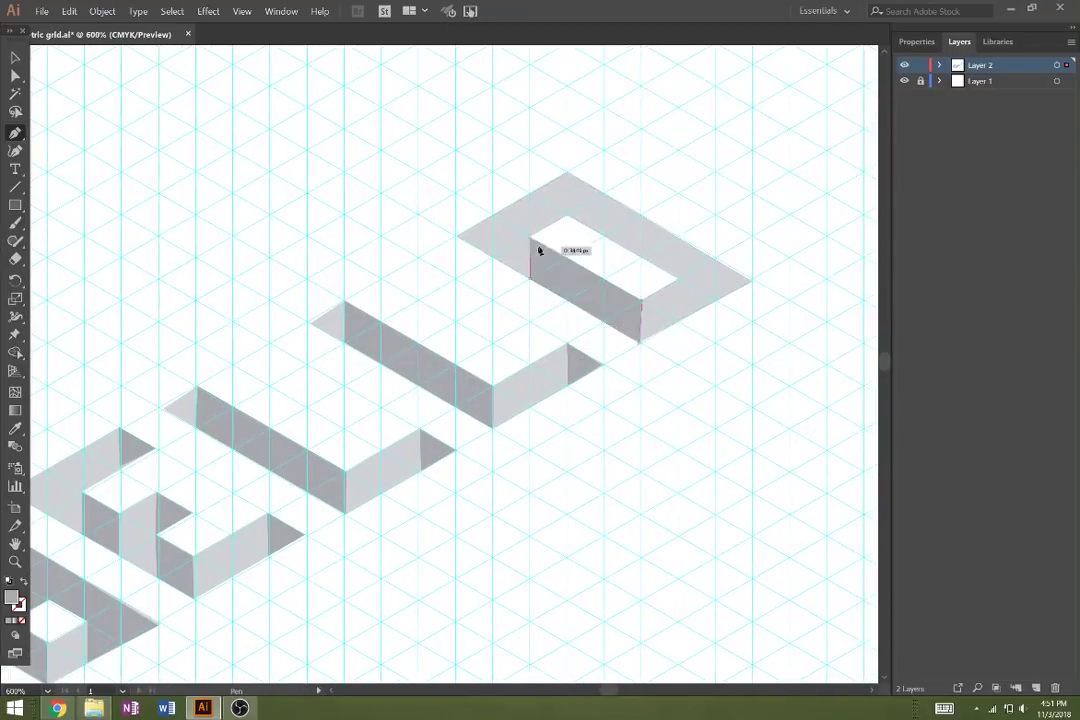
Draw a medium gray side face along the far long stroke of the lower row's last O
{"action": "left_click", "coordinate": [680, 321]}
{"action": "left_click", "coordinate": [752, 281]}
{"action": "left_click", "coordinate": [568, 173]}
Move the upper row's A, C and E together along the grid so the row is centered above the lower row
{"action": "key", "text": "z"}
{"action": "left_click", "coordinate": [395, 477], "text": "alt"}
{"action": "left_click_drag", "start_coordinate": [395, 477], "coordinate": [823, 299]}
{"action": "key", "text": "v"}
{"action": "left_click_drag", "start_coordinate": [96, 333], "coordinate": [212, 446]}
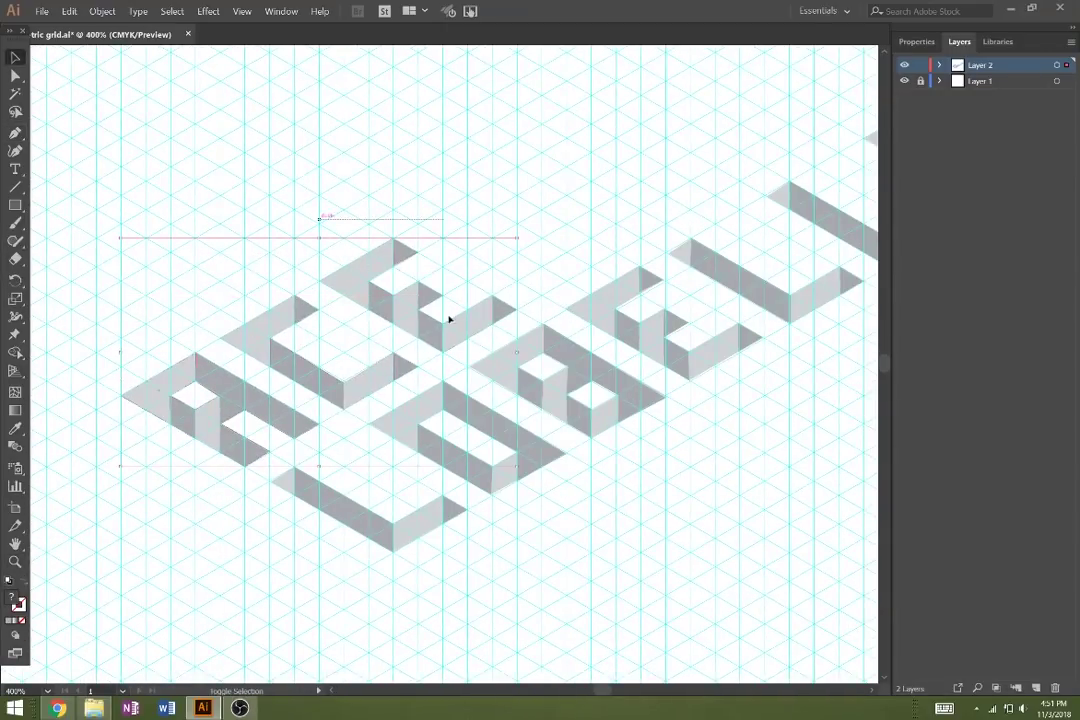
{"action": "left_click_drag", "start_coordinate": [424, 203], "coordinate": [412, 304]}
{"action": "key", "text": "ctrl+z"}
{"action": "left_click_drag", "start_coordinate": [273, 325], "coordinate": [472, 212]}
{"action": "left_click_drag", "start_coordinate": [356, 278], "coordinate": [174, 354]}
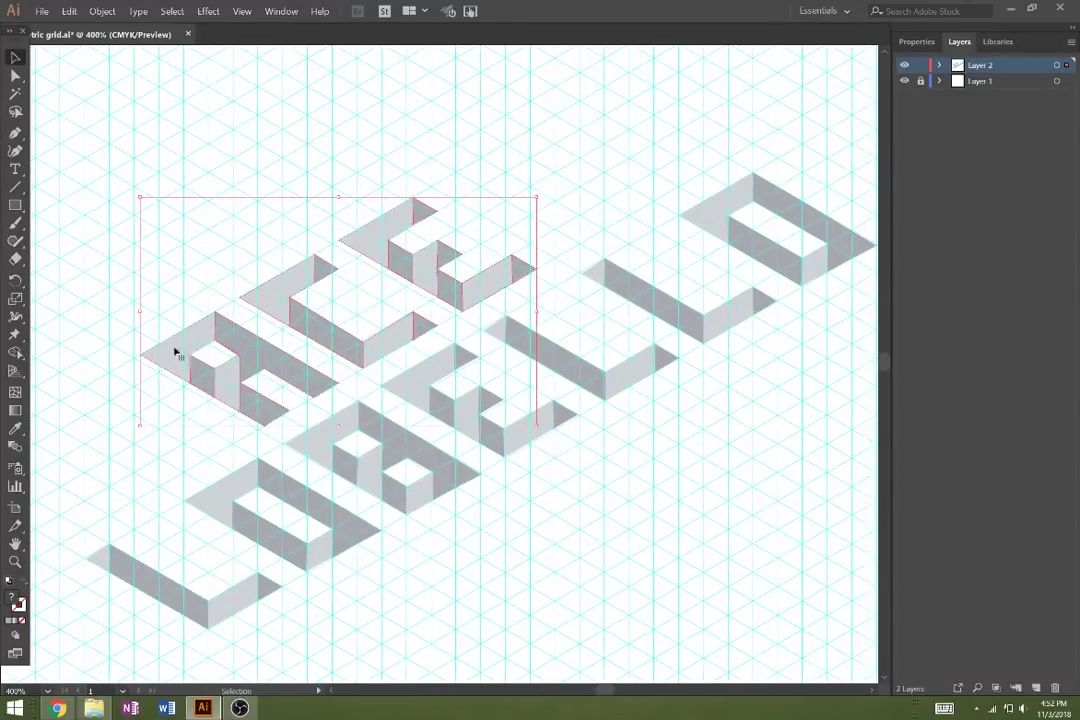
{"action": "left_click_drag", "start_coordinate": [476, 566], "coordinate": [483, 525]}
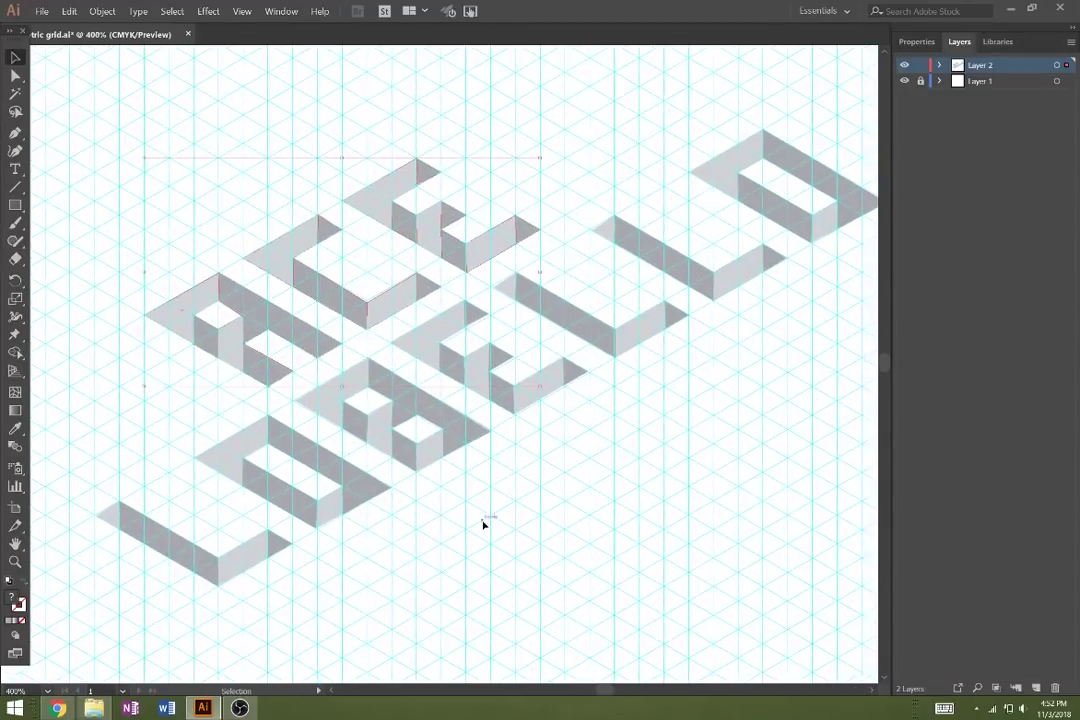
Hide the isometric grid on Layer 1 and deselect the upper row of letters
{"action": "key", "text": "z"}
{"action": "left_click", "coordinate": [528, 565], "text": "alt"}
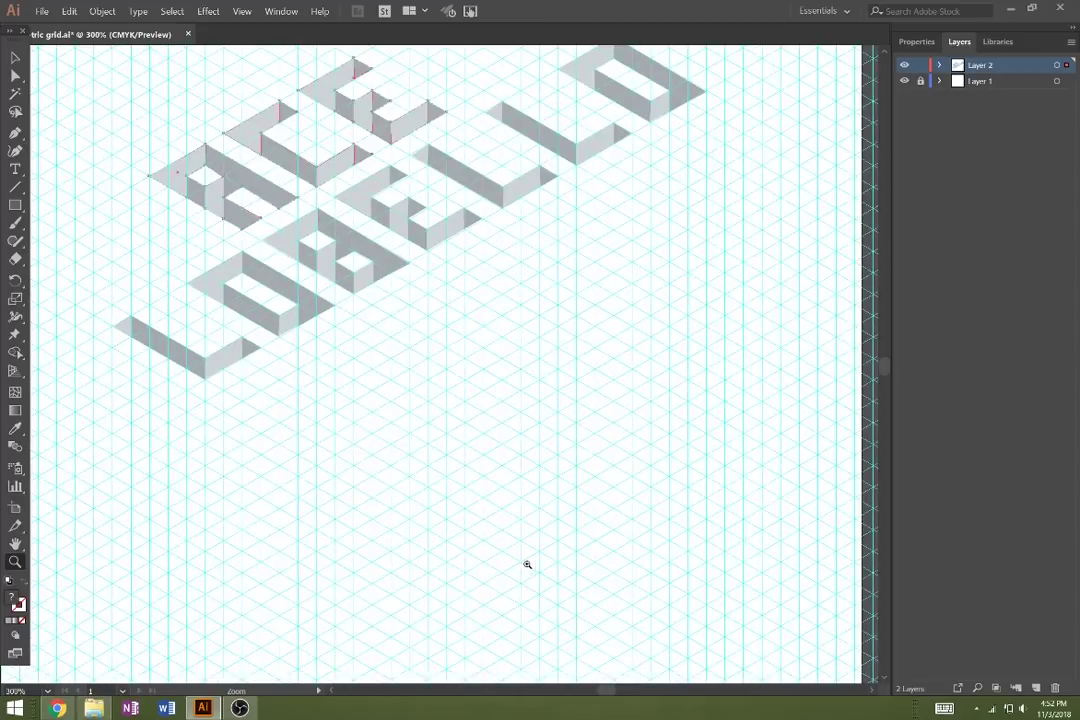
{"action": "left_click_drag", "start_coordinate": [528, 565], "coordinate": [564, 637]}
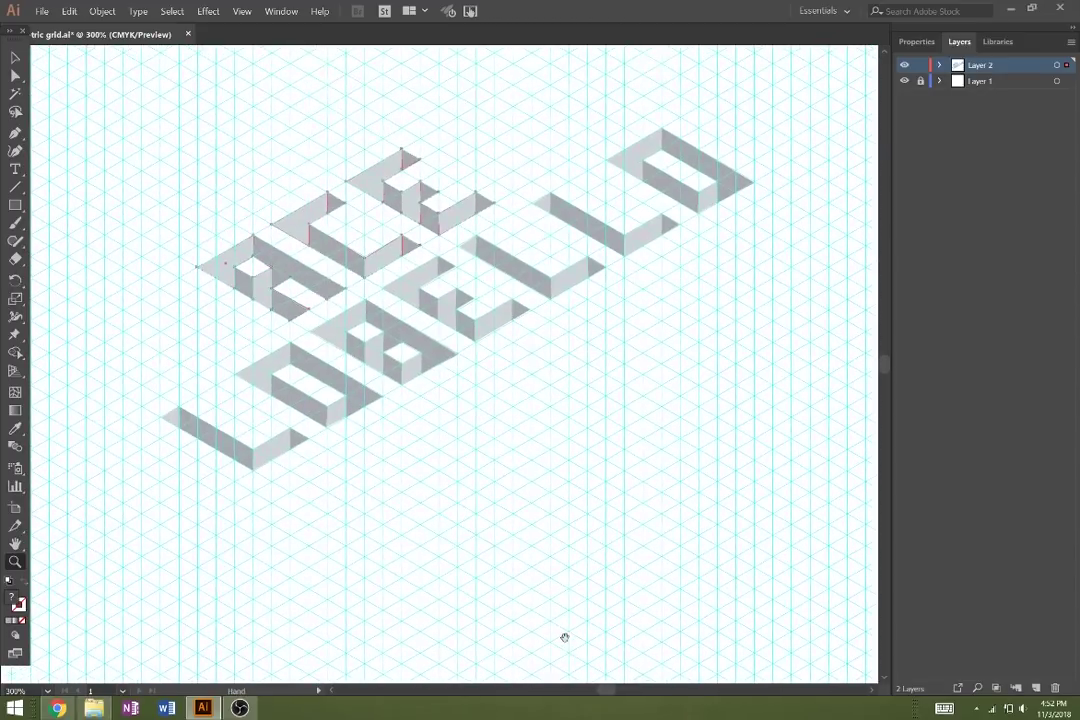
{"action": "left_click", "coordinate": [904, 80]}
{"action": "left_click", "coordinate": [614, 450]}
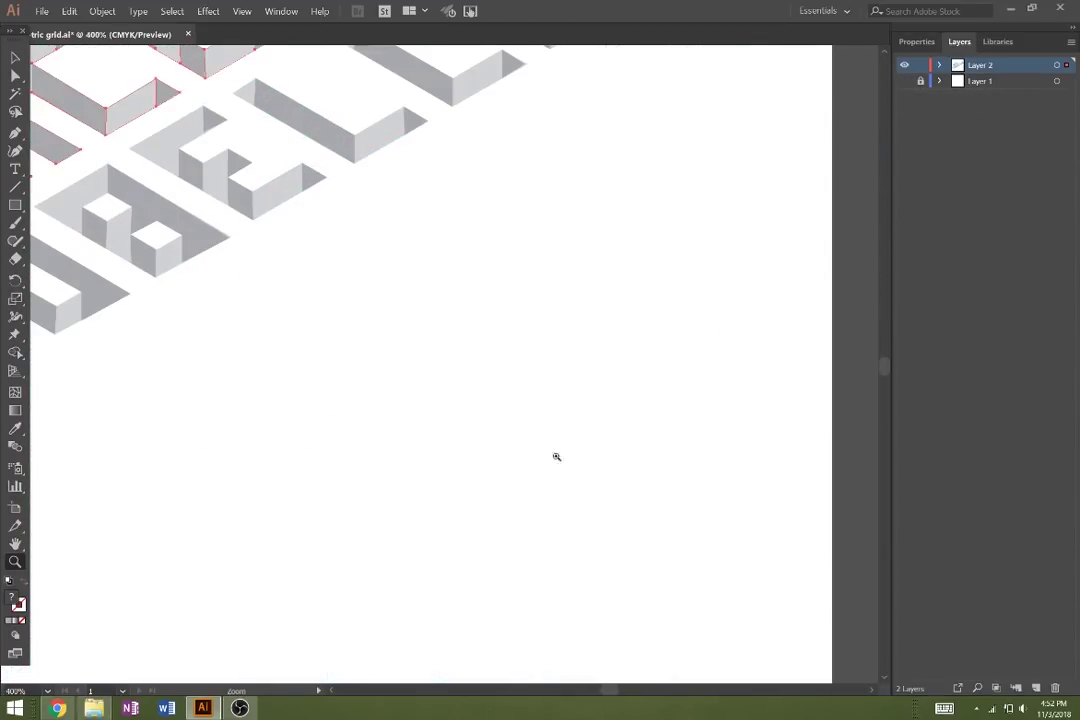
{"action": "left_click", "coordinate": [467, 445], "text": "alt"}
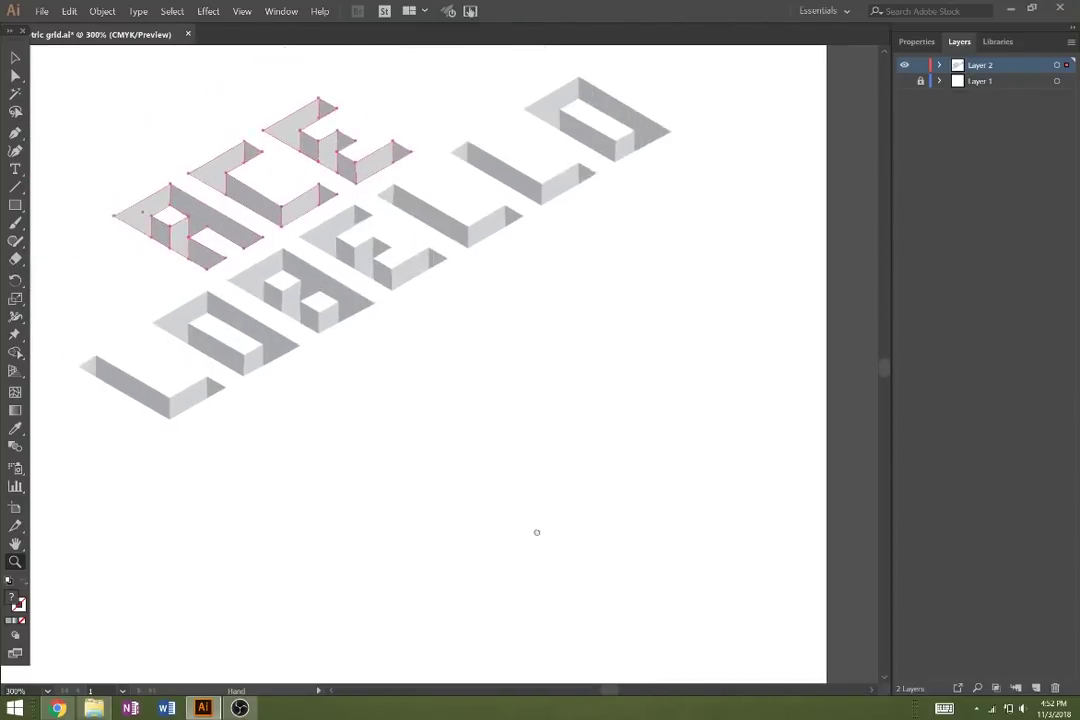
{"action": "key", "text": "v"}
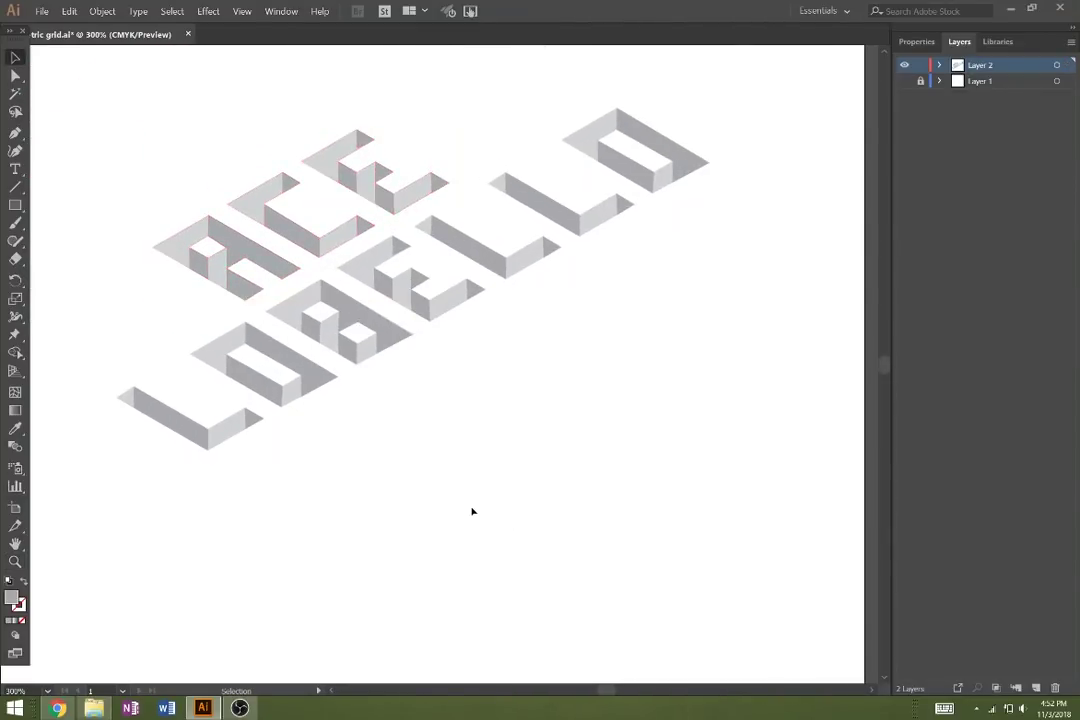
Select all letters of both rows with the whole artboard in view
{"action": "key", "text": "z"}
{"action": "left_click", "coordinate": [431, 491], "text": "alt"}
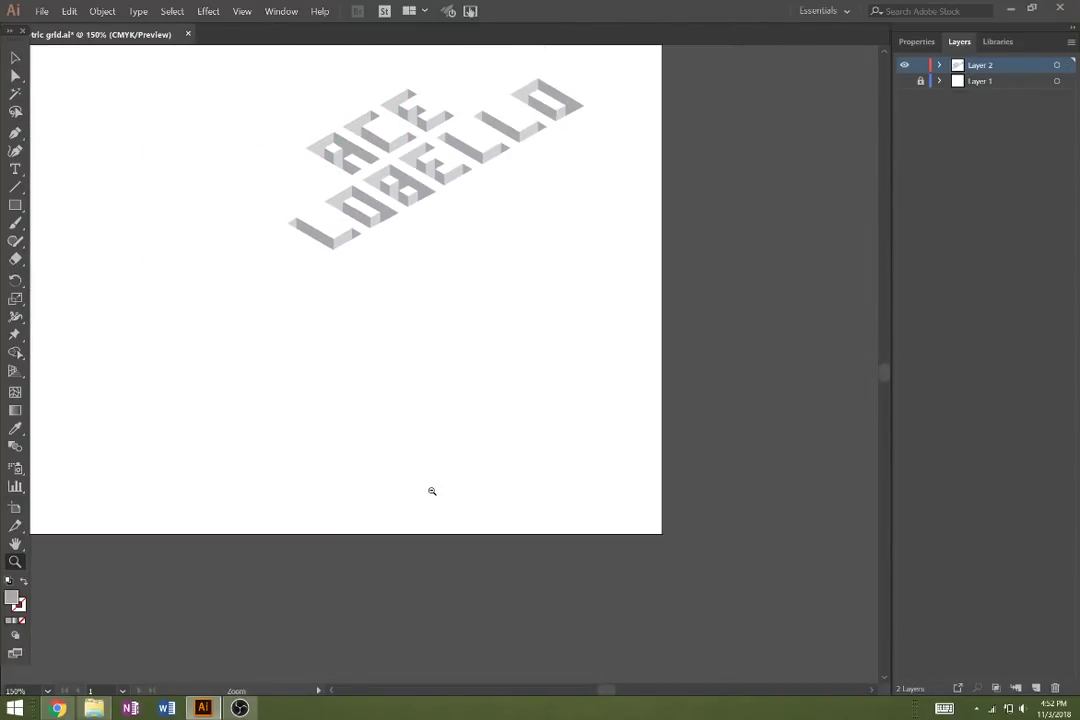
{"action": "left_click_drag", "start_coordinate": [437, 435], "coordinate": [526, 559]}
{"action": "left_click_drag", "start_coordinate": [494, 501], "coordinate": [537, 569]}
{"action": "left_click", "coordinate": [497, 552], "text": "alt"}
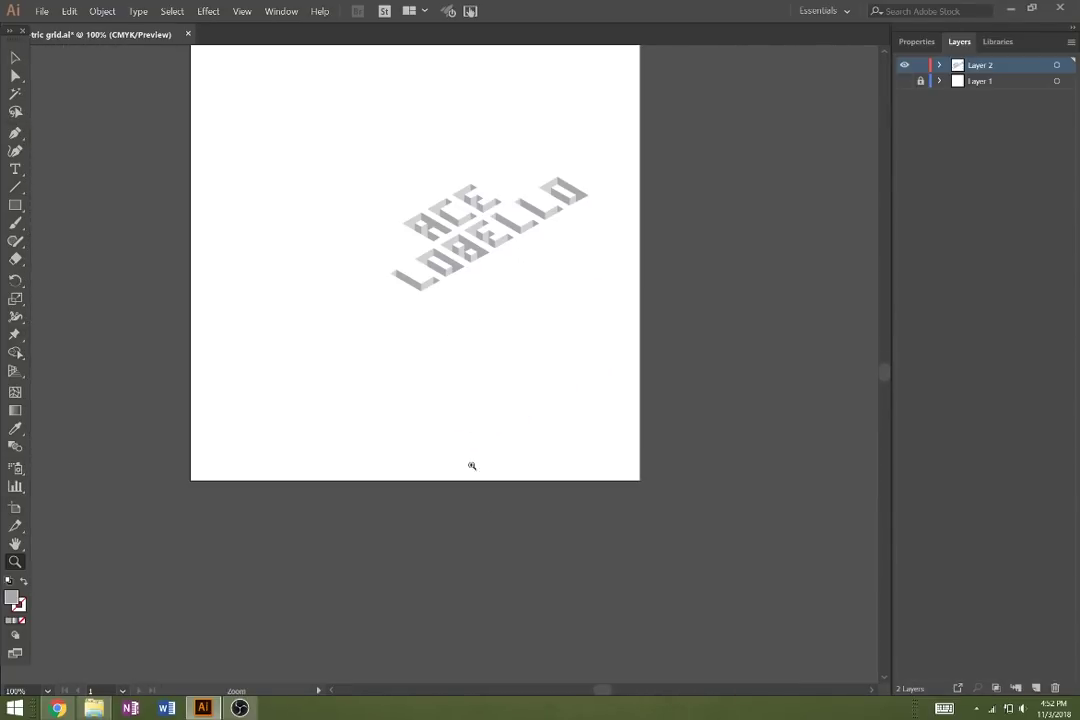
{"action": "left_click_drag", "start_coordinate": [472, 459], "coordinate": [492, 545]}
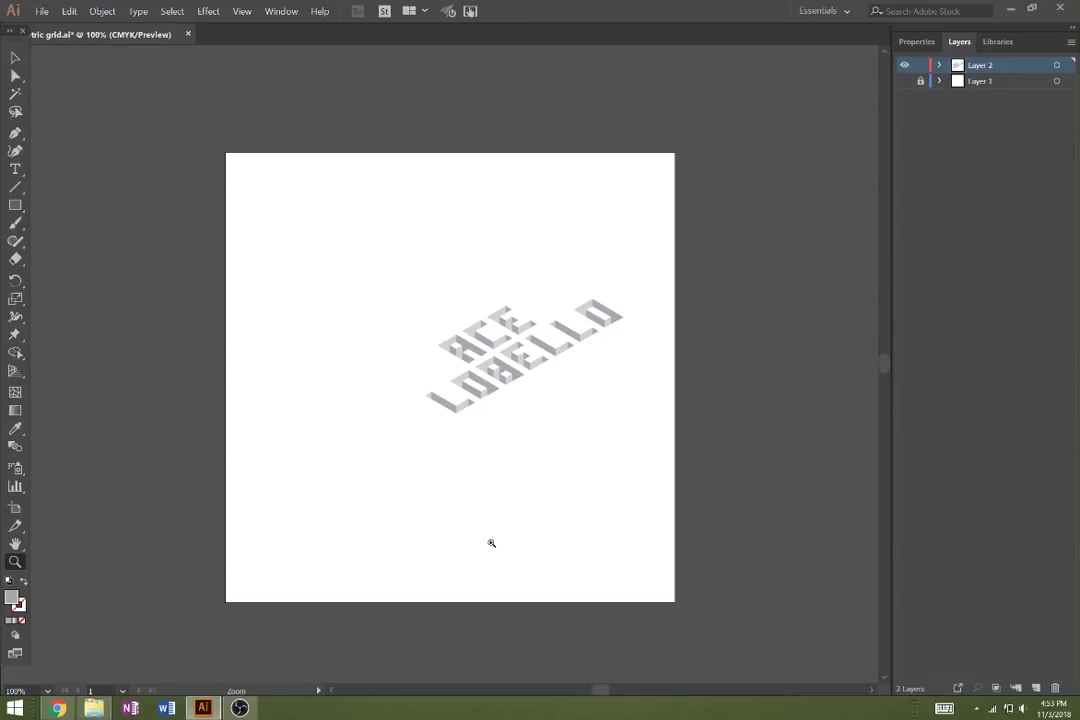
{"action": "key", "text": "v"}
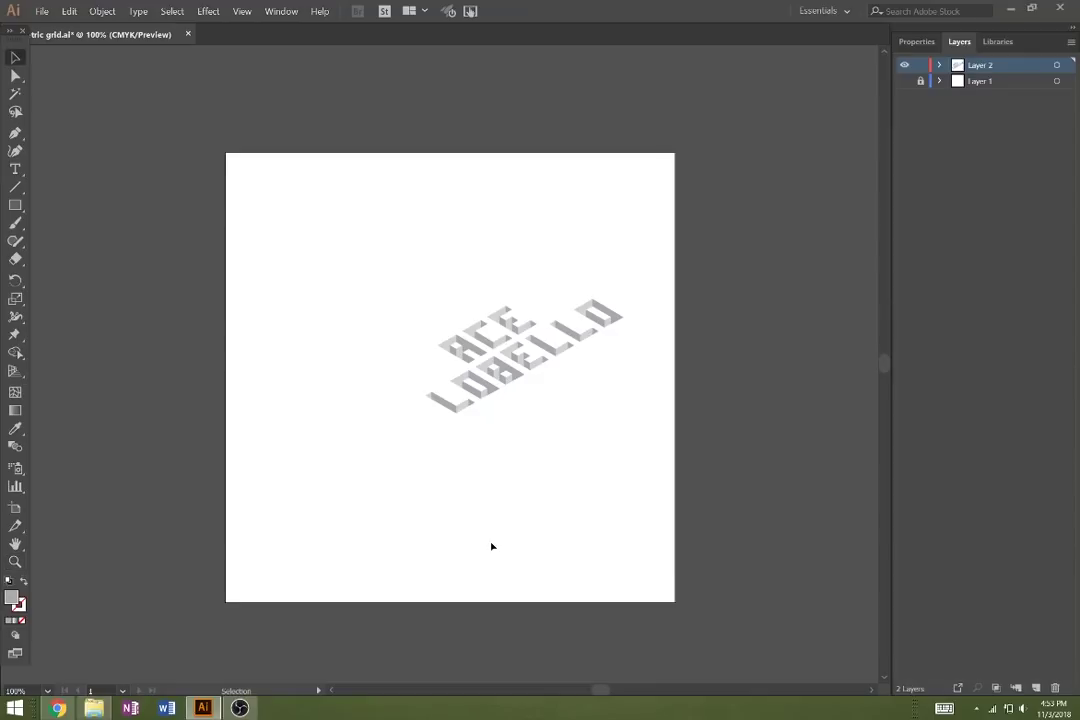
{"action": "left_click_drag", "start_coordinate": [393, 274], "coordinate": [660, 441]}
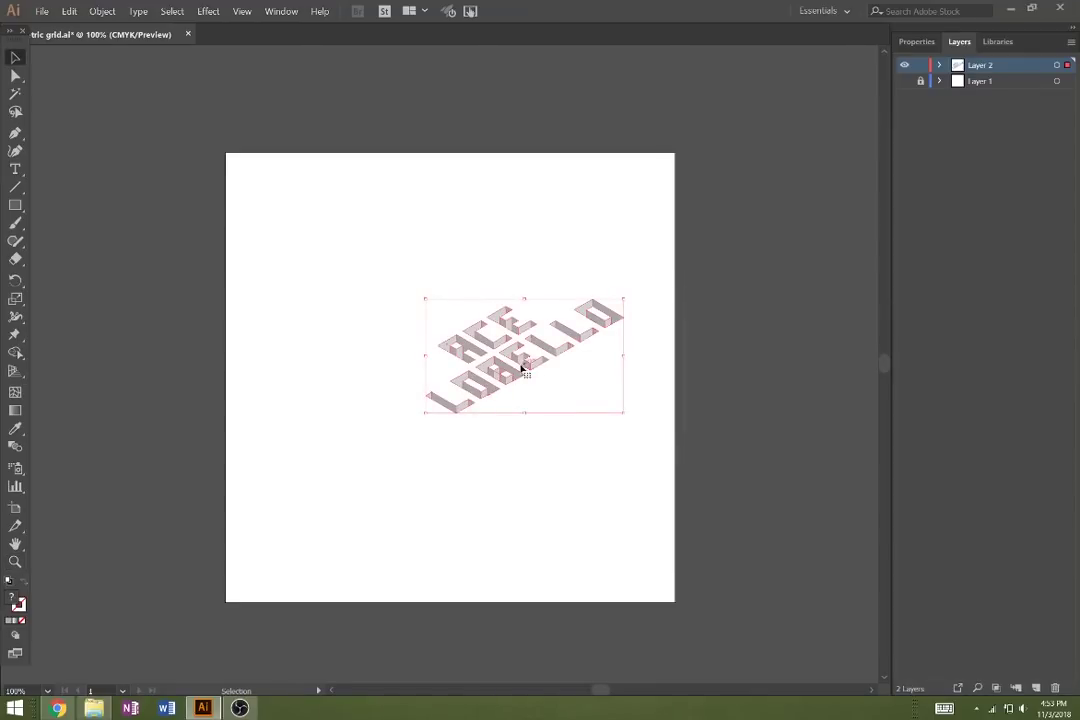
Enlarge both rows of letters together to 829 px wide so they nearly span the artboard's width
{"action": "left_click_drag", "start_coordinate": [426, 414], "coordinate": [236, 591]}
{"action": "left_click_drag", "start_coordinate": [622, 300], "coordinate": [651, 265]}
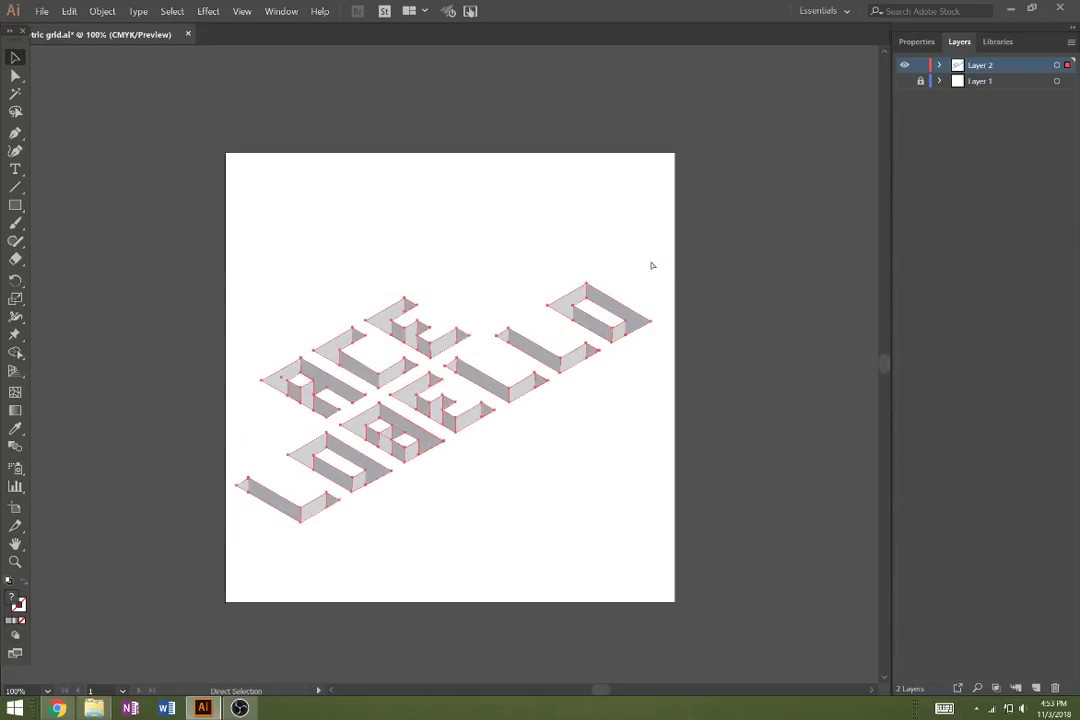
{"action": "left_click", "coordinate": [917, 41]}
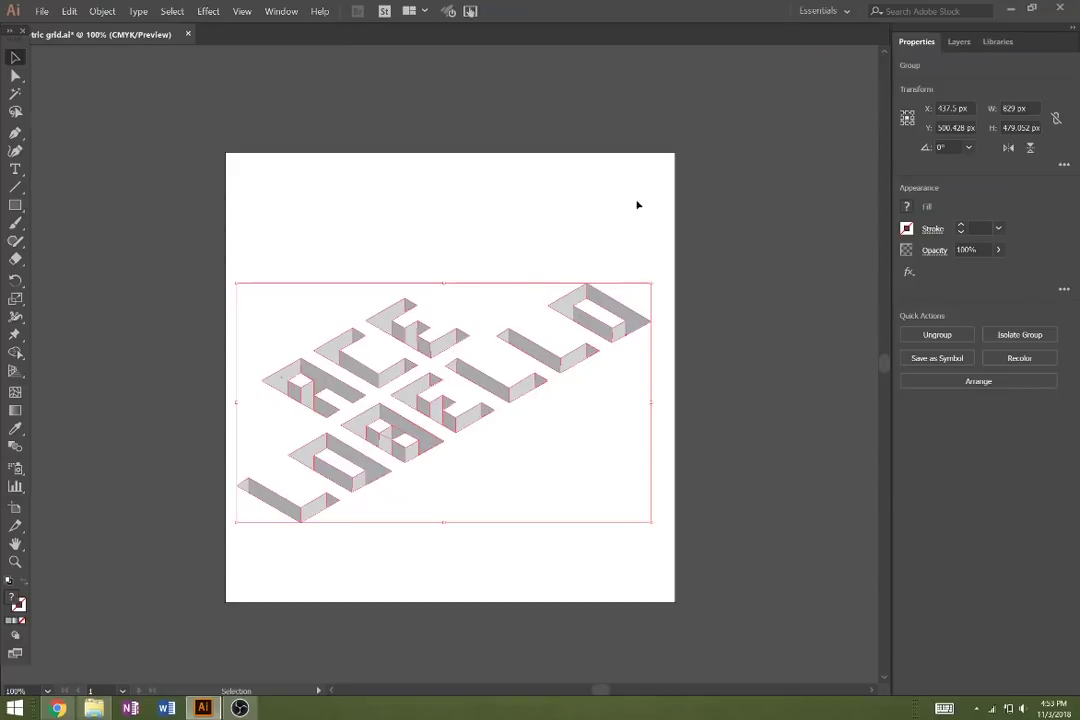
Center the grouped lettering horizontally and vertically on the artboard, and deselect it
{"action": "left_click", "coordinate": [281, 11]}
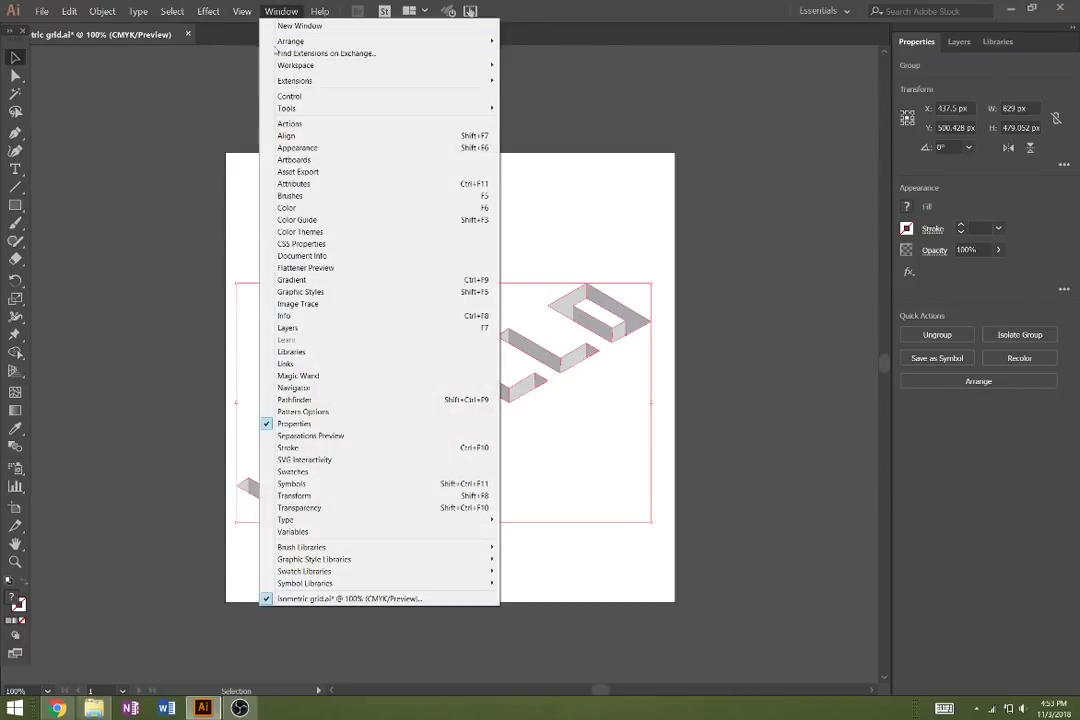
{"action": "left_click", "coordinate": [287, 136]}
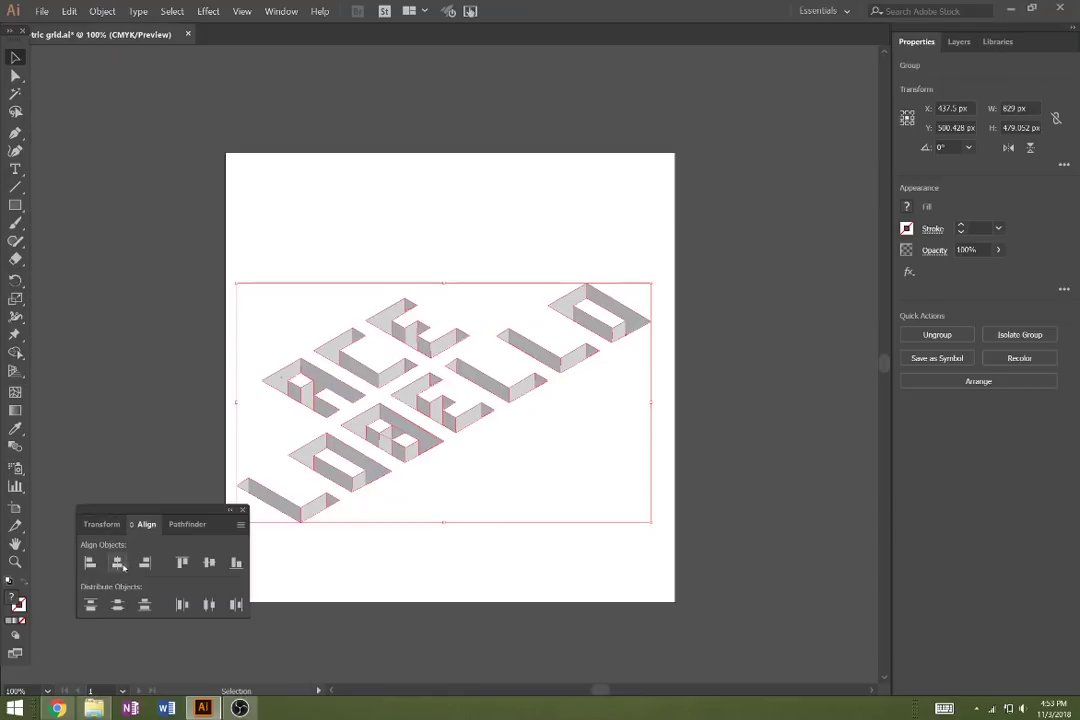
{"action": "left_click", "coordinate": [209, 562]}
{"action": "left_click", "coordinate": [464, 613]}
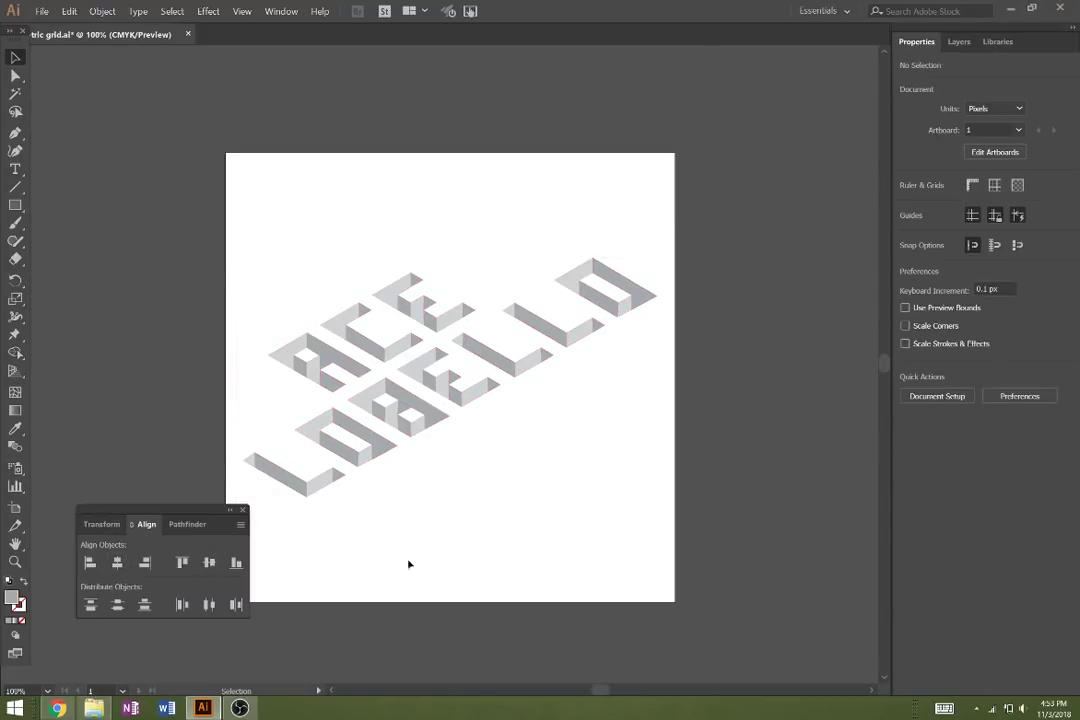
{"action": "key", "text": "ctrl+a"}
{"action": "left_click", "coordinate": [464, 613]}
{"action": "left_click", "coordinate": [646, 301]}
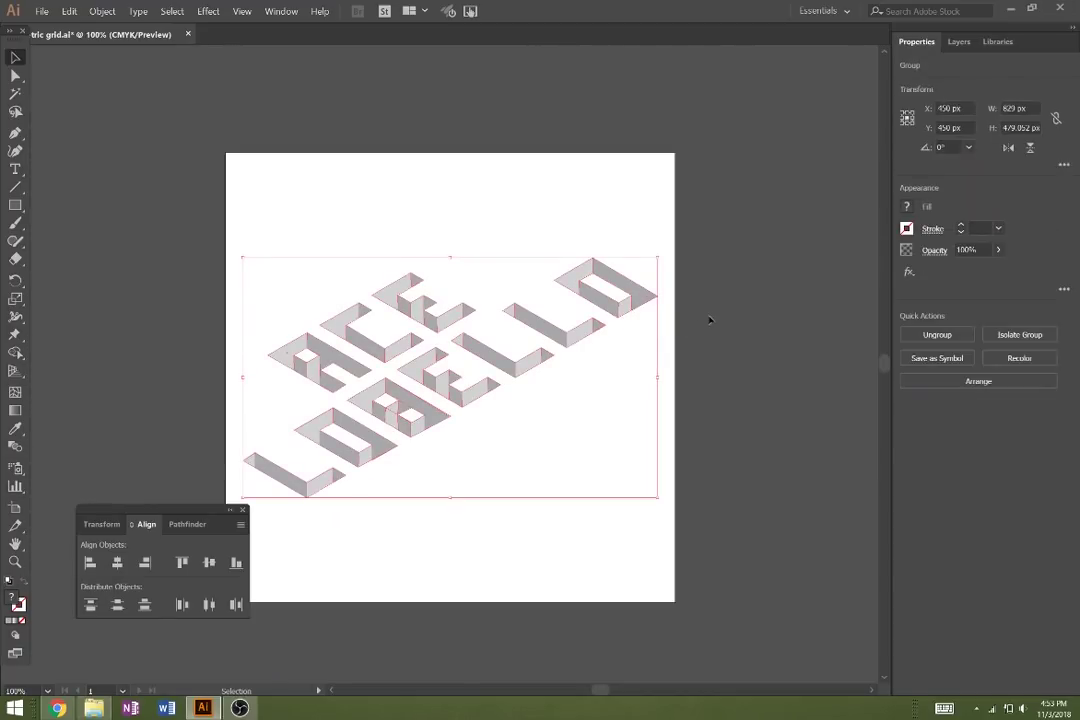
{"action": "left_click", "coordinate": [709, 320]}
{"action": "left_click", "coordinate": [646, 301]}
{"action": "left_click", "coordinate": [703, 335]}
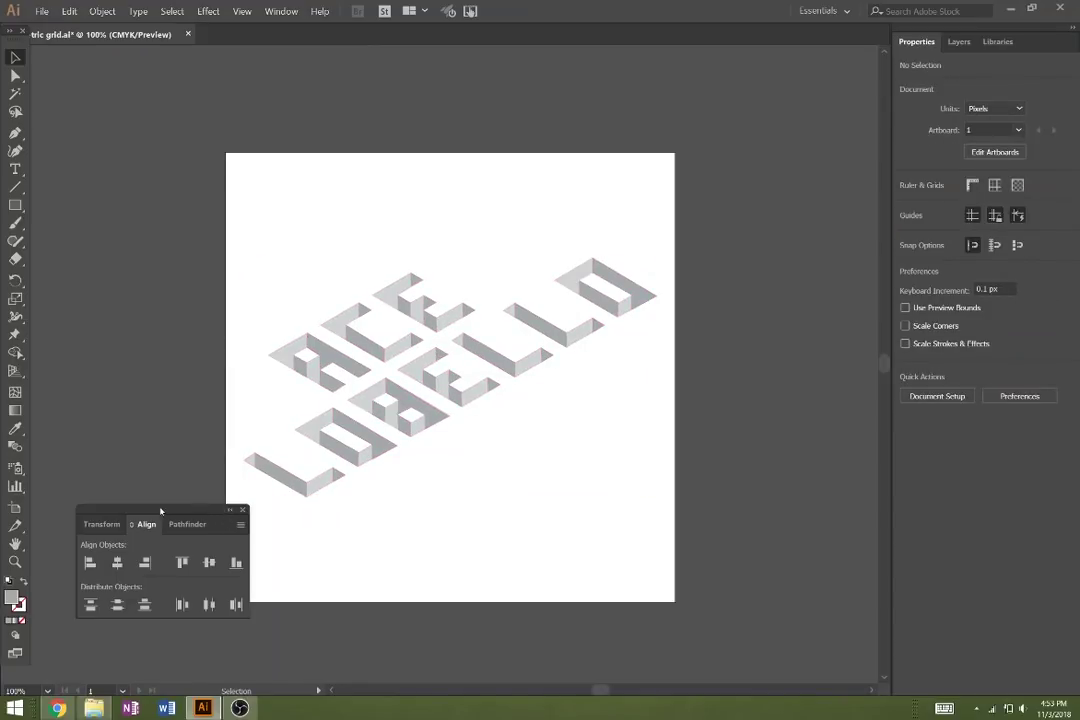
Set up an export of the lettering in PNG format with a new file name starting with "isometric"
{"action": "left_click_drag", "start_coordinate": [133, 512], "coordinate": [56, 488]}
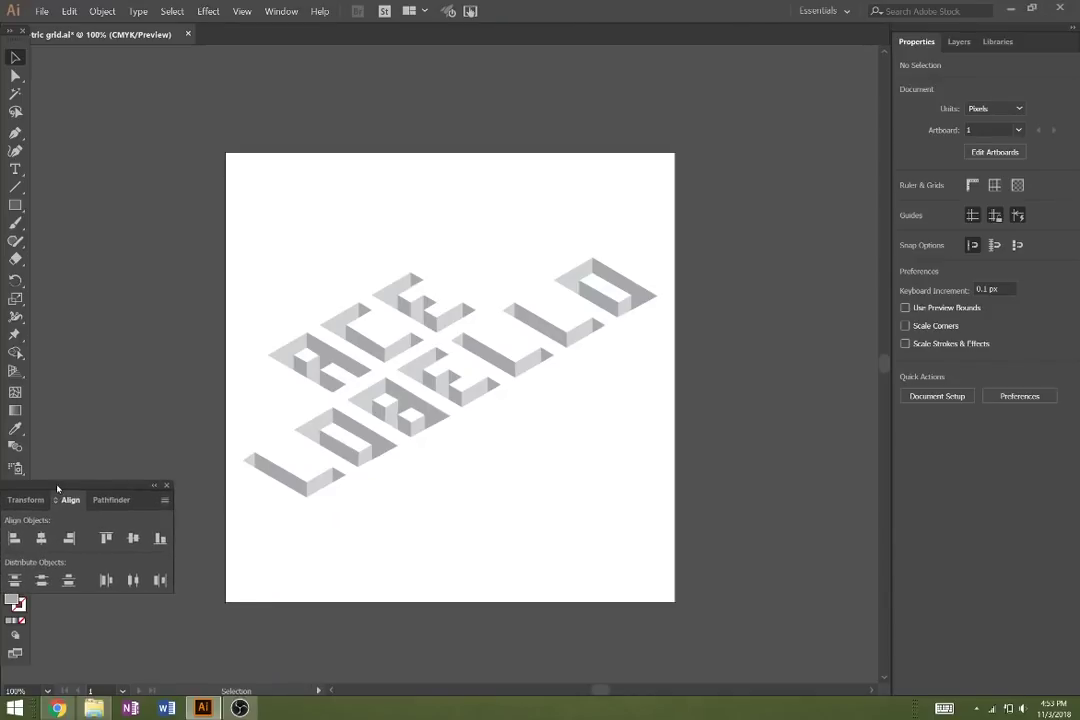
{"action": "left_click", "coordinate": [42, 12]}
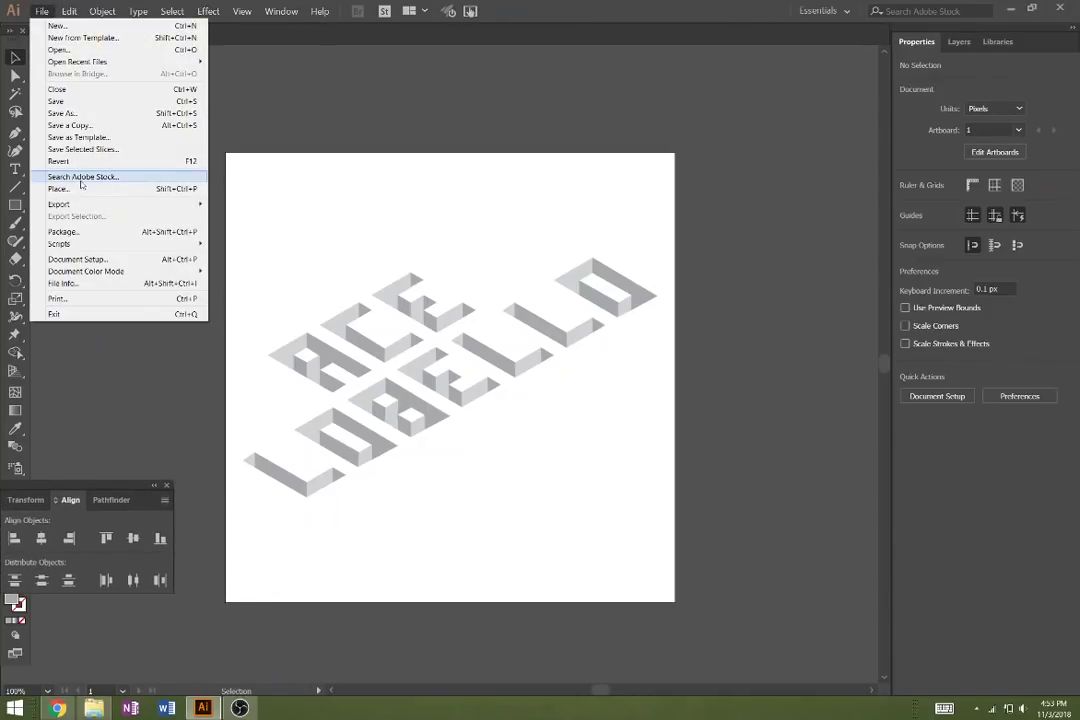
{"action": "mouse_move", "coordinate": [80, 205]}
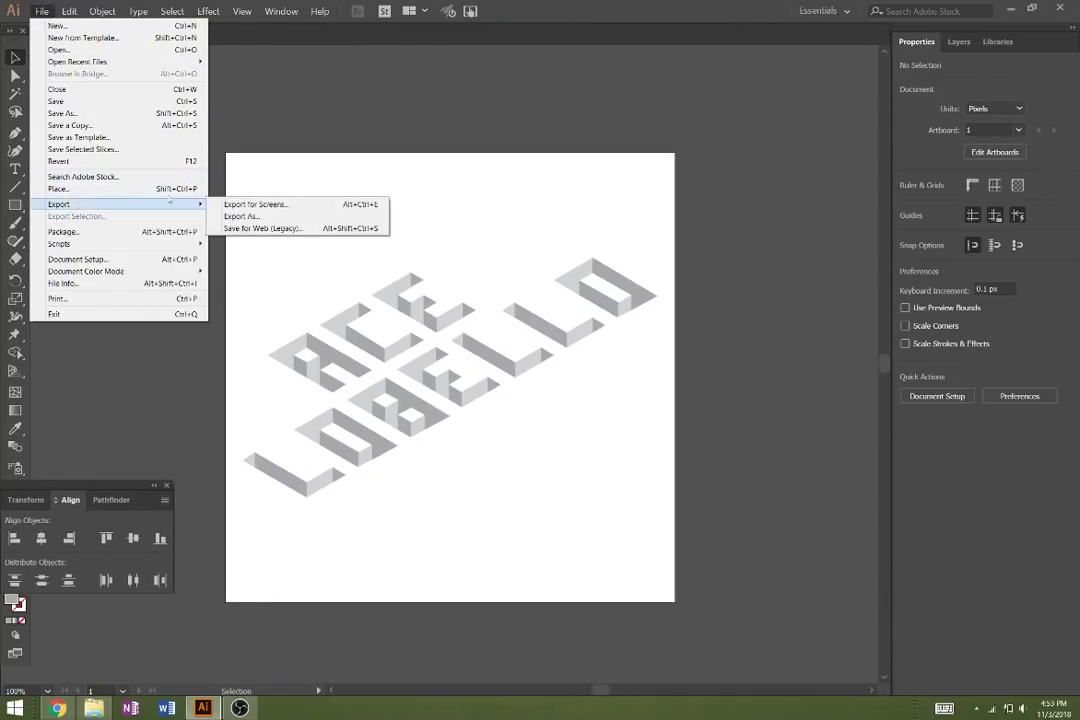
{"action": "left_click", "coordinate": [220, 216]}
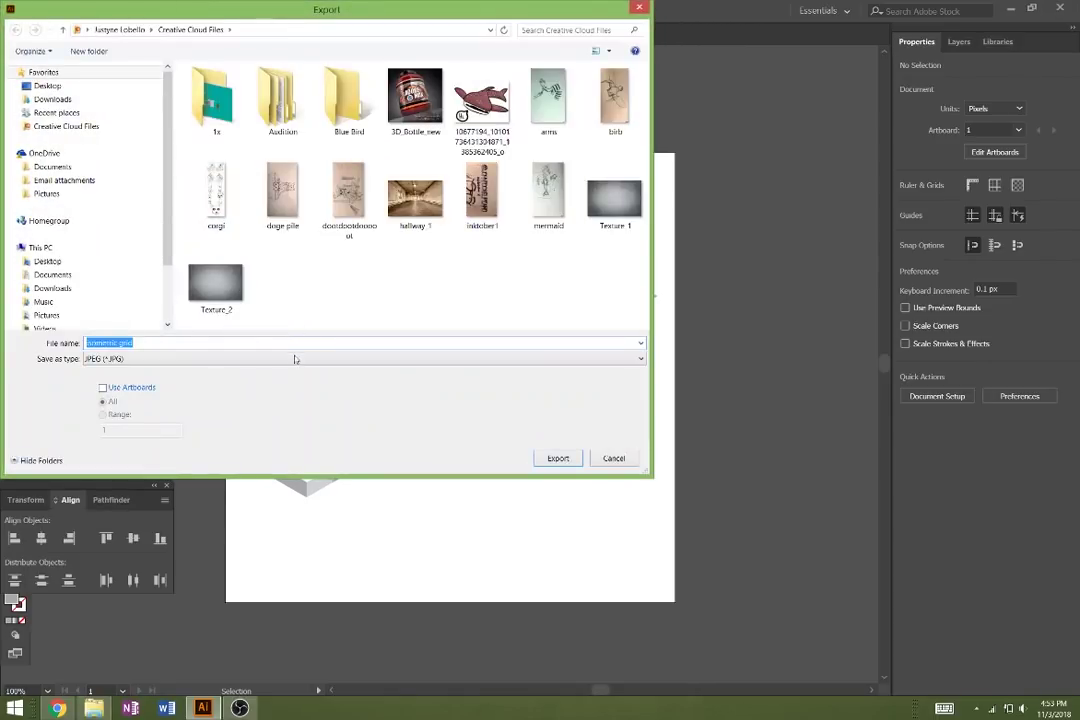
{"action": "left_click", "coordinate": [230, 357]}
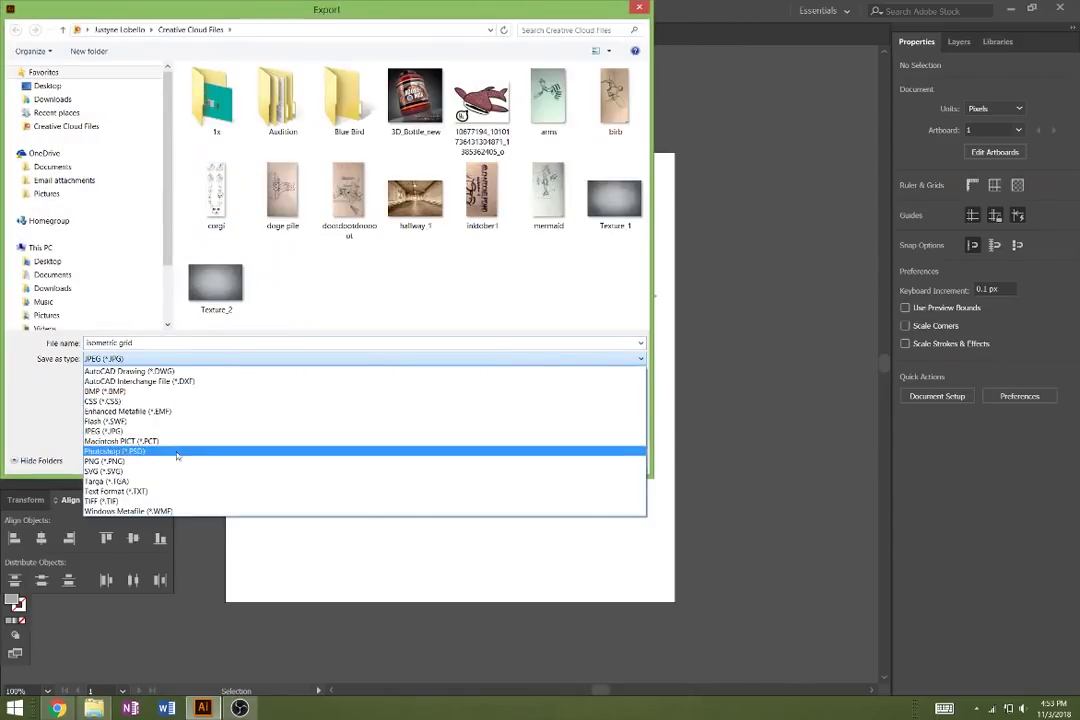
{"action": "left_click", "coordinate": [225, 462]}
{"action": "left_click", "coordinate": [194, 345]}
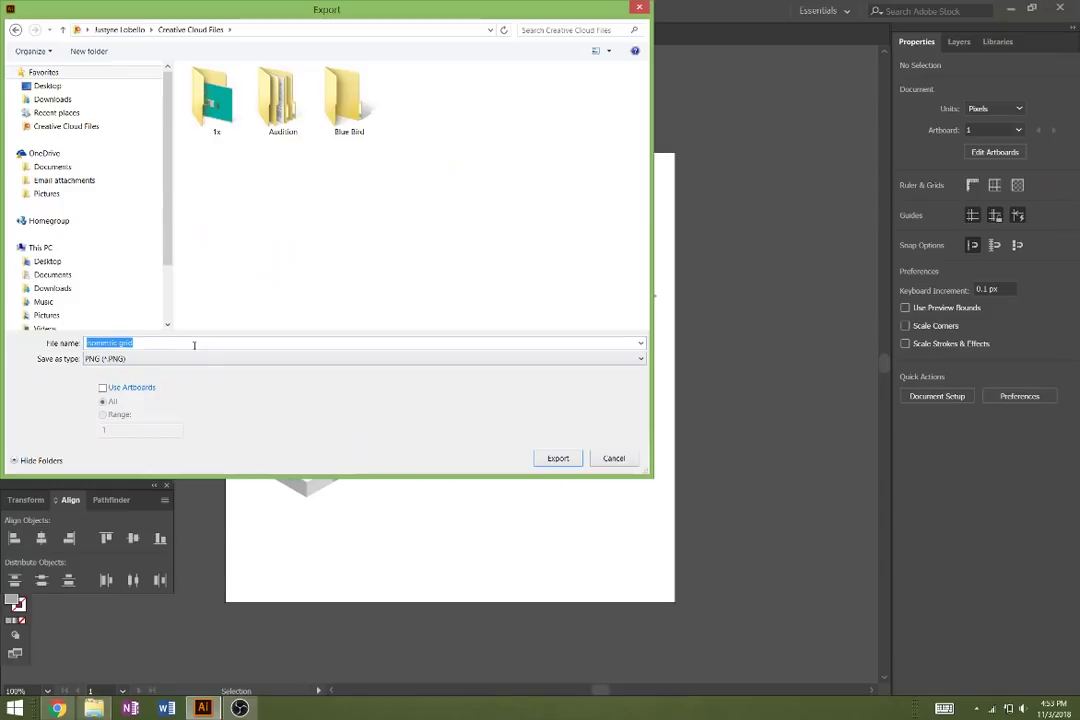
{"action": "type", "text": "isometric le"}
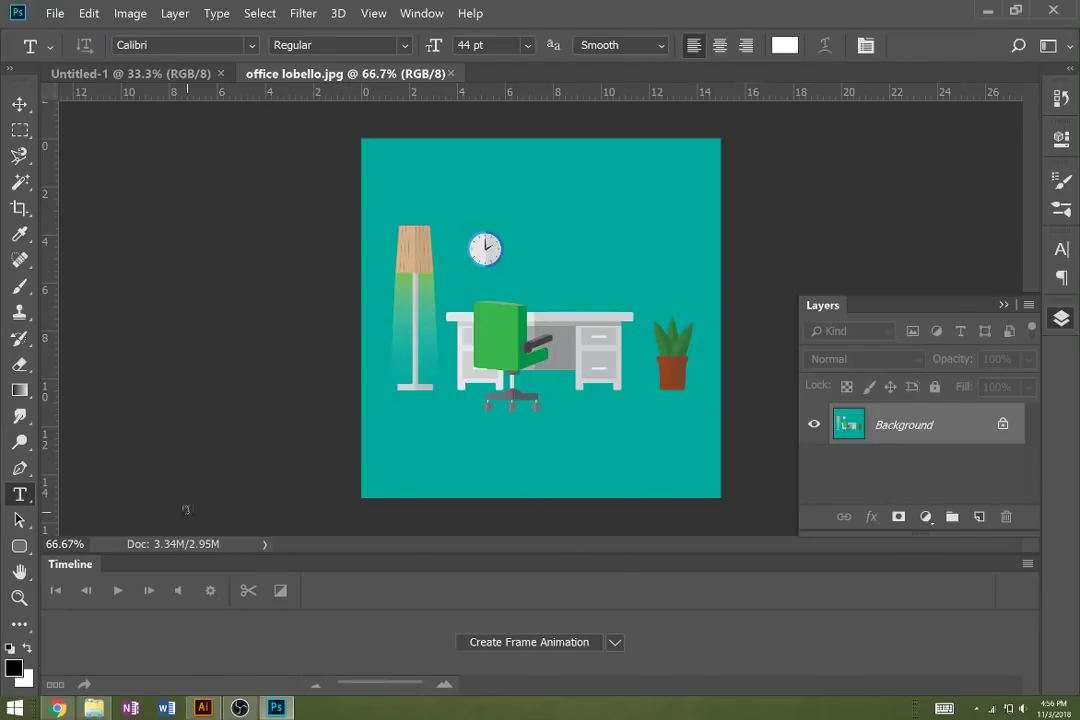
In Photoshop, place the exported PNG "isometric grid" from the Pictures folder as an embedded image in the office illustration
{"action": "left_click", "coordinate": [54, 13]}
{"action": "left_click", "coordinate": [92, 327]}
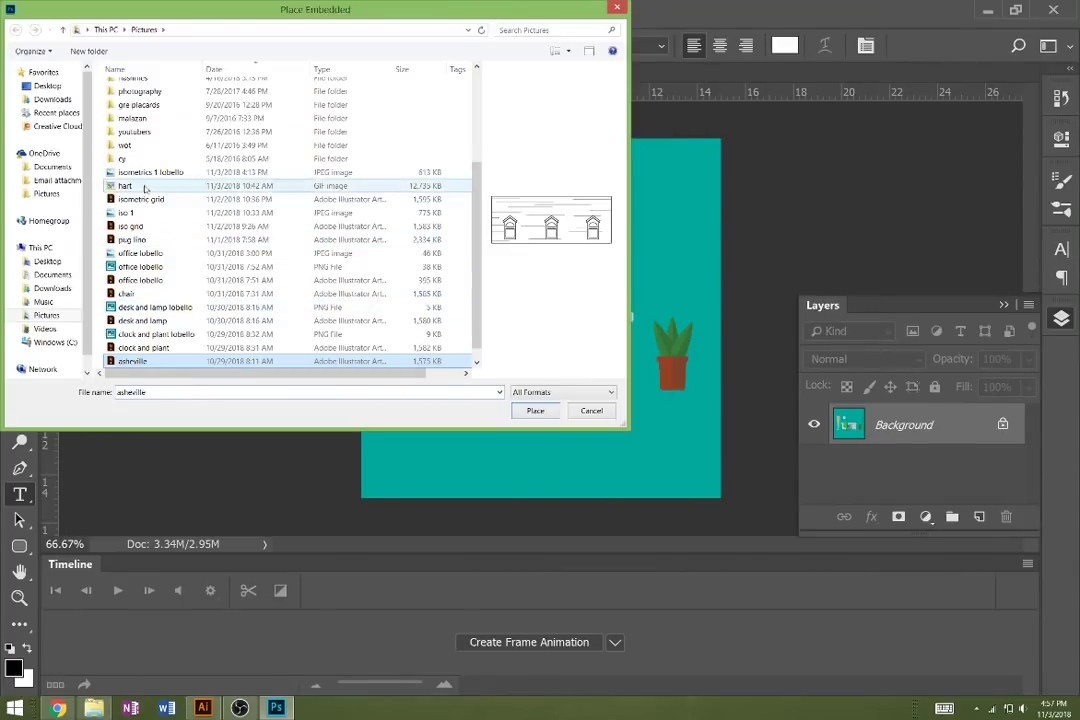
{"action": "left_click", "coordinate": [190, 172]}
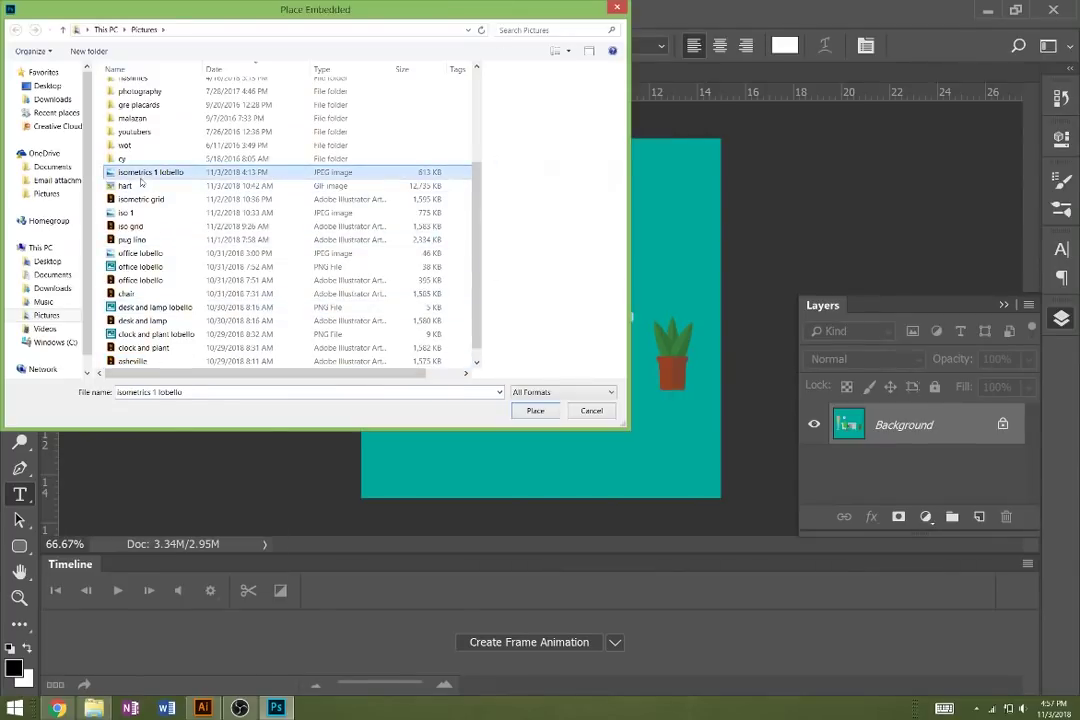
{"action": "left_click", "coordinate": [485, 32]}
{"action": "left_click", "coordinate": [146, 318]}
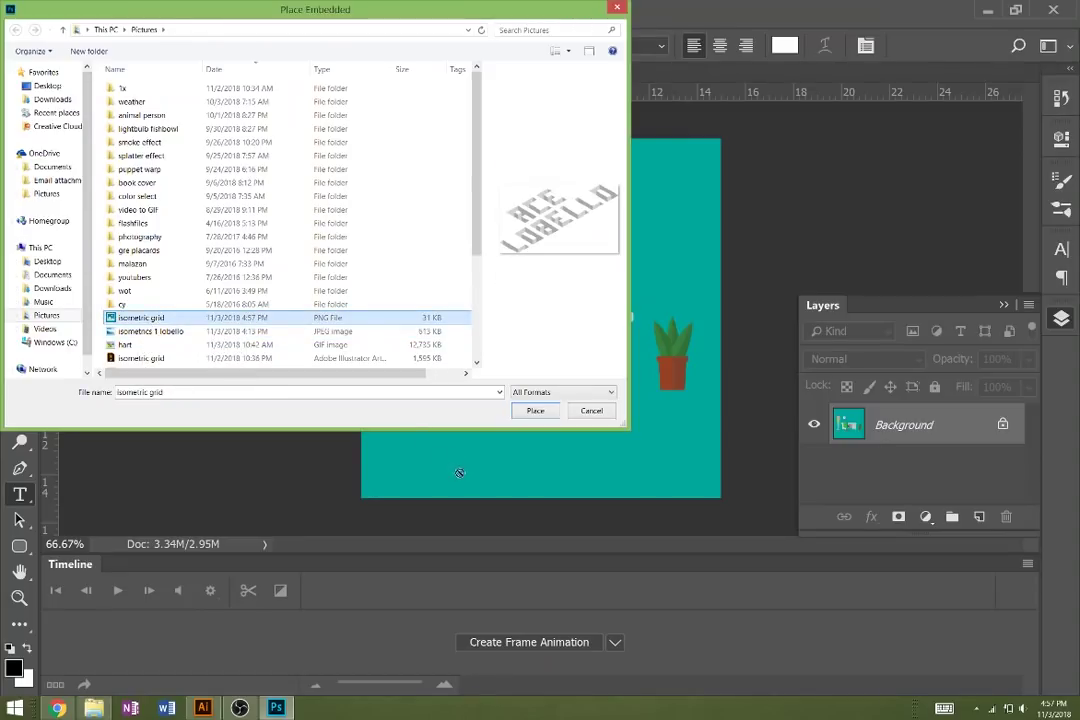
{"action": "left_click", "coordinate": [535, 411]}
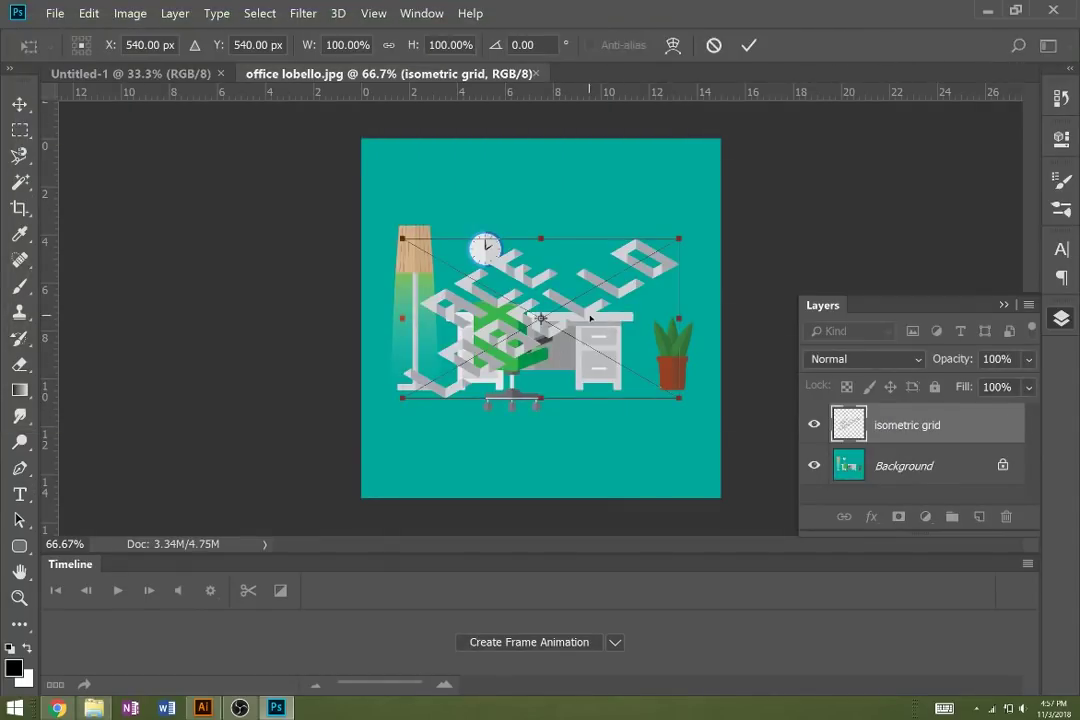
Scale the placed lettering to about 40% and position it on the floor below the lamp, near the image's lower-left corner
{"action": "left_click_drag", "start_coordinate": [570, 318], "coordinate": [593, 398]}
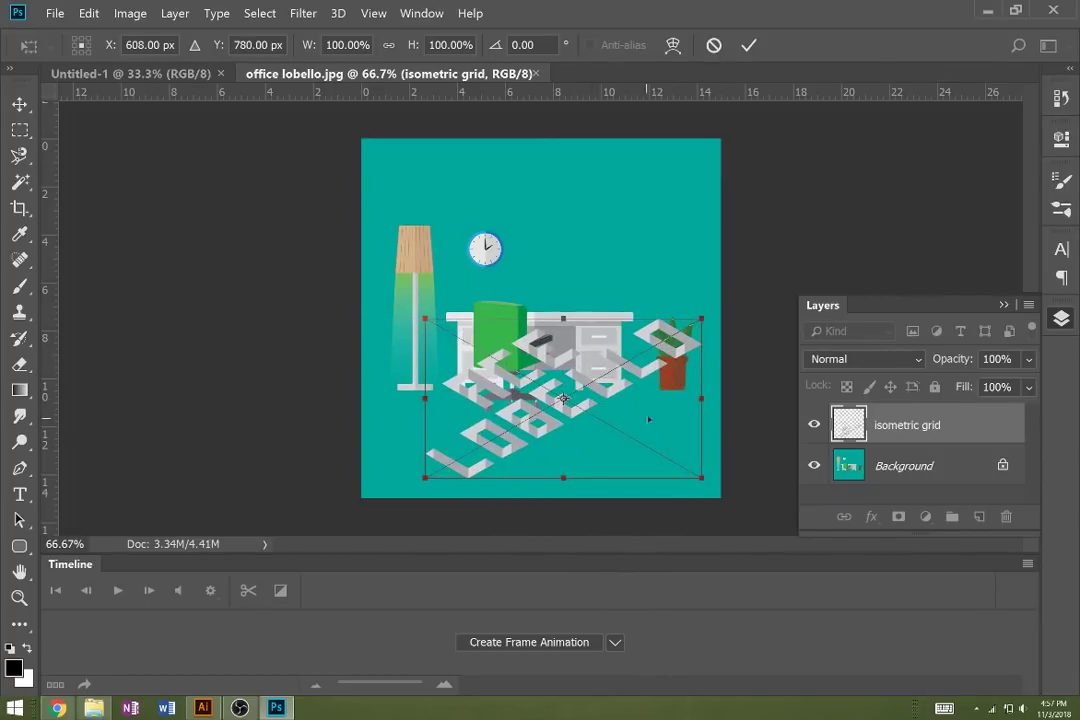
{"action": "left_click_drag", "start_coordinate": [700, 318], "coordinate": [530, 418]}
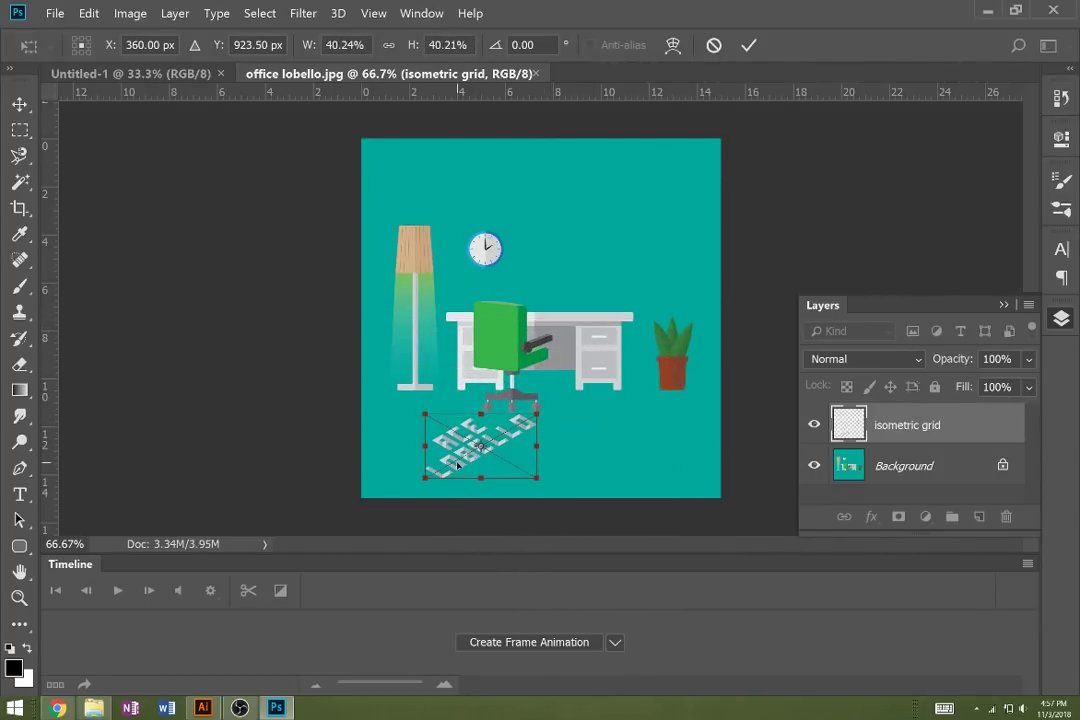
{"action": "left_click_drag", "start_coordinate": [474, 465], "coordinate": [413, 471]}
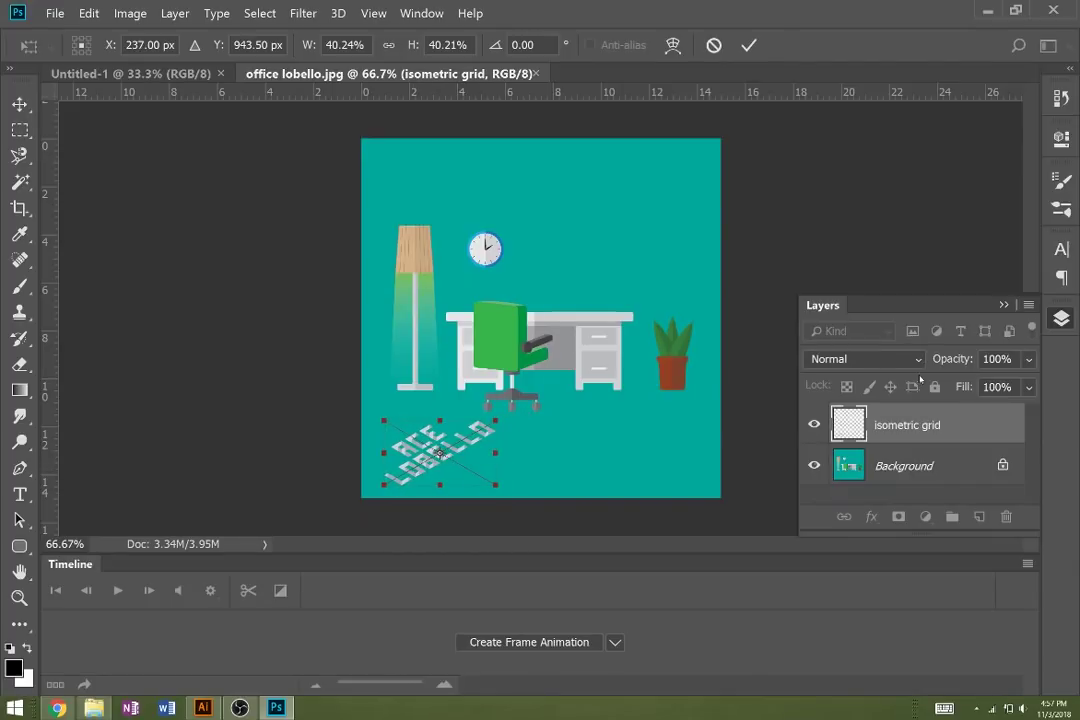
{"action": "key", "text": "Return"}
Set the blend mode of the placed lettering layer to Overlay
{"action": "key", "text": "t"}
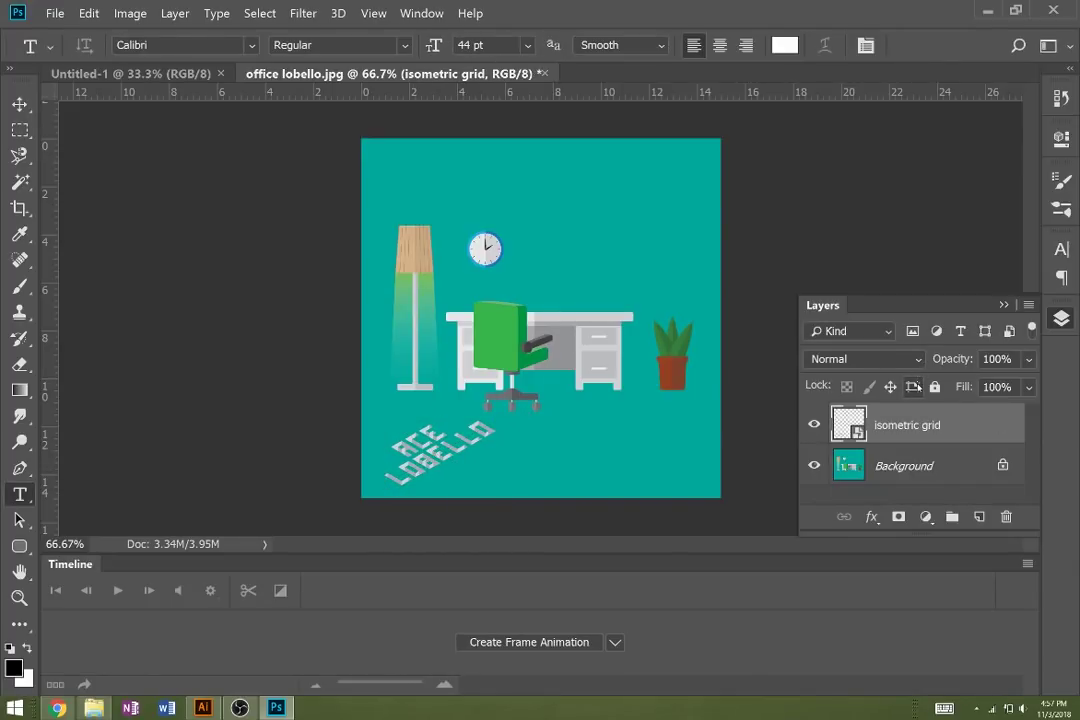
{"action": "left_click", "coordinate": [916, 358]}
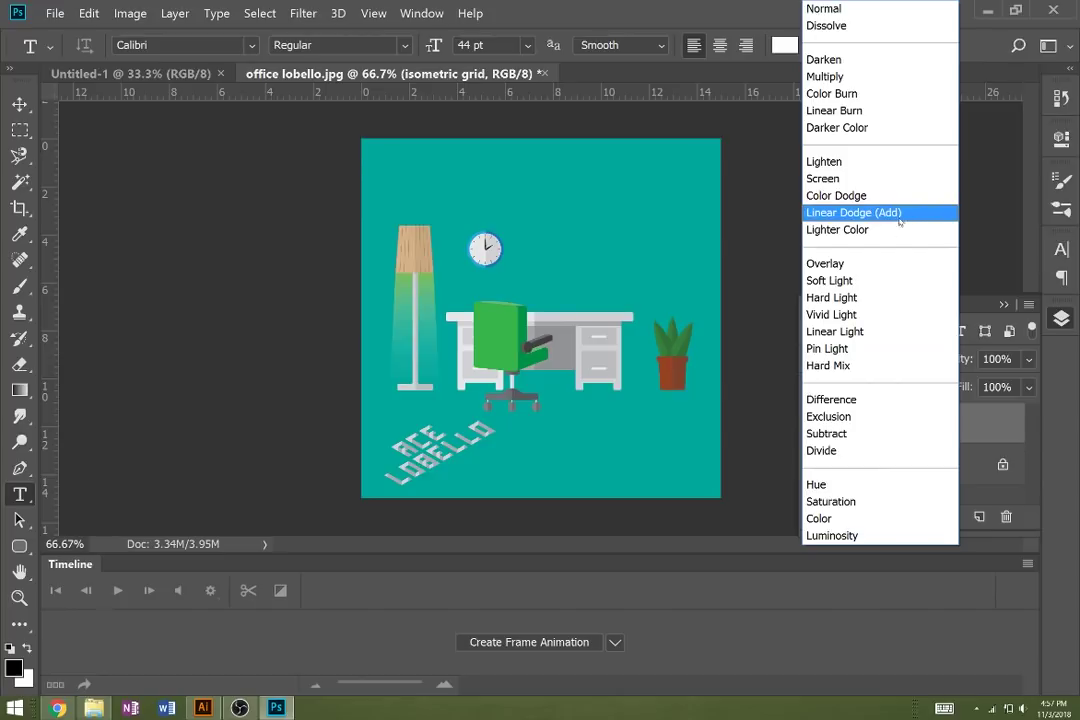
{"action": "left_click", "coordinate": [890, 264]}
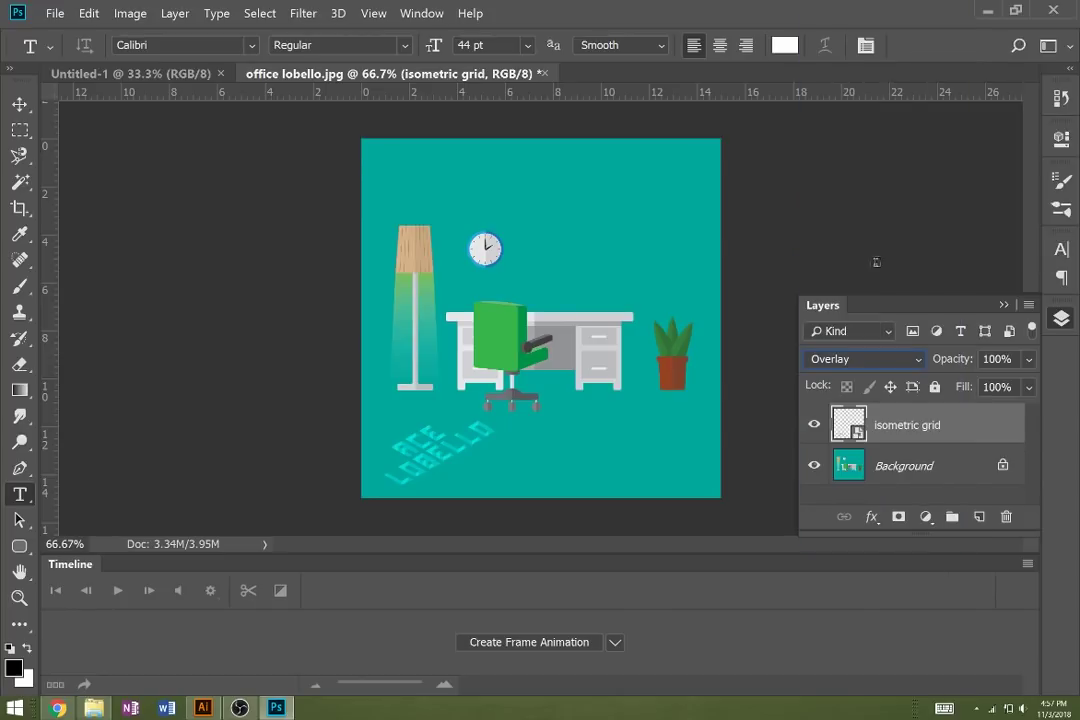
{"action": "left_click", "coordinate": [548, 488]}
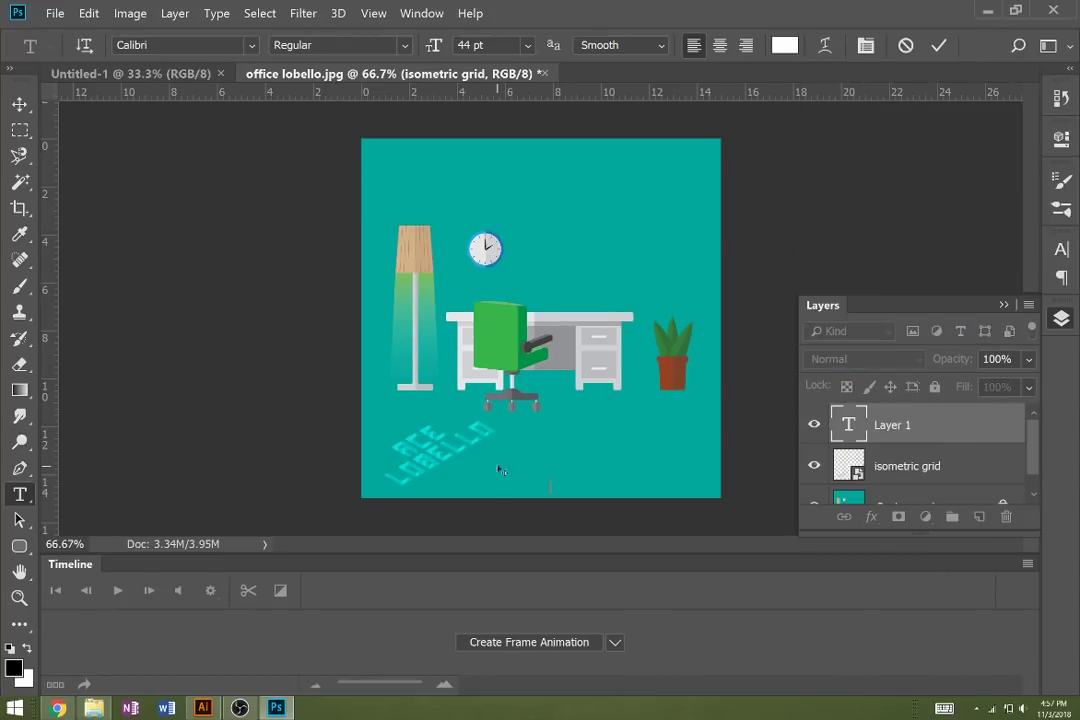
{"action": "left_click", "coordinate": [564, 515]}
Examine up close how the Overlay lettering blends with the teal floor beneath the lamp and chair
{"action": "key", "text": "z"}
{"action": "left_click", "coordinate": [454, 455]}
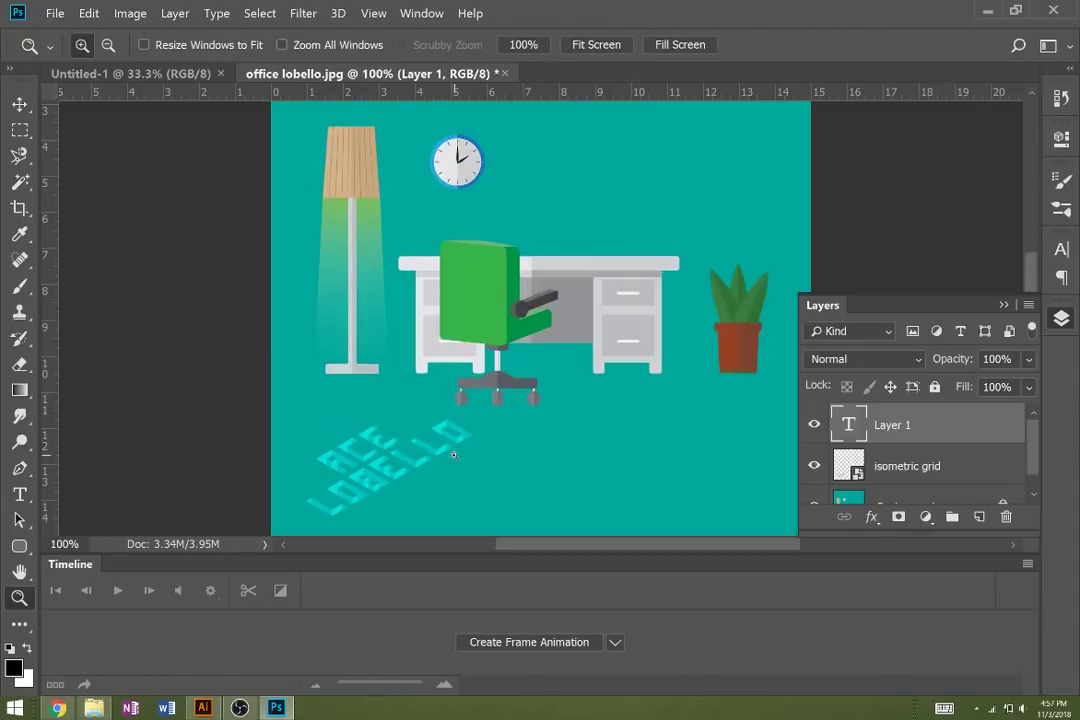
{"action": "left_click", "coordinate": [401, 440]}
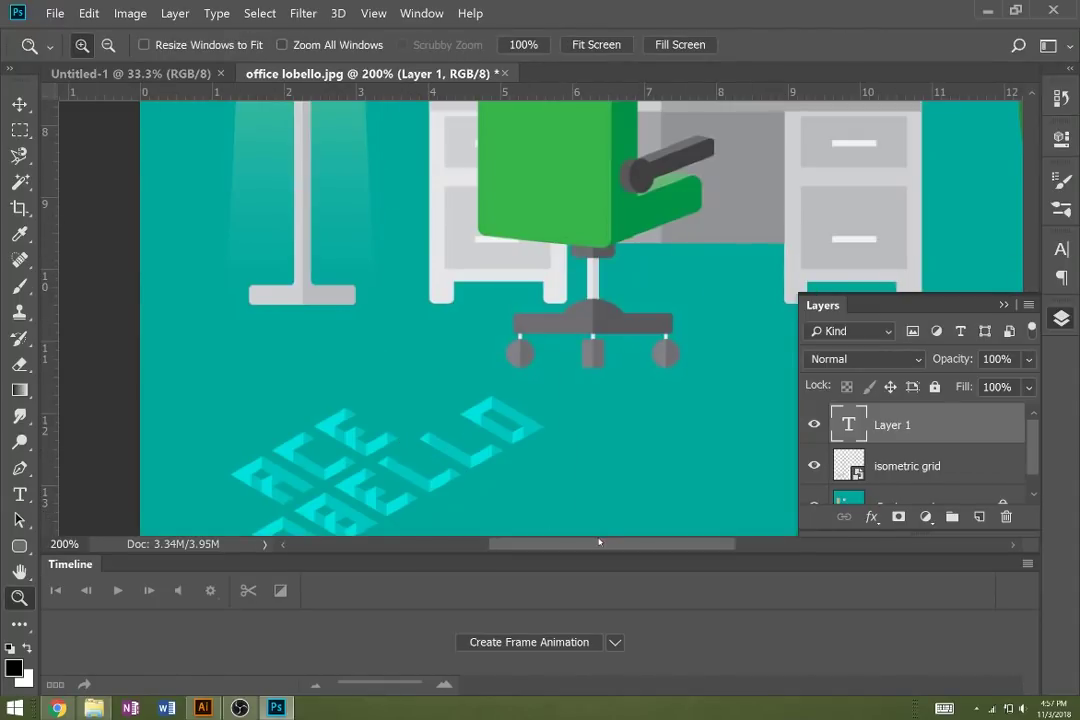
{"action": "left_click_drag", "start_coordinate": [593, 541], "coordinate": [594, 495]}
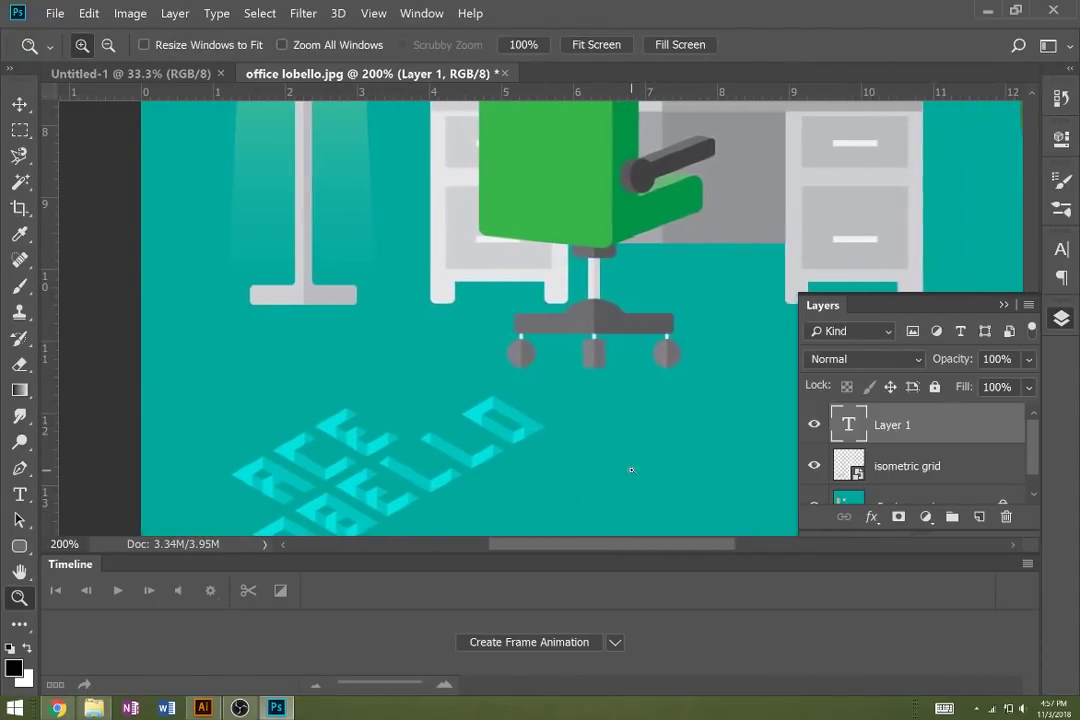
{"action": "scroll", "coordinate": [631, 470], "scroll_direction": "down", "scroll_amount": 2}
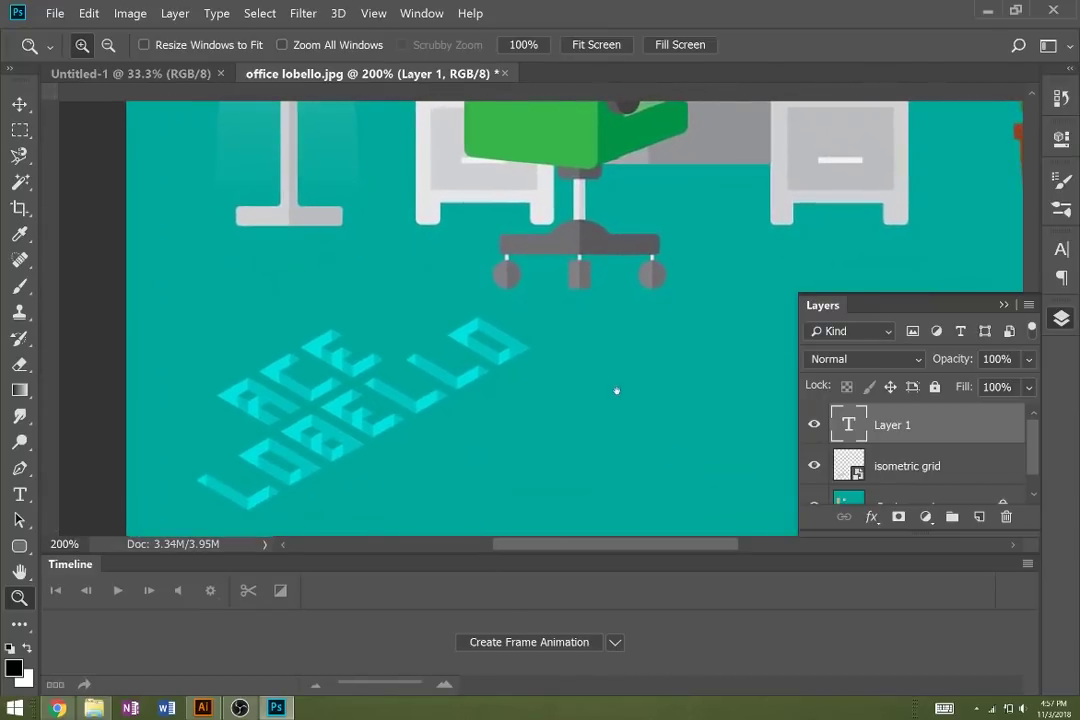
{"action": "left_click", "coordinate": [587, 387]}
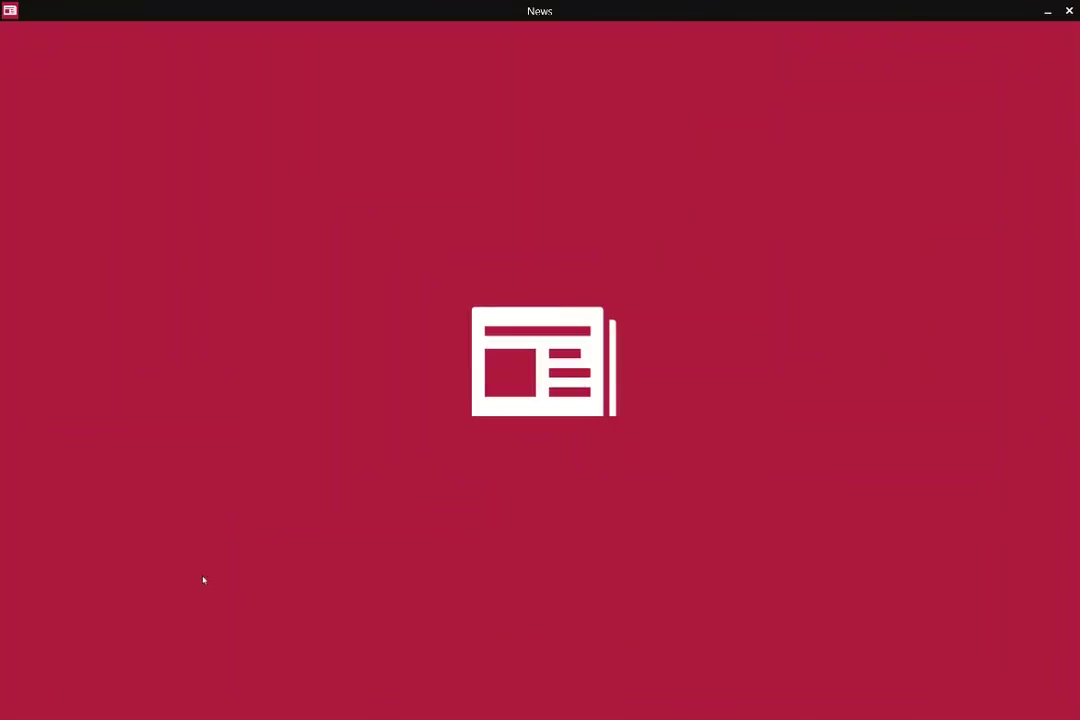
{"action": "key", "text": "super"}
{"action": "left_click", "coordinate": [130, 600]}
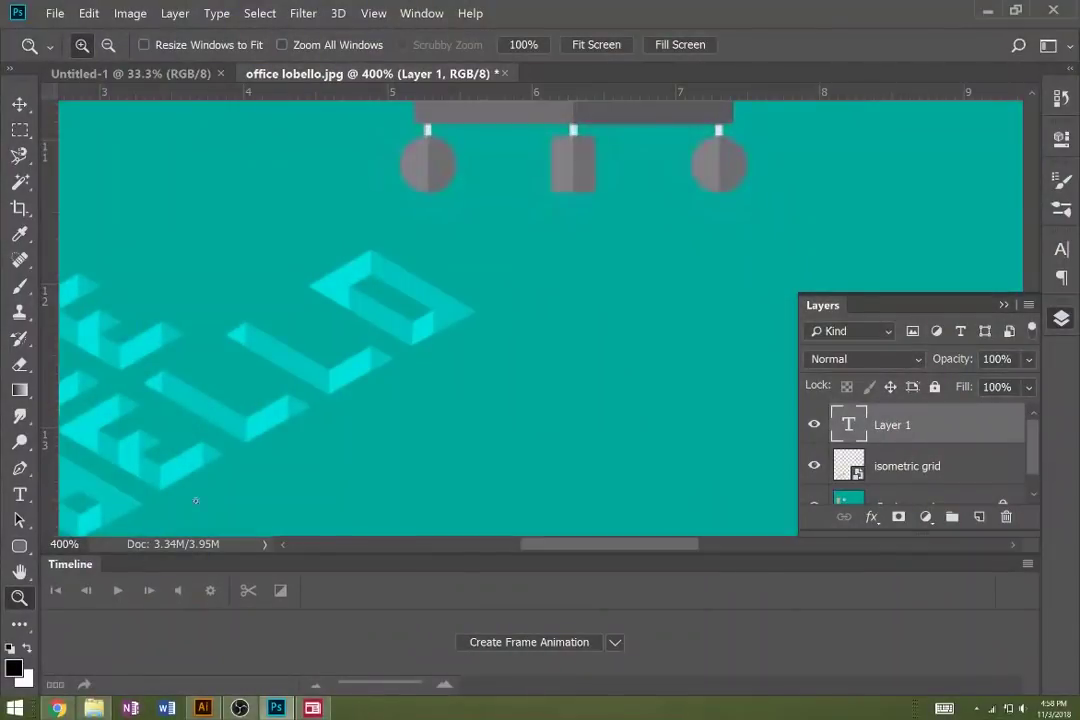
{"action": "left_click_drag", "start_coordinate": [360, 424], "coordinate": [511, 342]}
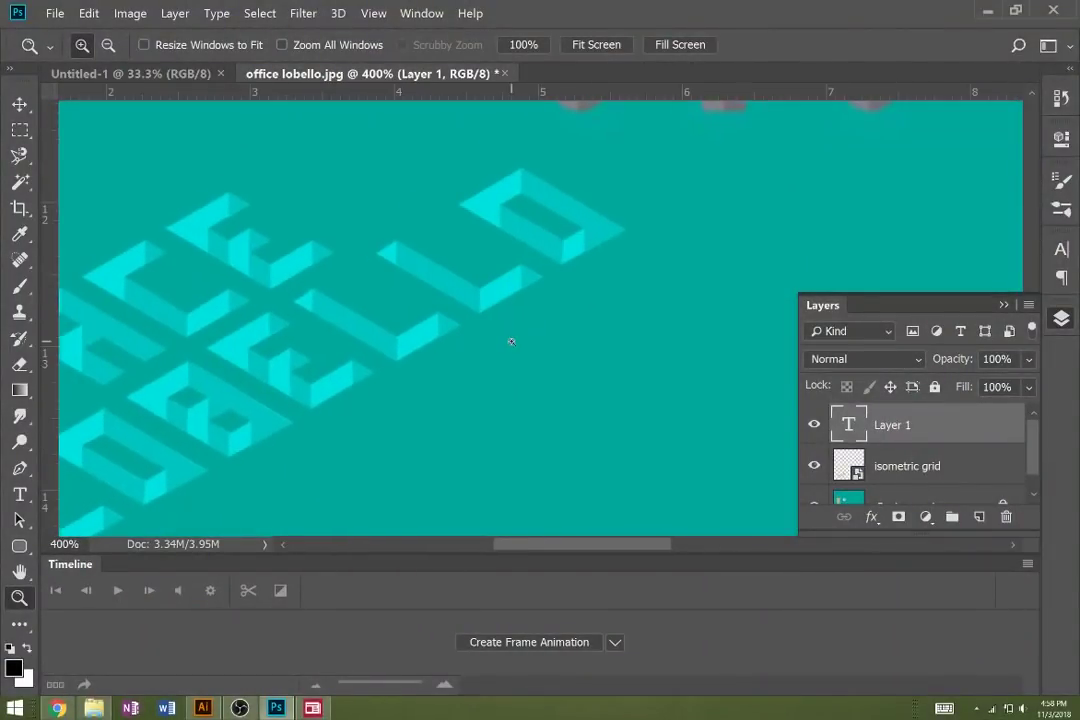
{"action": "left_click", "coordinate": [511, 342]}
{"action": "left_click", "coordinate": [511, 342], "text": "alt"}
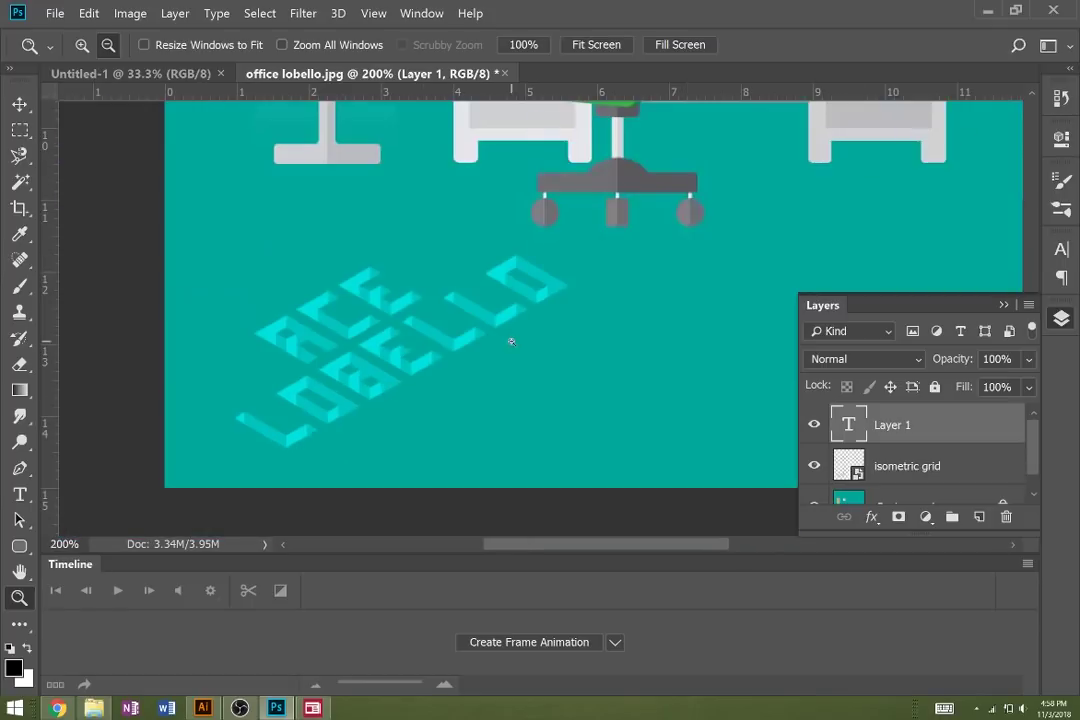
{"action": "left_click", "coordinate": [579, 236], "text": "alt"}
{"action": "left_click_drag", "start_coordinate": [581, 236], "coordinate": [475, 361]}
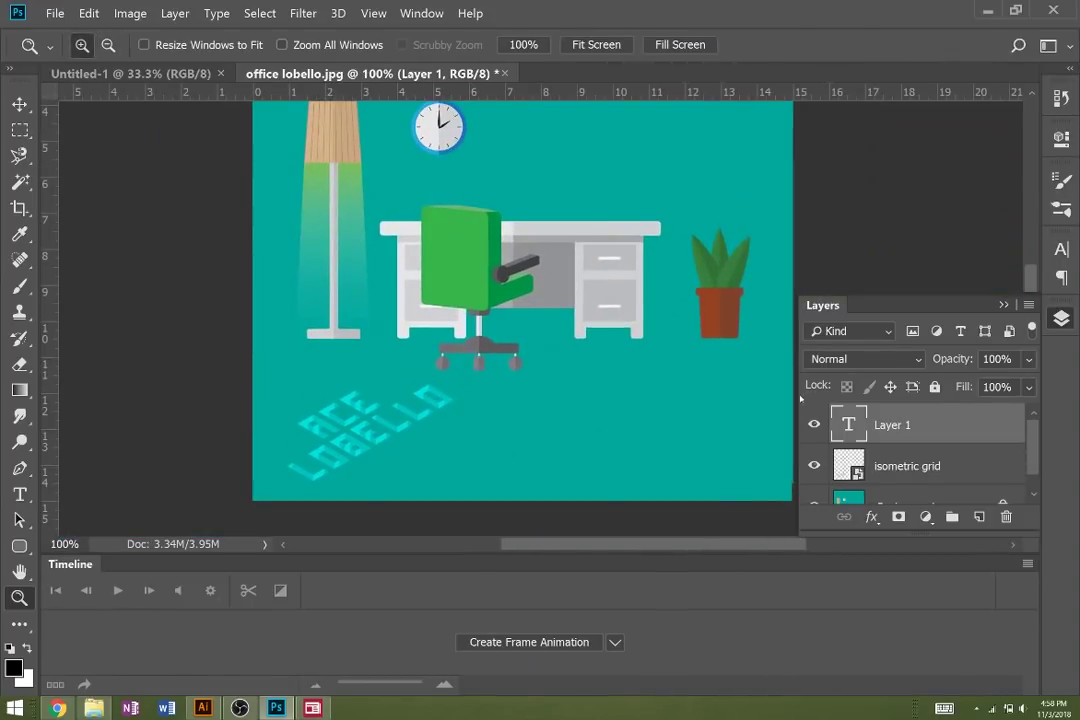
Set the blend mode of the "isometric grid" layer to Multiply
{"action": "left_click", "coordinate": [906, 466]}
{"action": "left_click", "coordinate": [862, 359]}
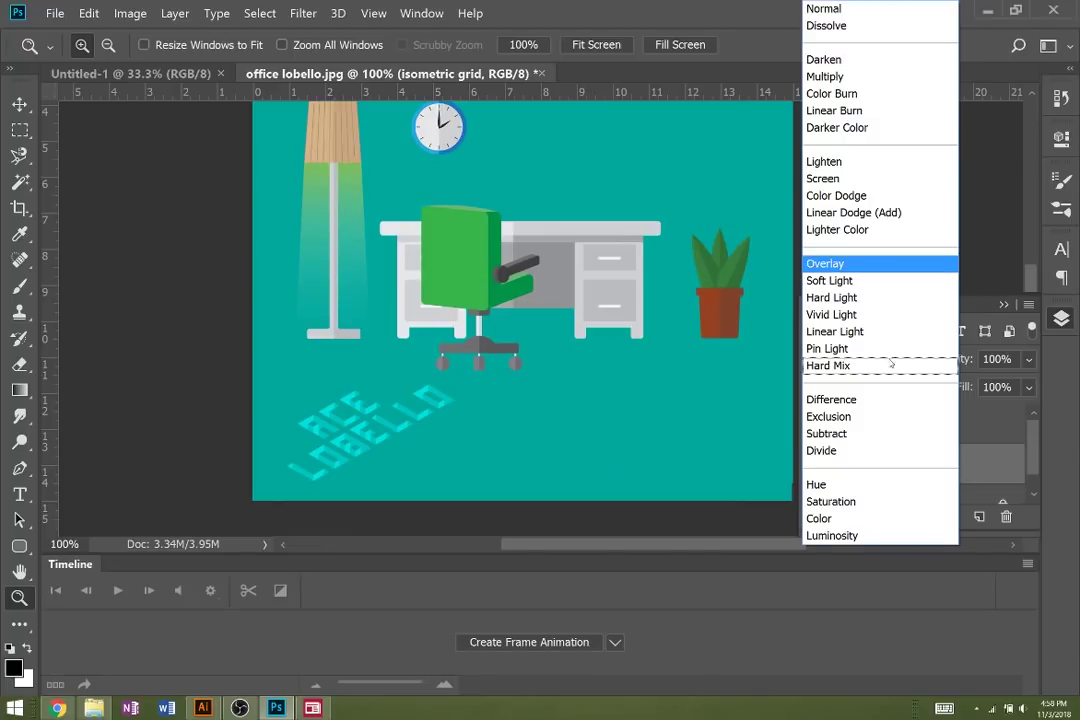
{"action": "left_click", "coordinate": [836, 78]}
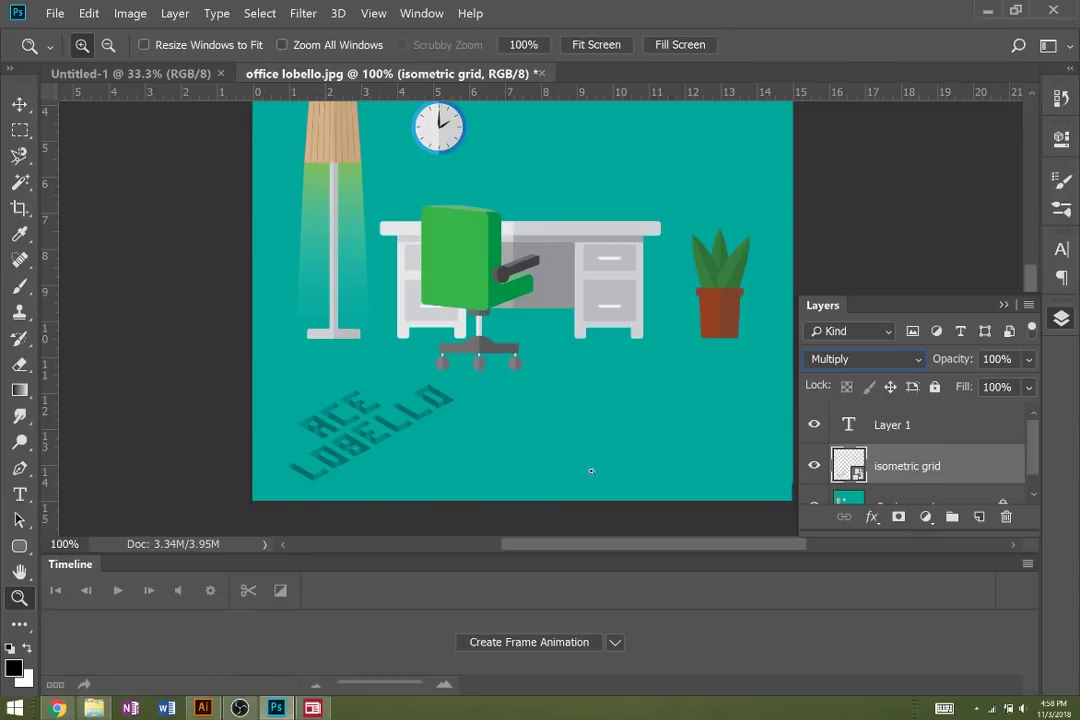